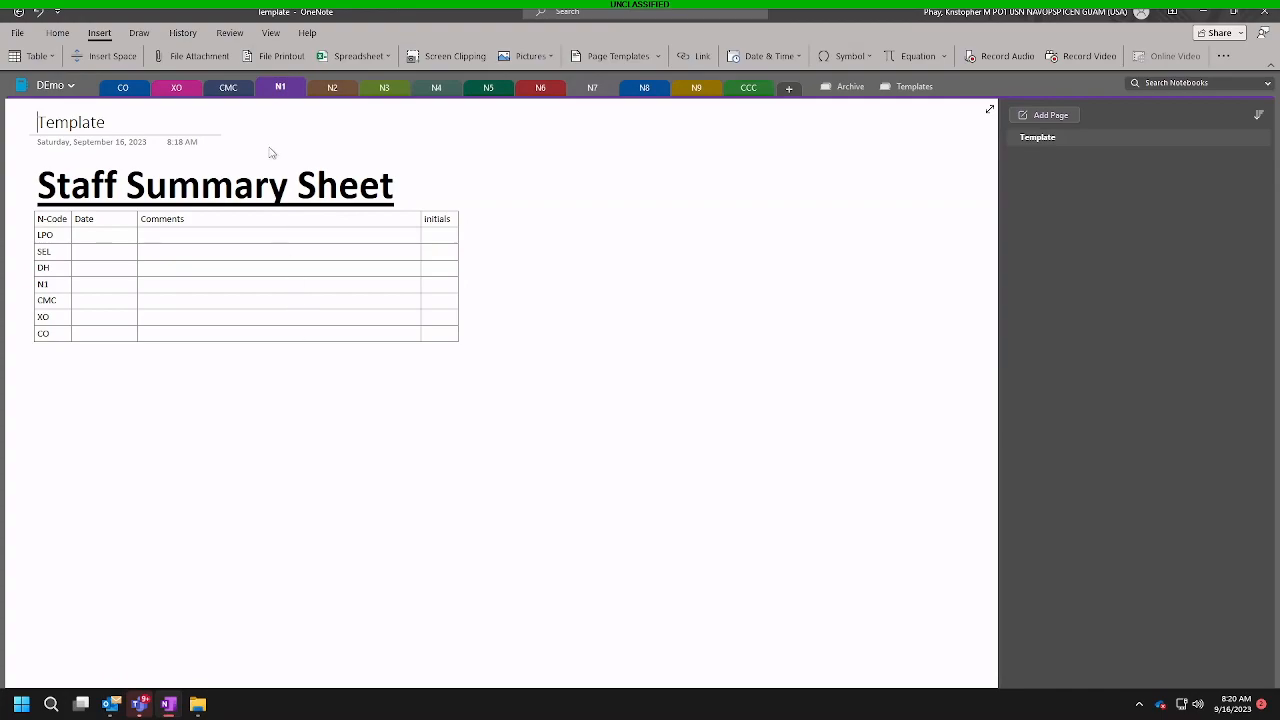
Step: Retitle the template page as "AA Removal Request - " followed by the member's rate PO1 and full name
left_click(105, 123)
left_click_drag(105, 123, 37, 123)
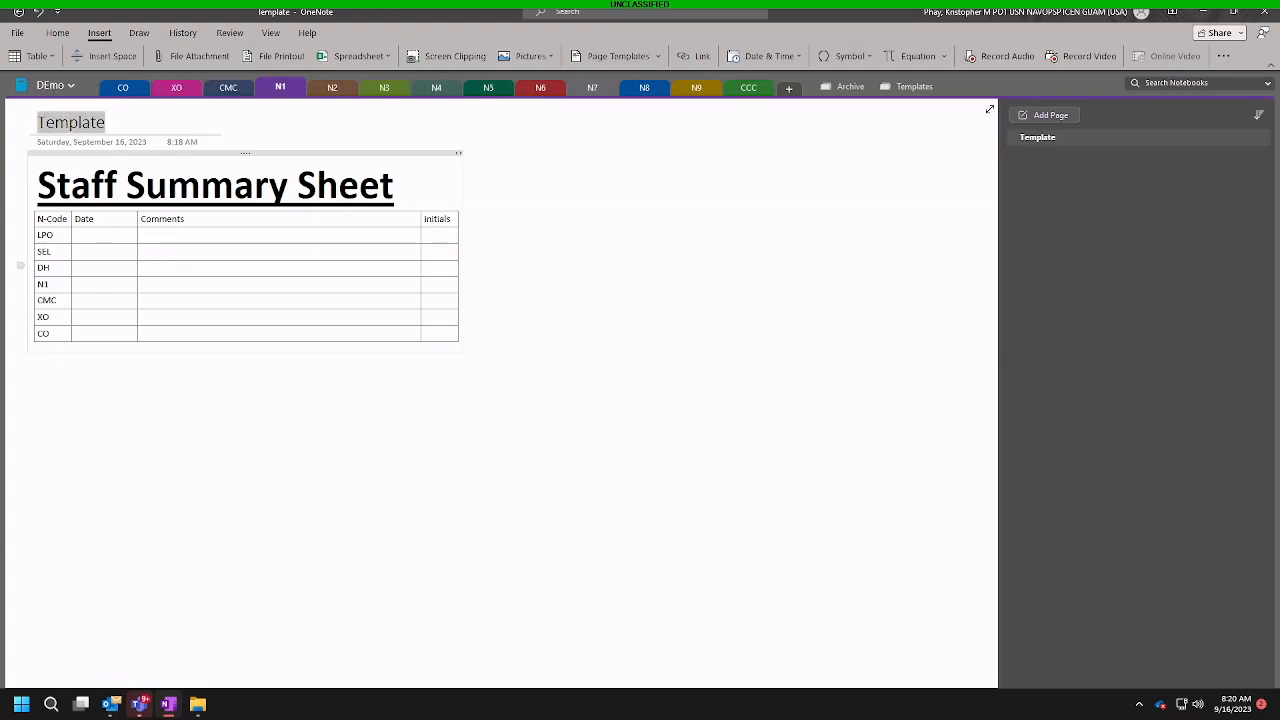
type("PO")
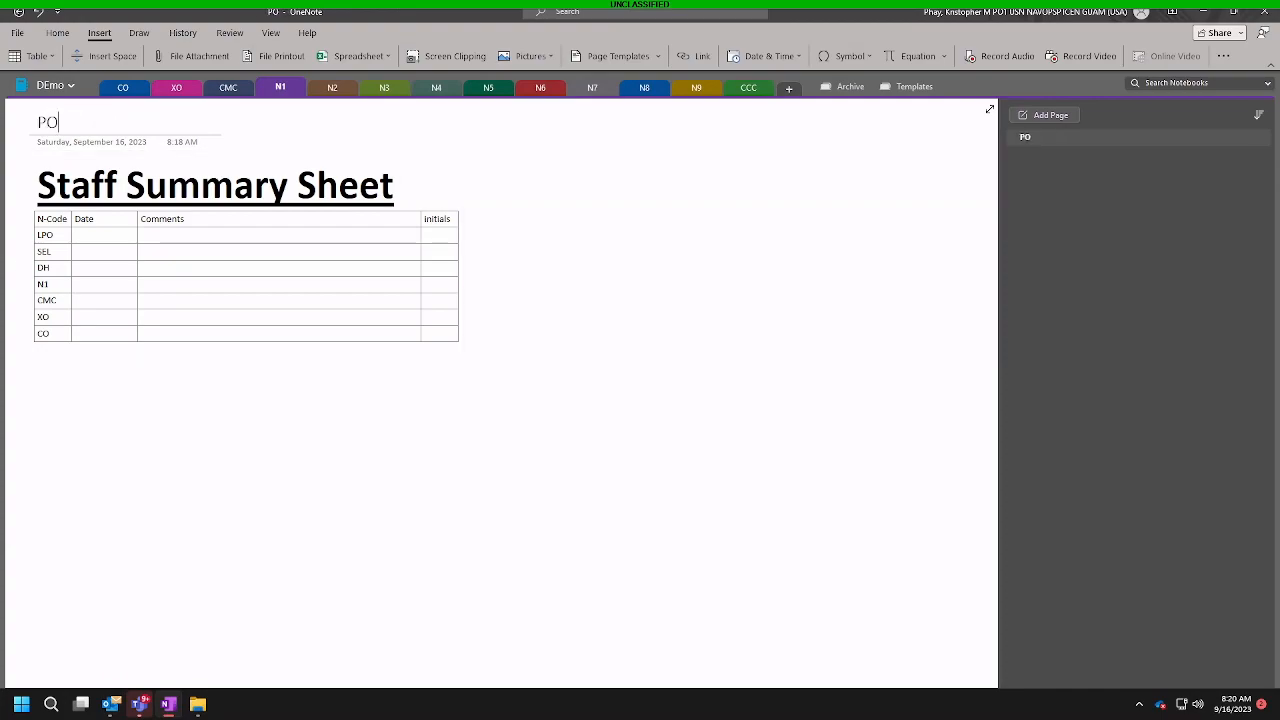
type("1 John Smith")
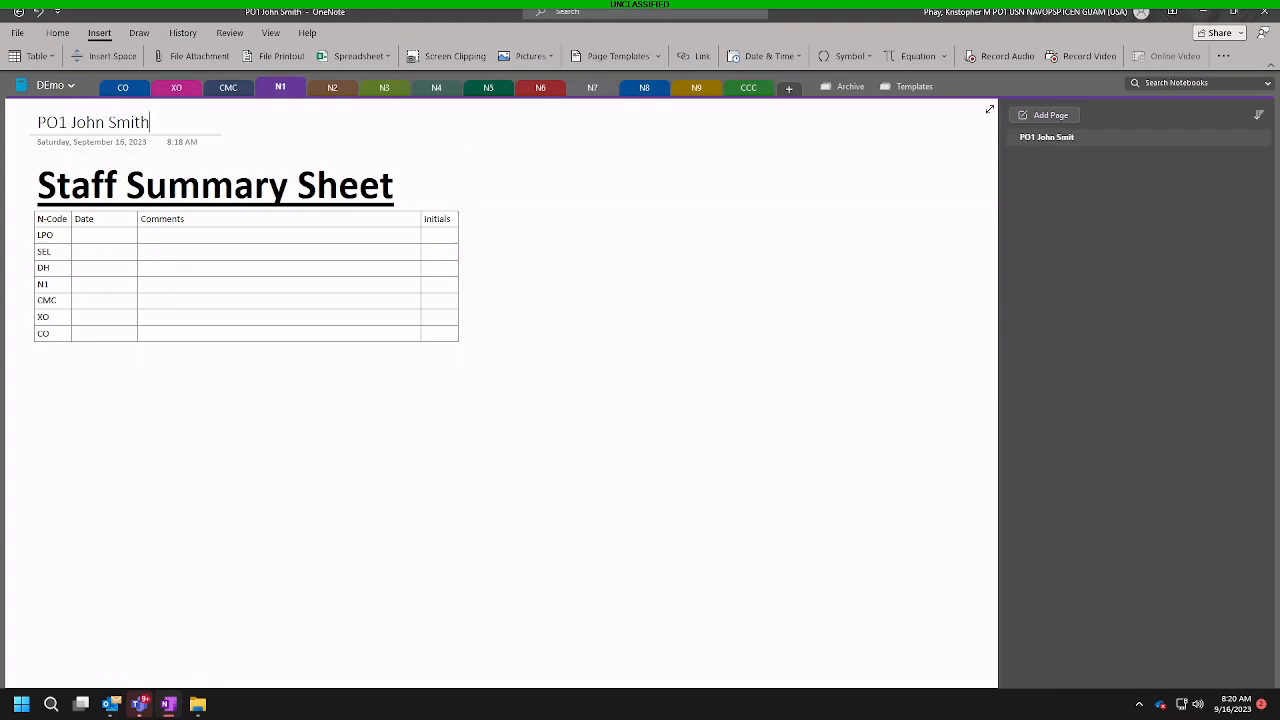
key("Home")
type("AA Removal ")
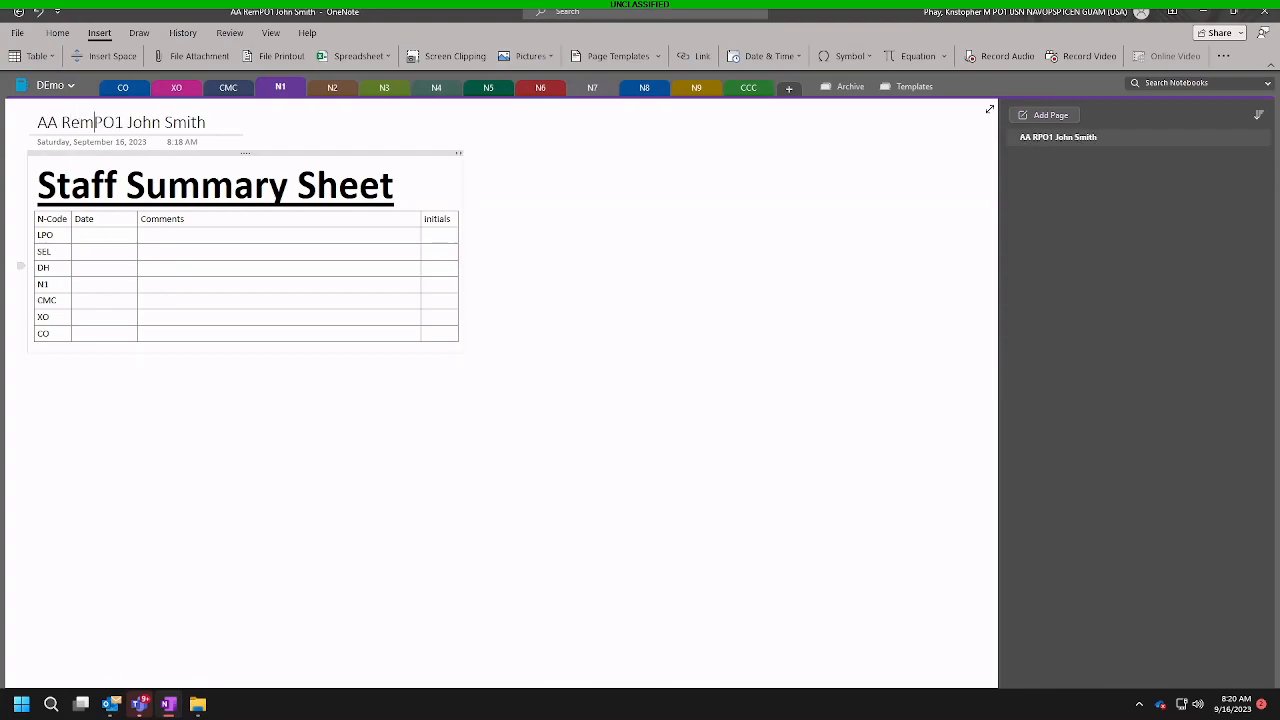
type("Request --")
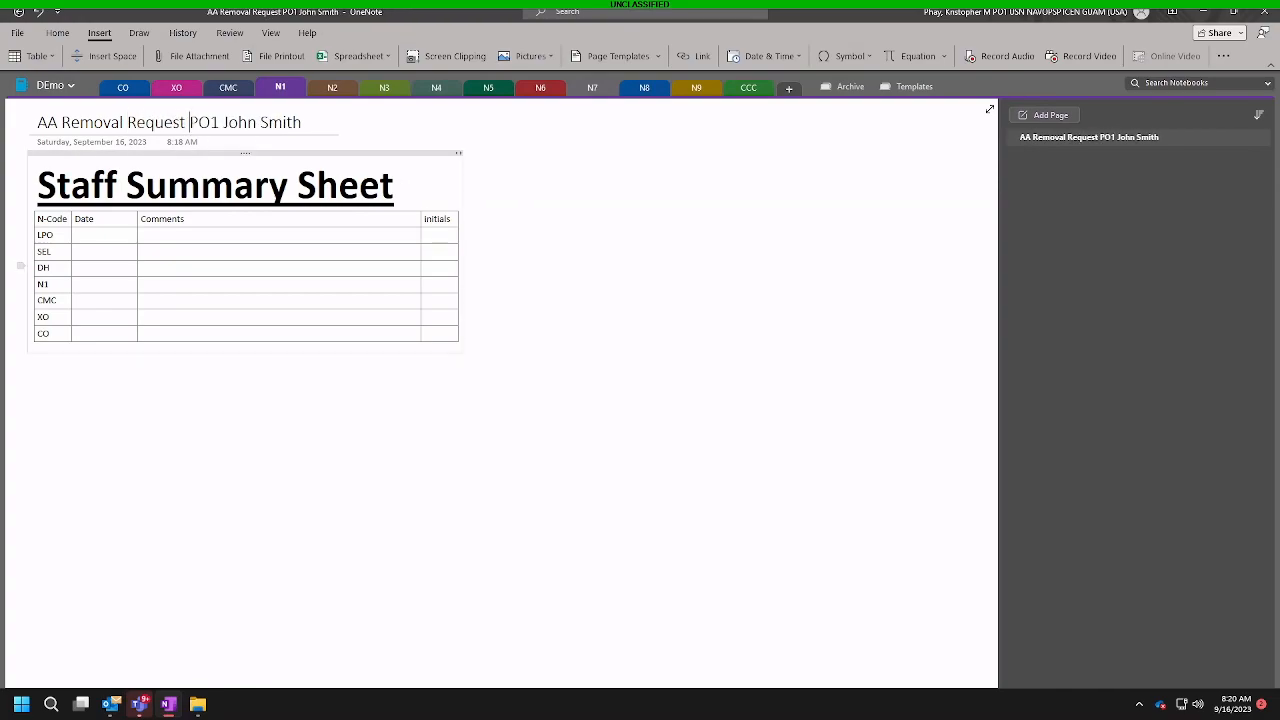
key("BackSpace")
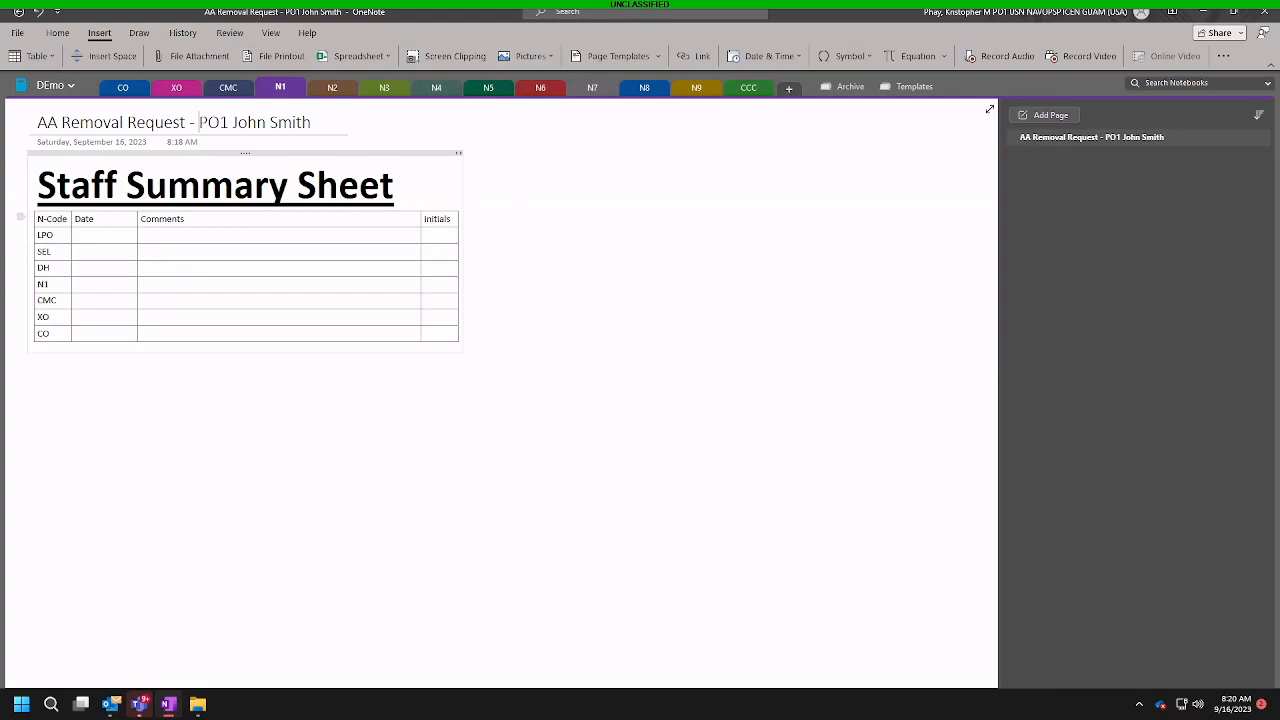
Step: Fill in the LPO row with date 16SEP23, comment "Was mistakenly mustered as AA, request removal of AA status and changed to present." and initials
left_click(92, 235)
type("16SEP23")
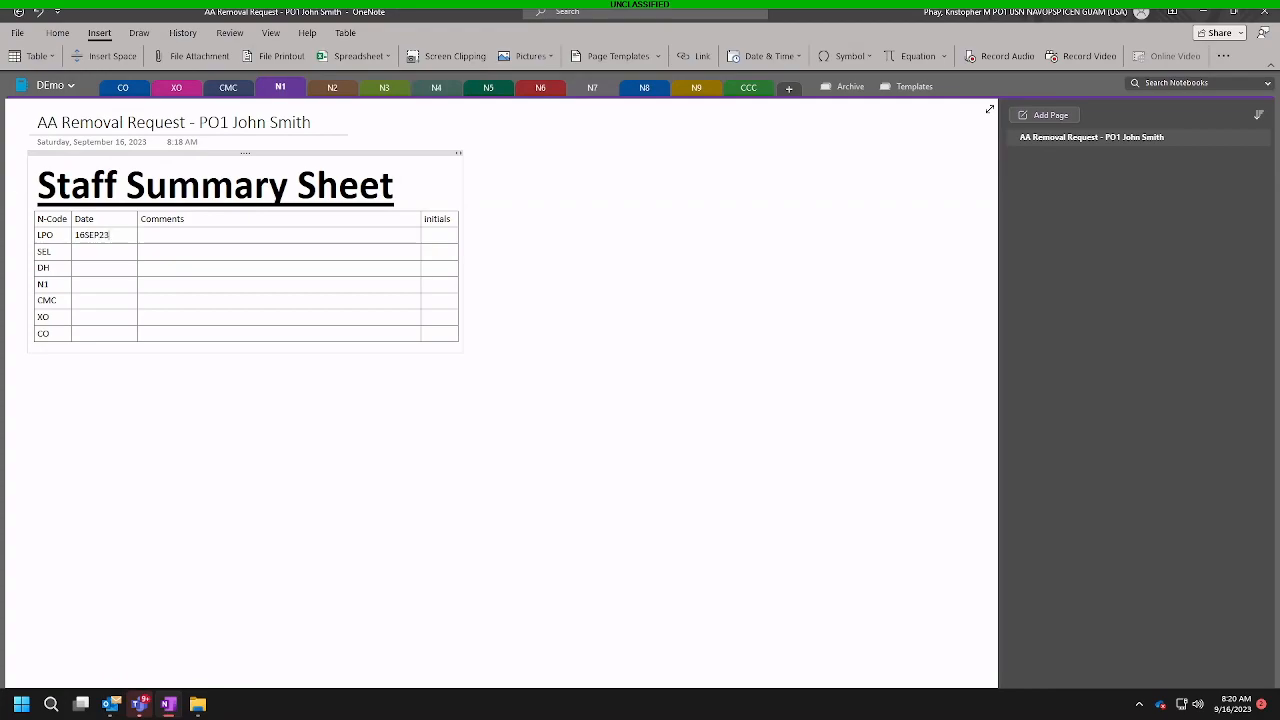
key("Tab")
type("Was mistakenly mustered as AA,")
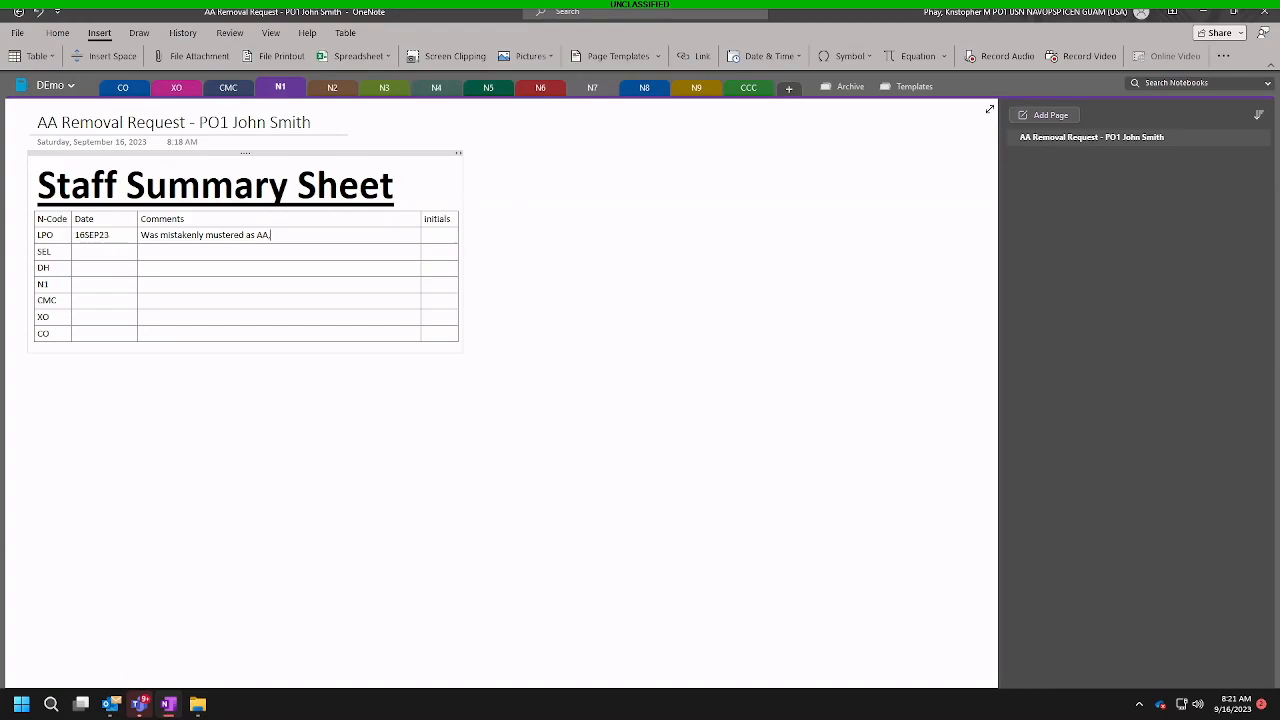
type(" request")
type(" removal ")
type("of AA stat")
type("us and change")
type("d to present")
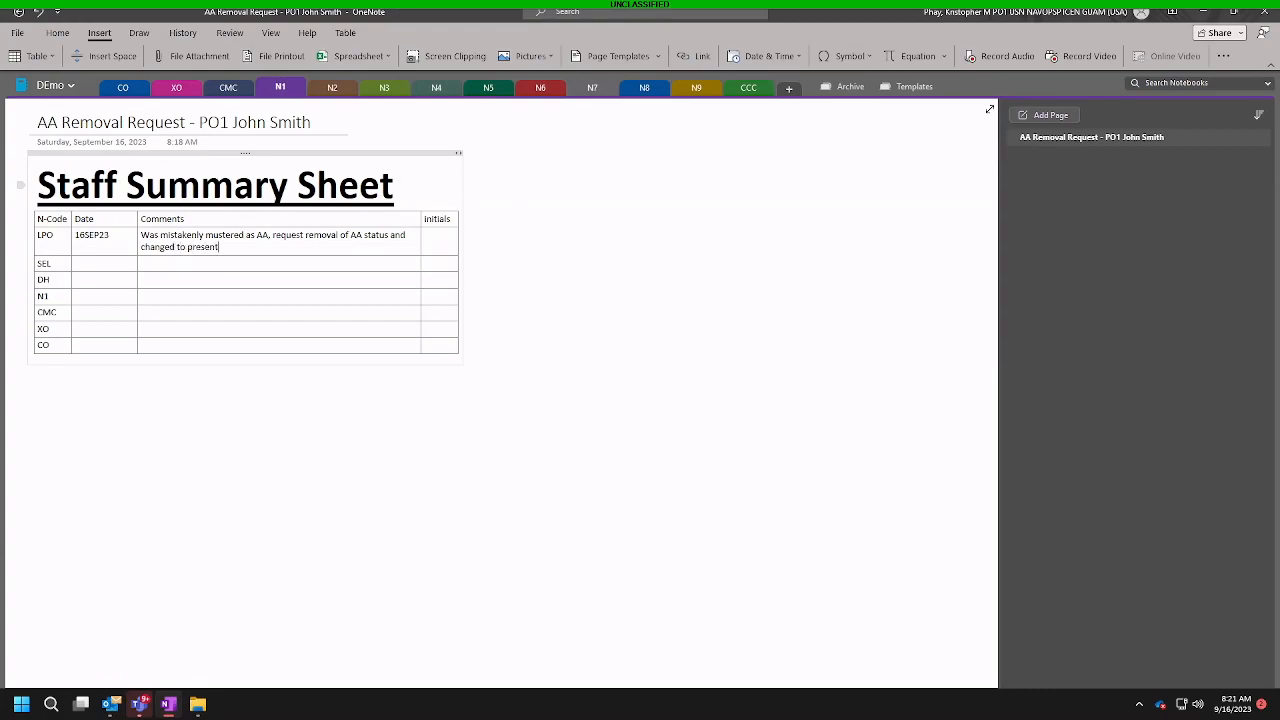
type(".")
key("Tab")
type("kmp")
Step: Fill in the SEL row with date 17SEP23, comment "Concur, recommend approval." and the reviewer's initials
key("Tab")
key("Tab")
type("17")
type("SEP23")
type("Concur,")
type(" recommend")
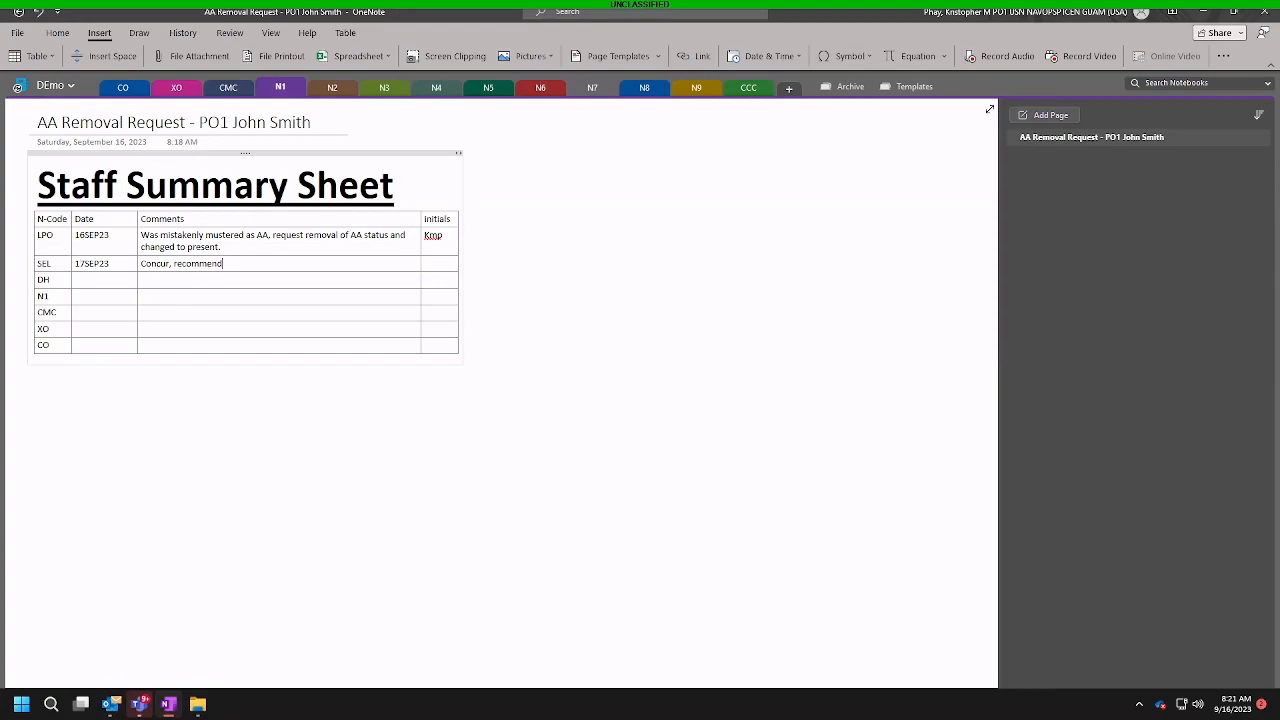
type(" approva")
type("jhs")
Step: Fill in the DH row with date 17sep23, comment "Recommend approval" and the department head's initials
key("Tab")
key("Tab")
type("17sep23")
key("Tab")
type("recomm")
key("BackSpace")
type("end approval")
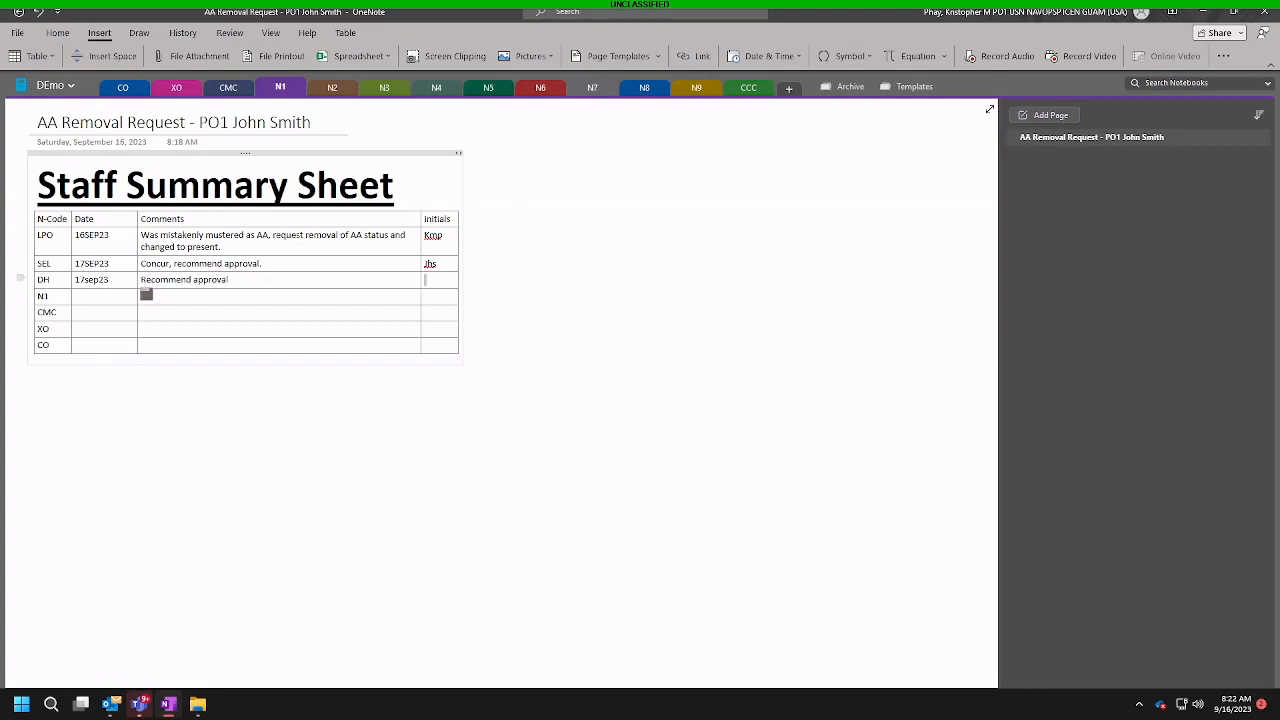
type("dh")
key("Tab")
key("Tab")
type("Accept")
key("BackSpace")
key("BackSpace")
key("BackSpace")
key("BackSpace")
key("BackSpace")
key("BackSpace")
key("BackSpace")
type("18")
key("BackSpace")
key("BackSpace")
Step: Fill in the N1 row with date 19SEP23, comment "Received; processed package tracker number 00023" and the processor's initials
key("Tab")
type("18SEP")
key("BackSpace")
key("BackSpace")
key("BackSpace")
key("BackSpace")
type("9SEP23")
key("Tab")
type("Received, processed package")
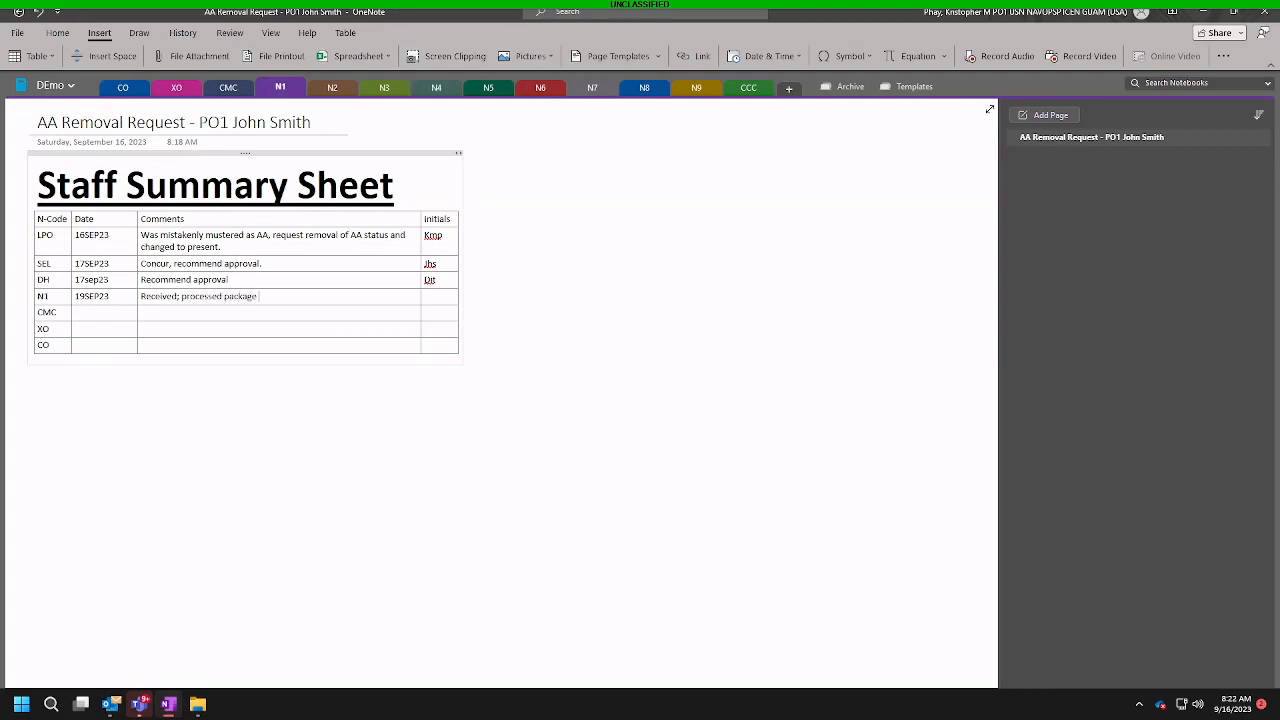
type(" tracker number")
type("00023")
key("Tab")
type("thh")
key("Tab")
key("Tab")
left_click(196, 56)
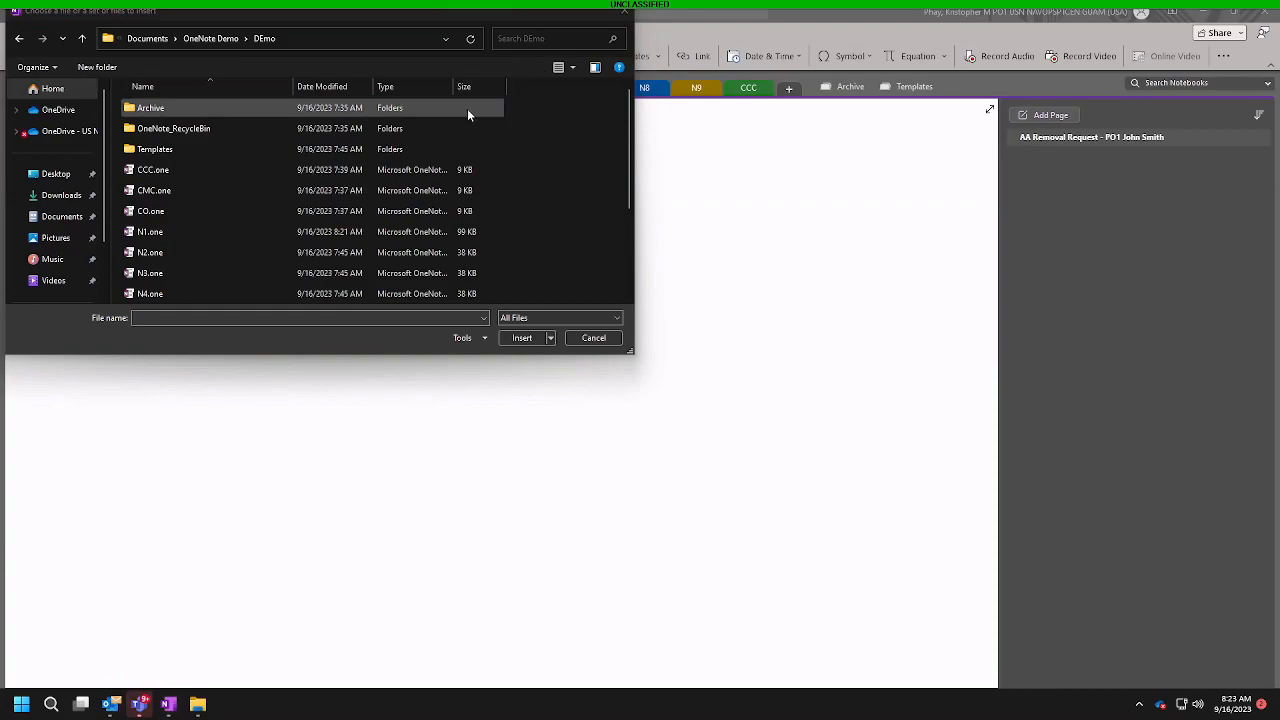
left_click(625, 12)
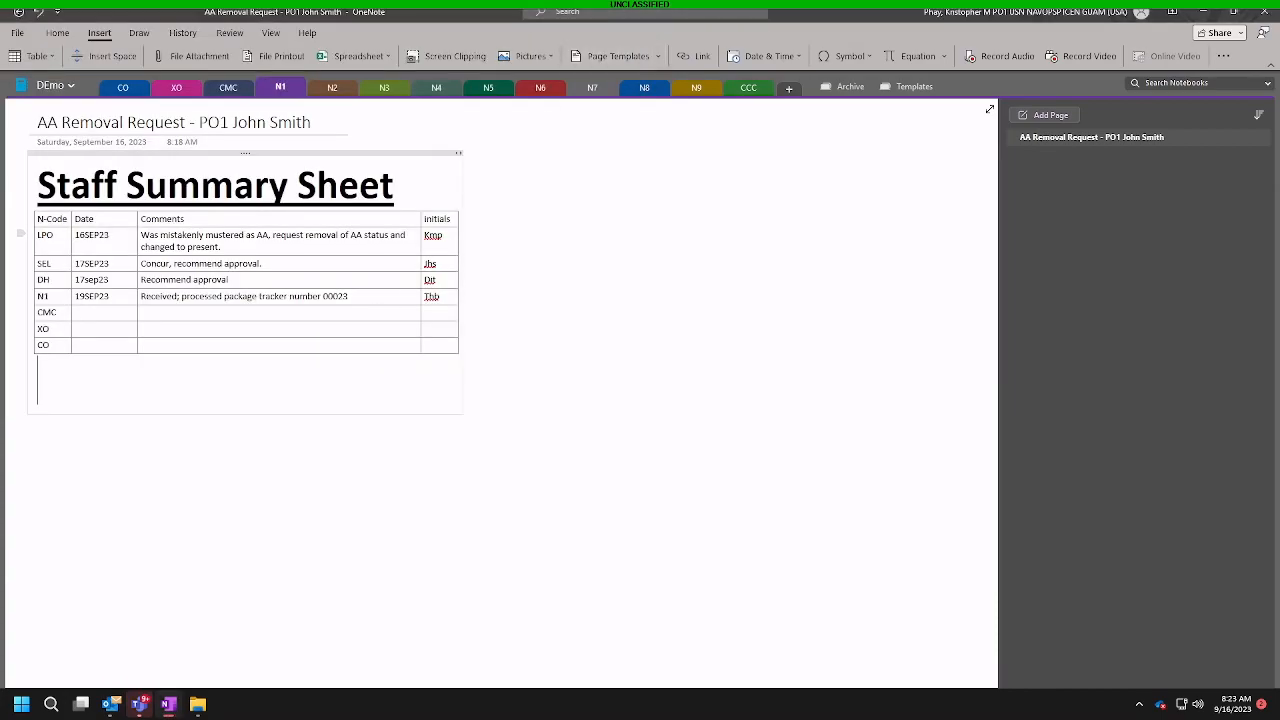
key("Return")
left_click(741, 485)
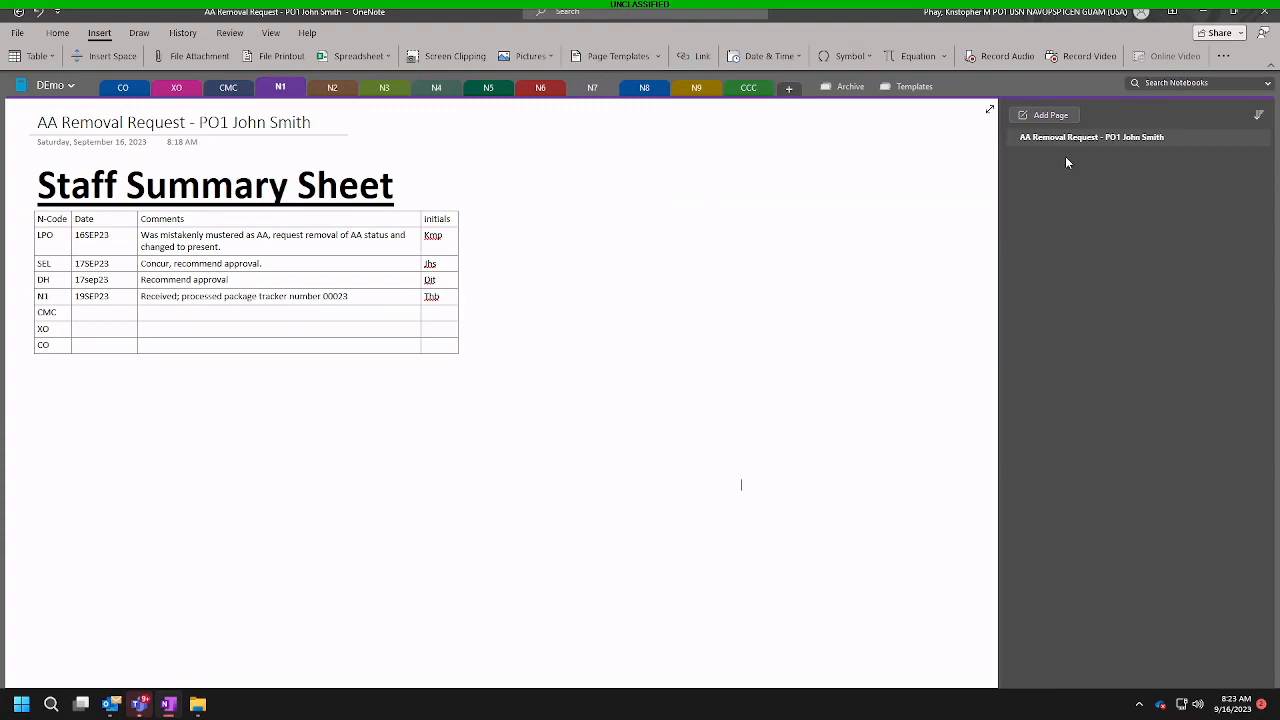
left_click(1044, 117)
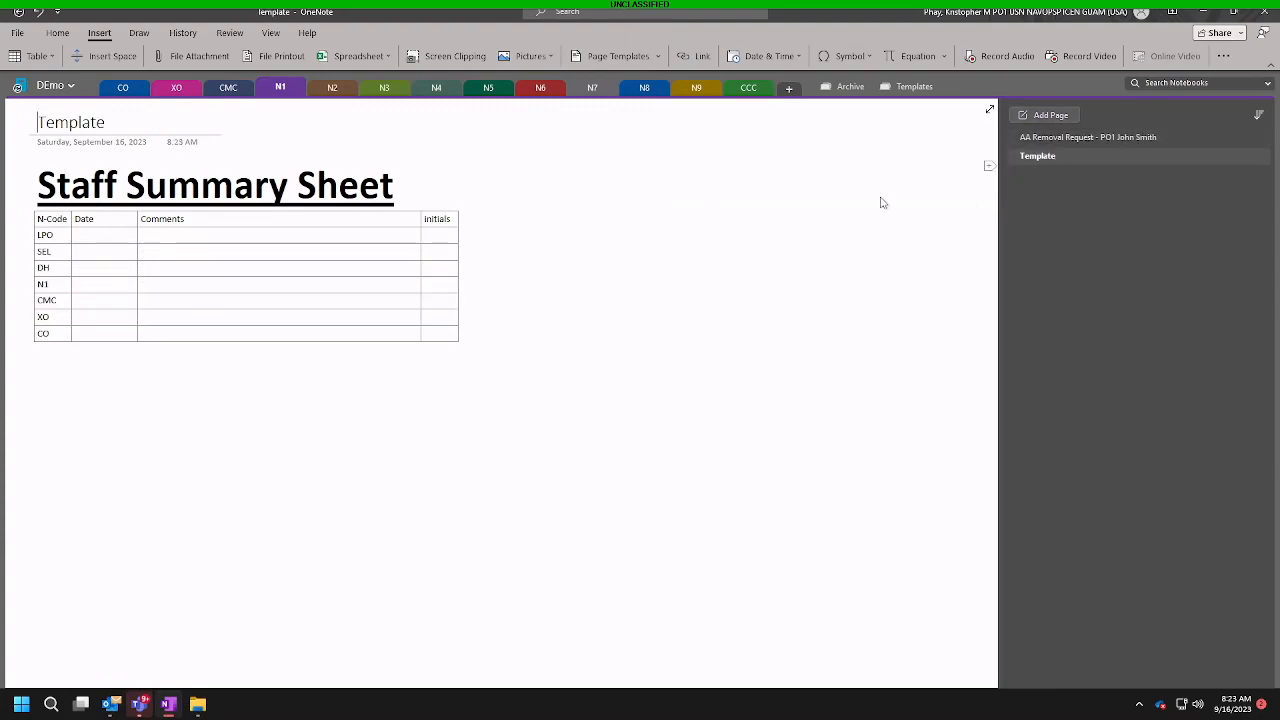
right_click(1048, 160)
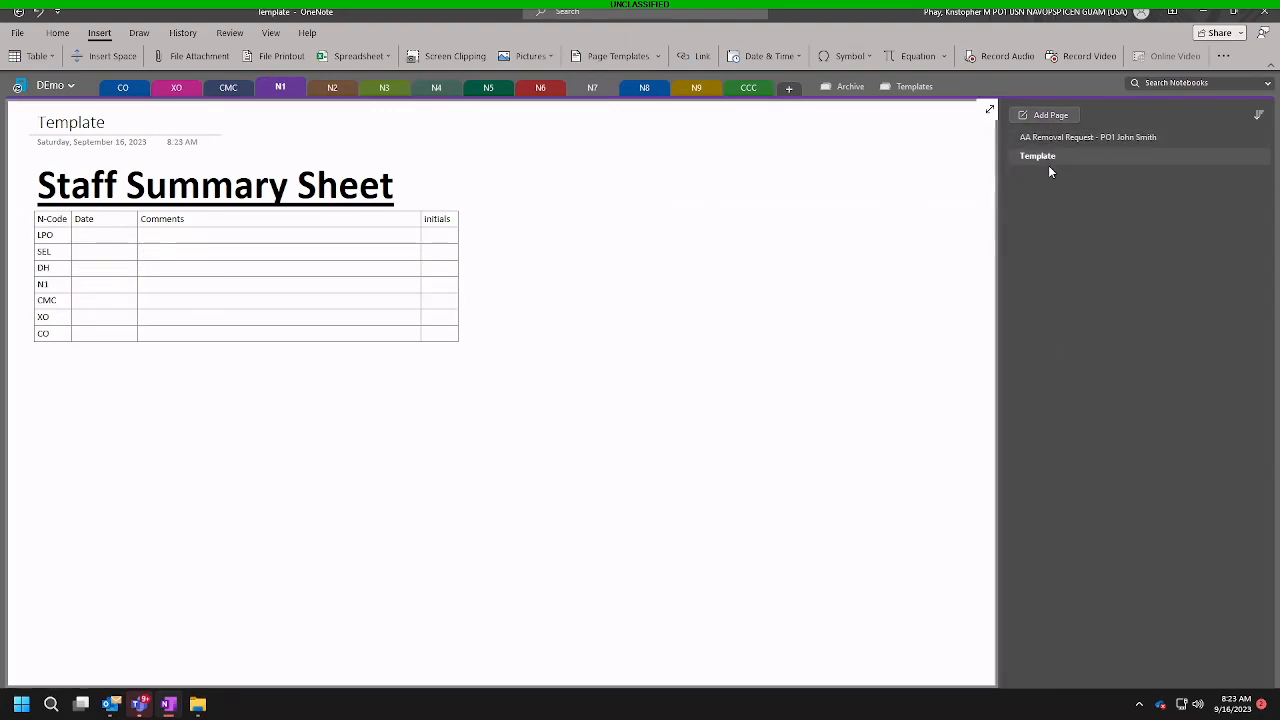
left_click(1090, 186)
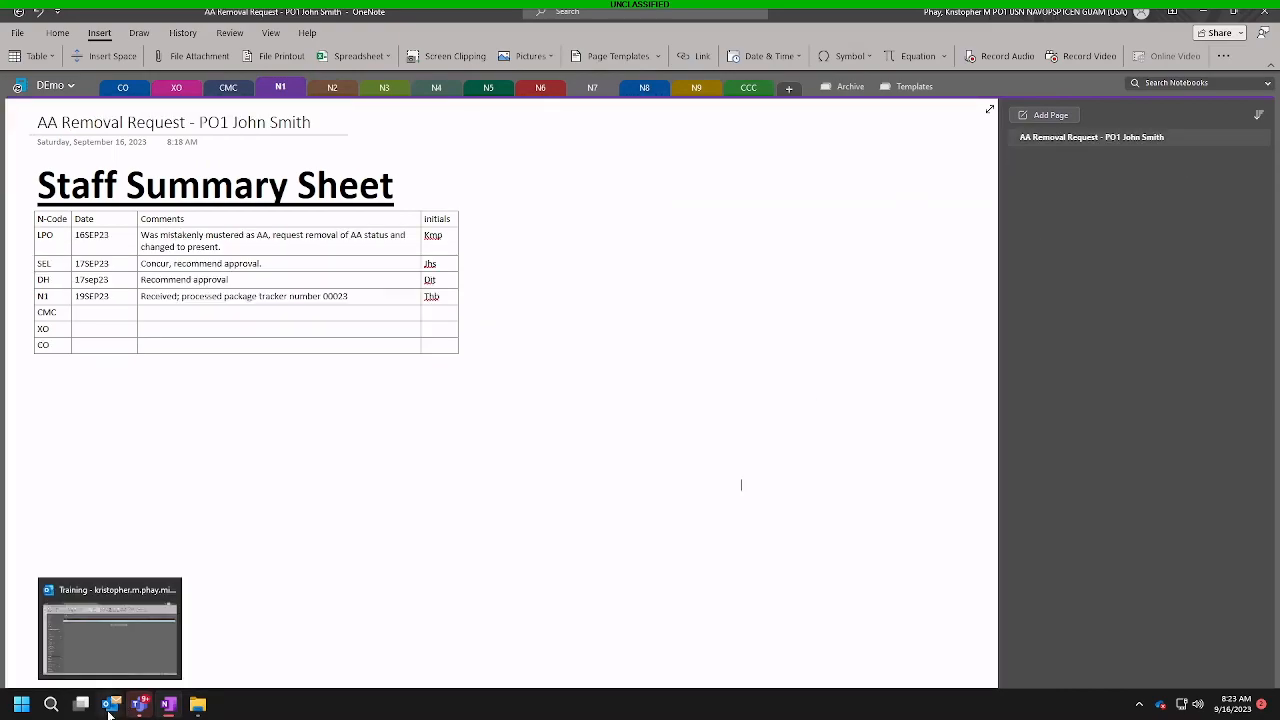
Step: Switch to Outlook, open the TEST DOCUMENT ROUTING PROCESS TRAINING email and send it to the N1 section of the DEmo notebook in OneNote
left_click(110, 712)
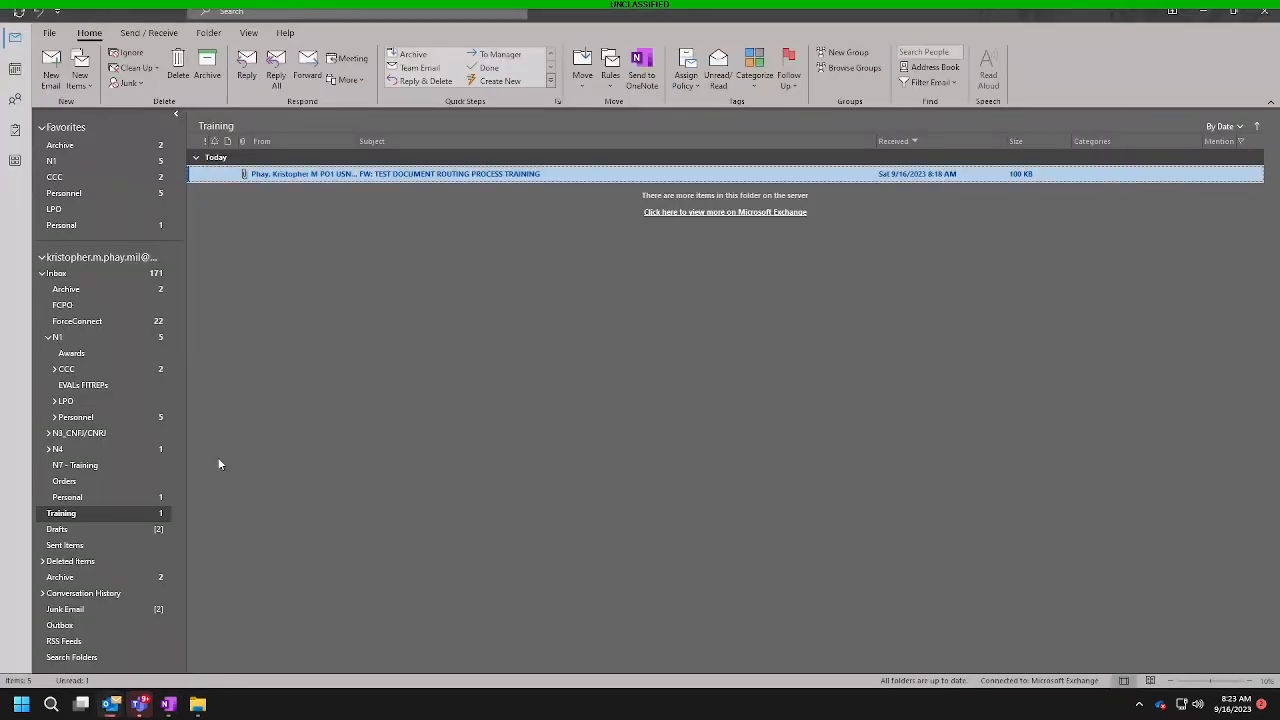
double_click(318, 176)
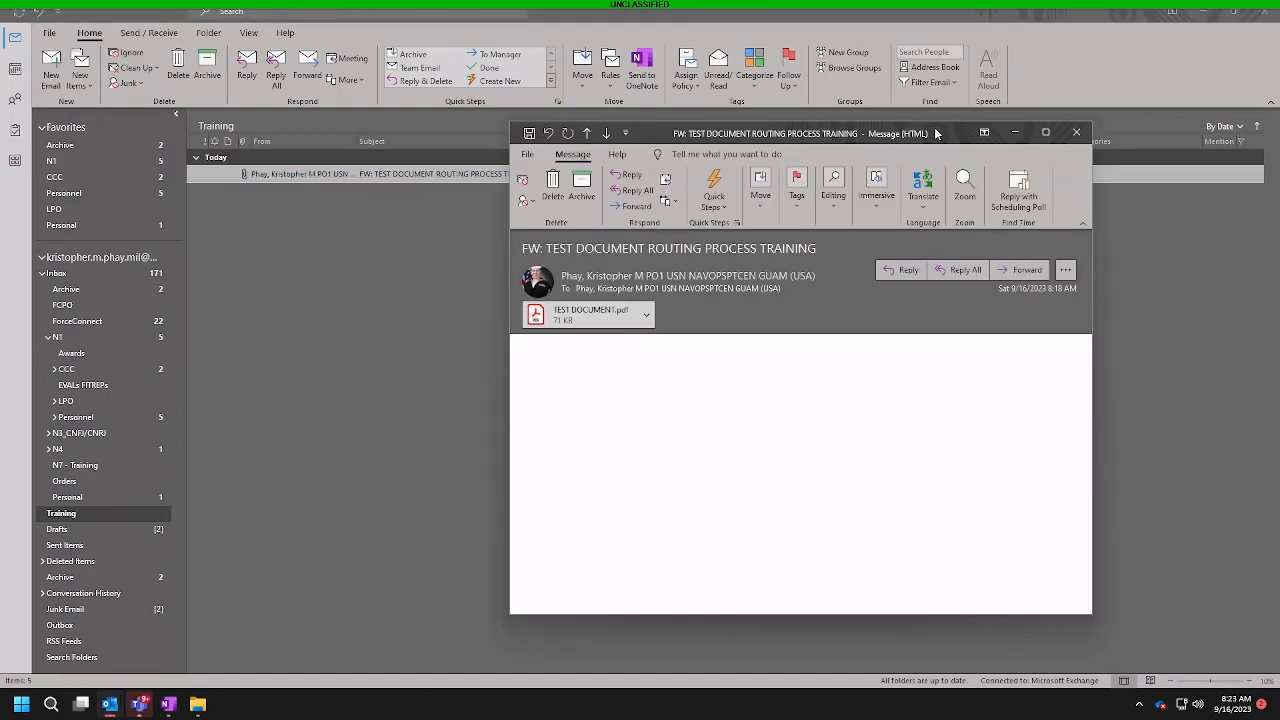
left_click(1045, 132)
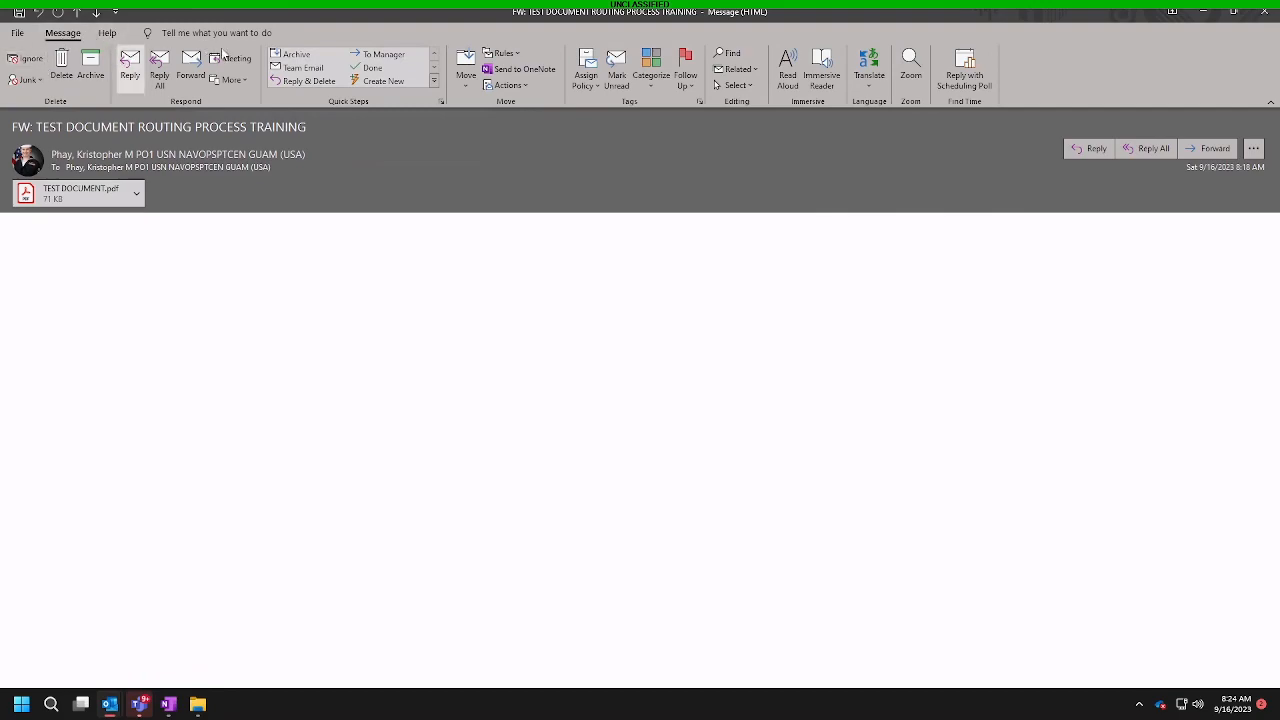
left_click(520, 72)
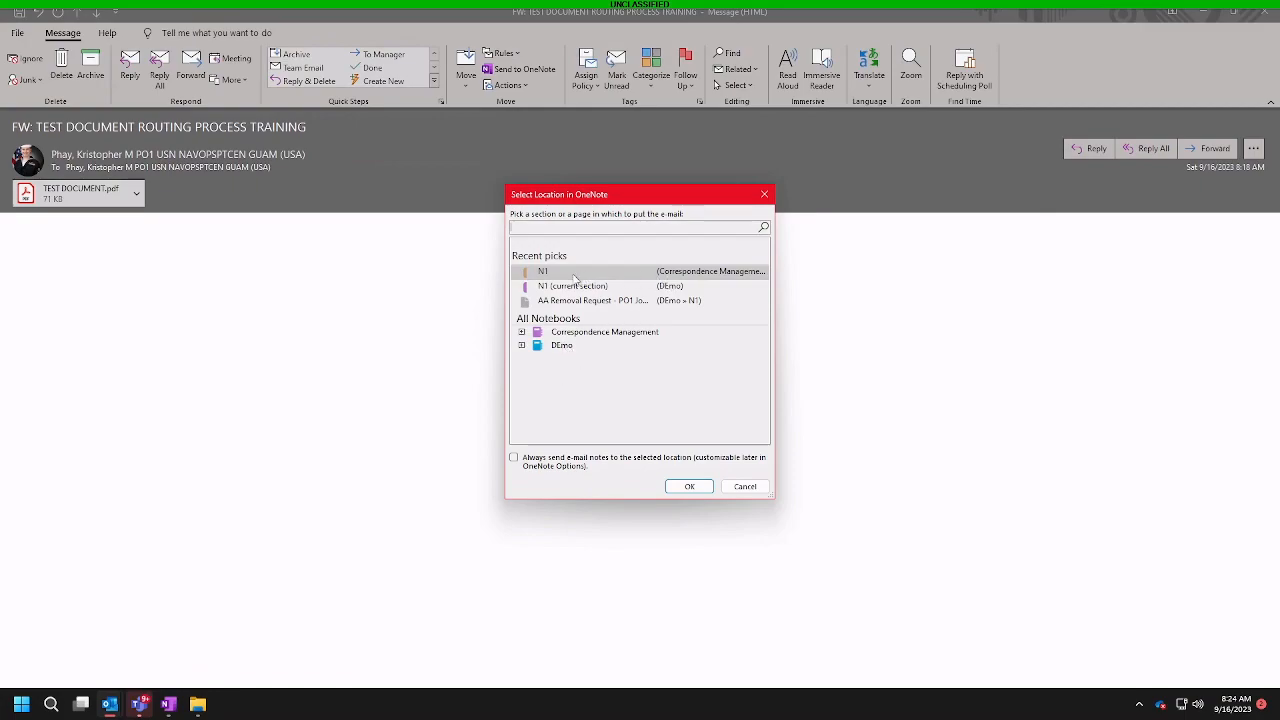
left_click(674, 288)
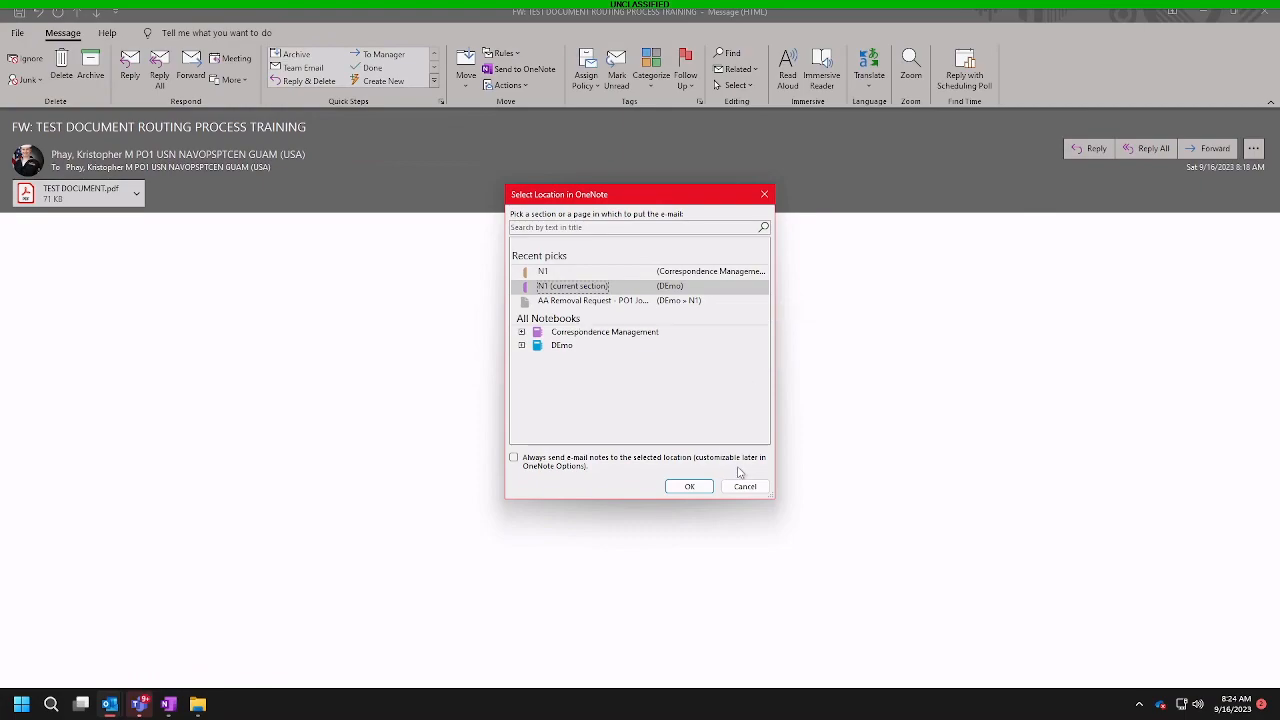
left_click(689, 487)
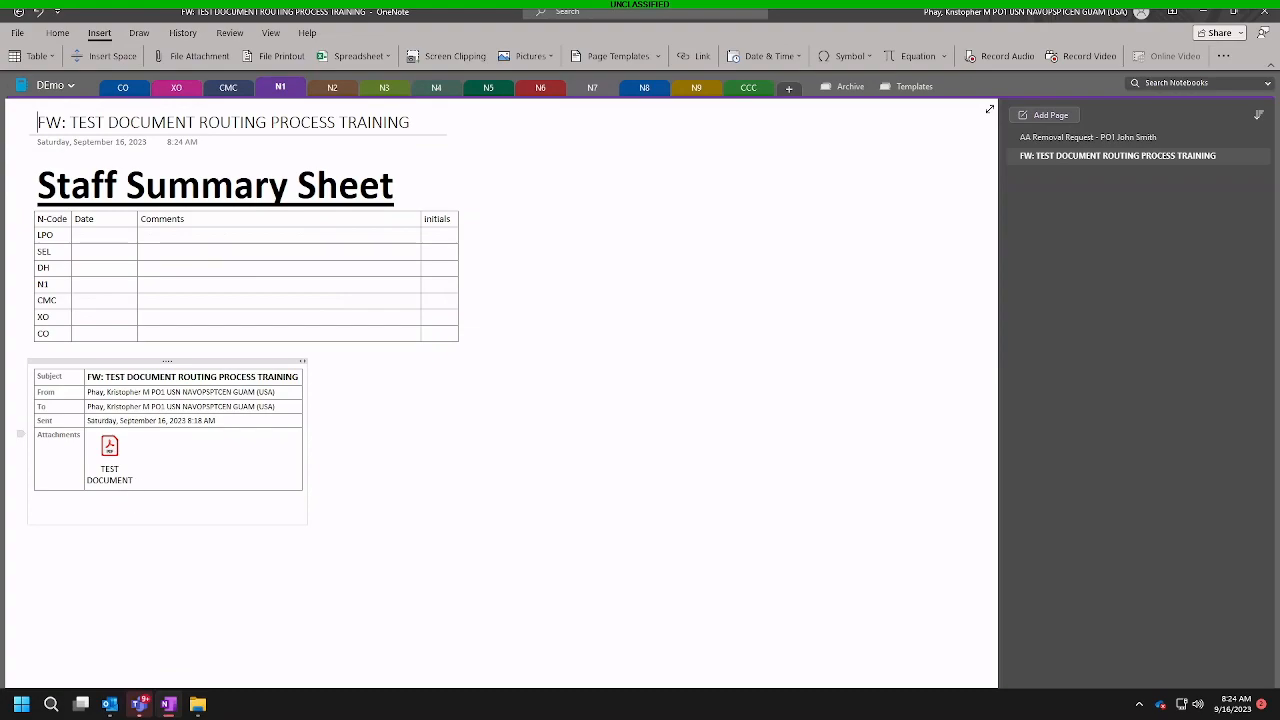
Step: Add the placeholder text "**EMAIL BODY HERE**" beneath the email details table on the imported page
left_click(41, 509)
left_click(101, 516)
left_click(37, 509)
type("**EMAIL BODY")
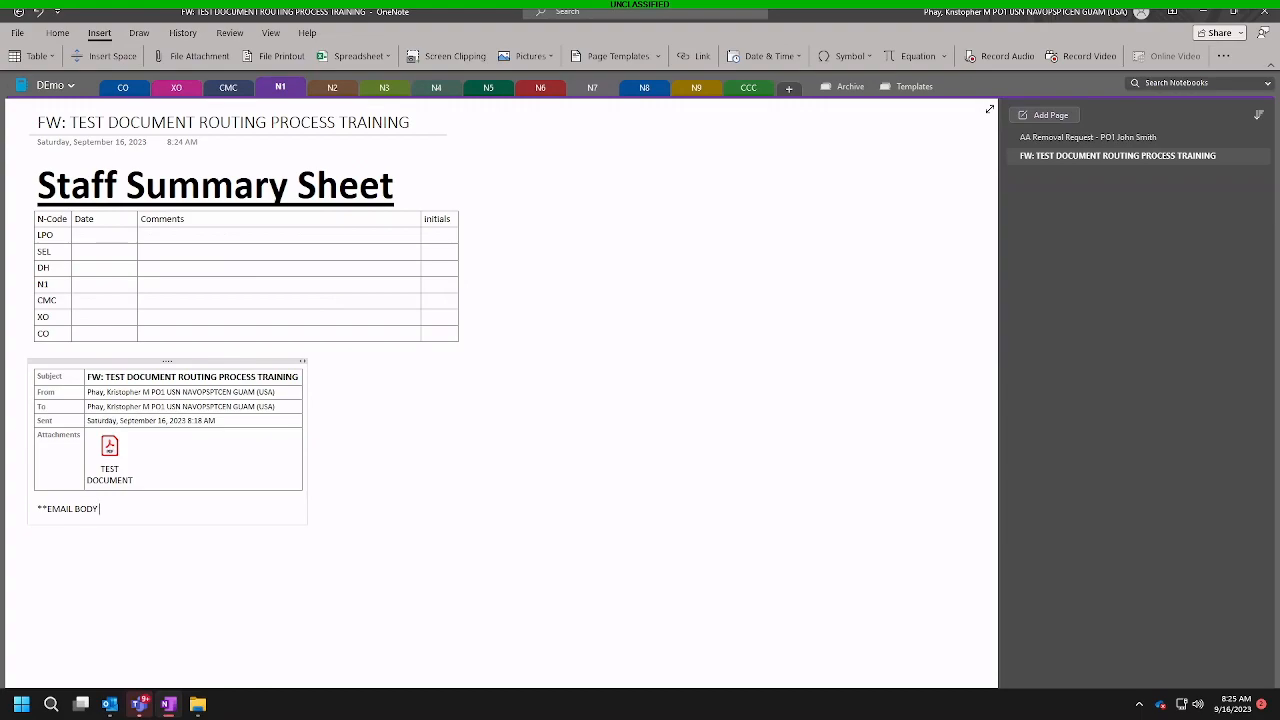
type(" HERE**")
left_click(420, 454)
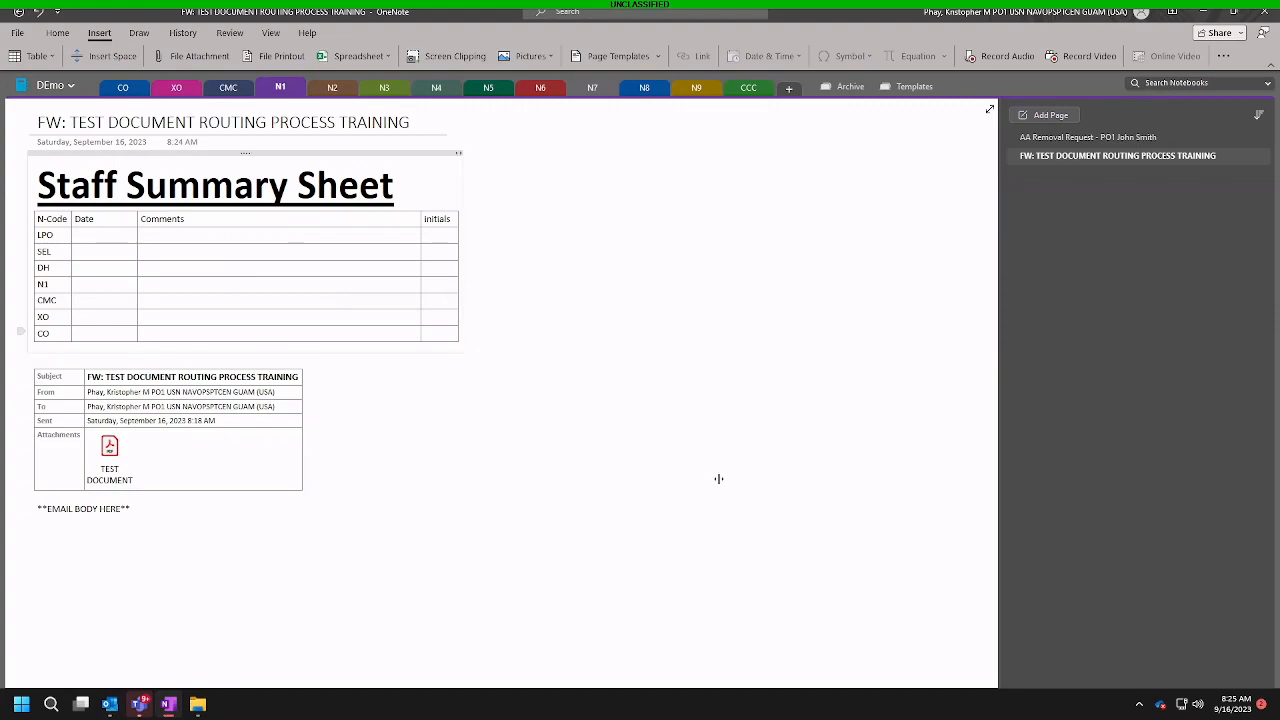
Step: Narrow the page list to widen the note canvas
scroll(500, 390, "down", 4)
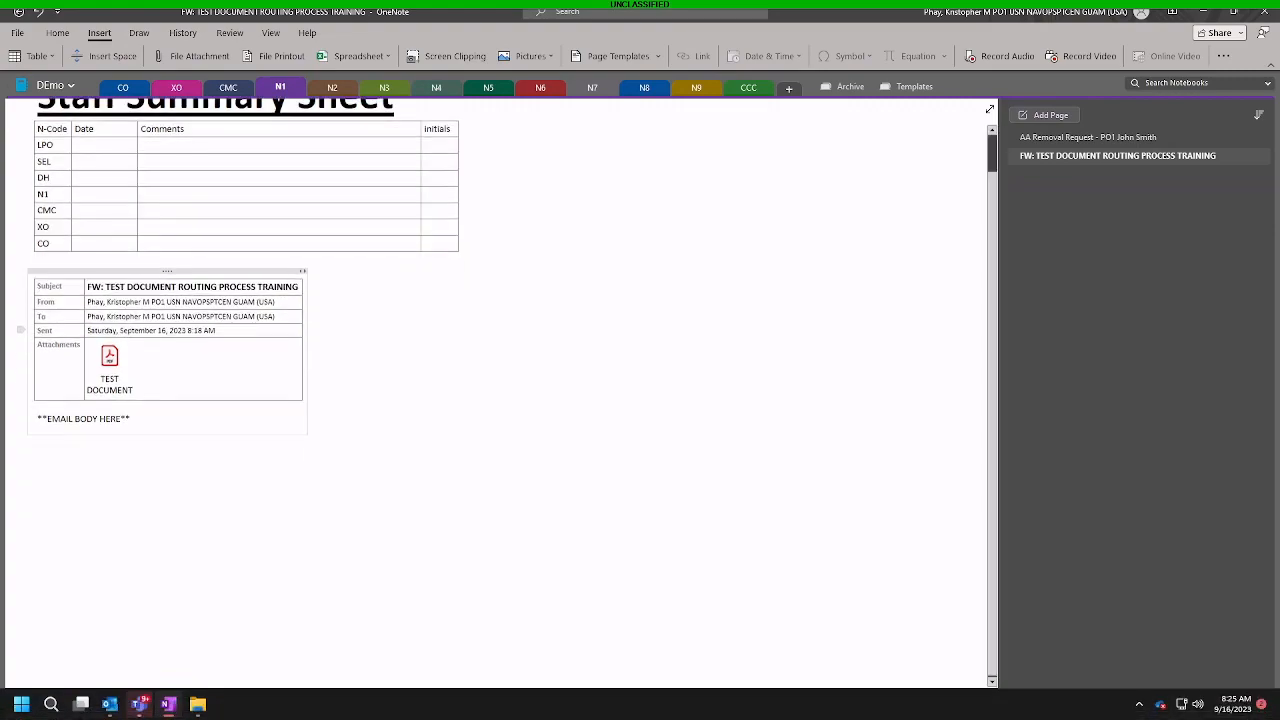
scroll(500, 390, "up", 4)
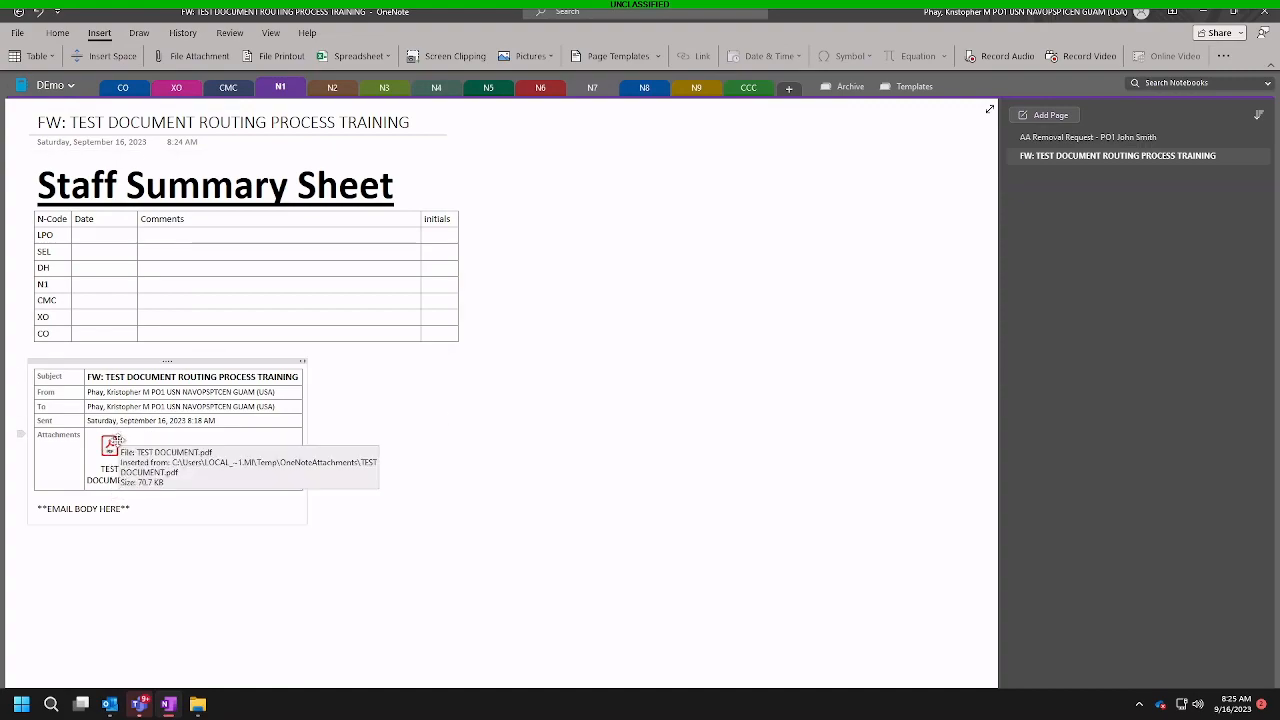
left_click(118, 440)
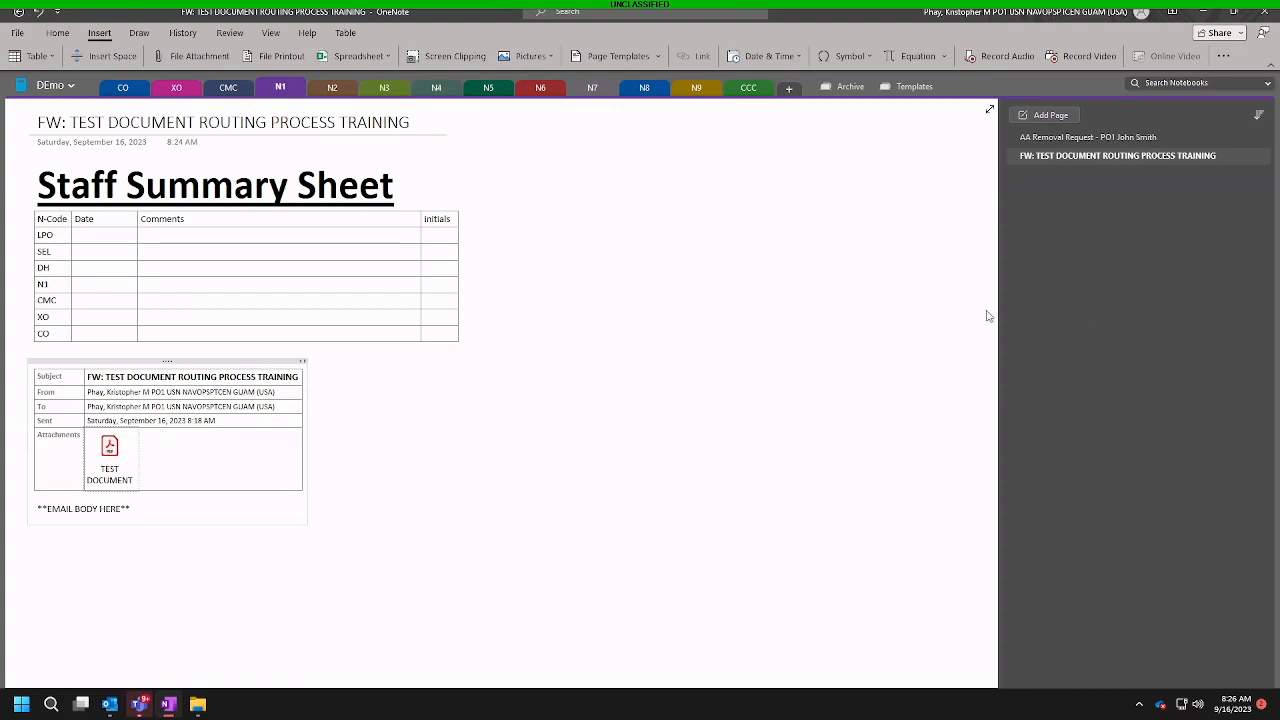
left_click_drag(1001, 308, 972, 295)
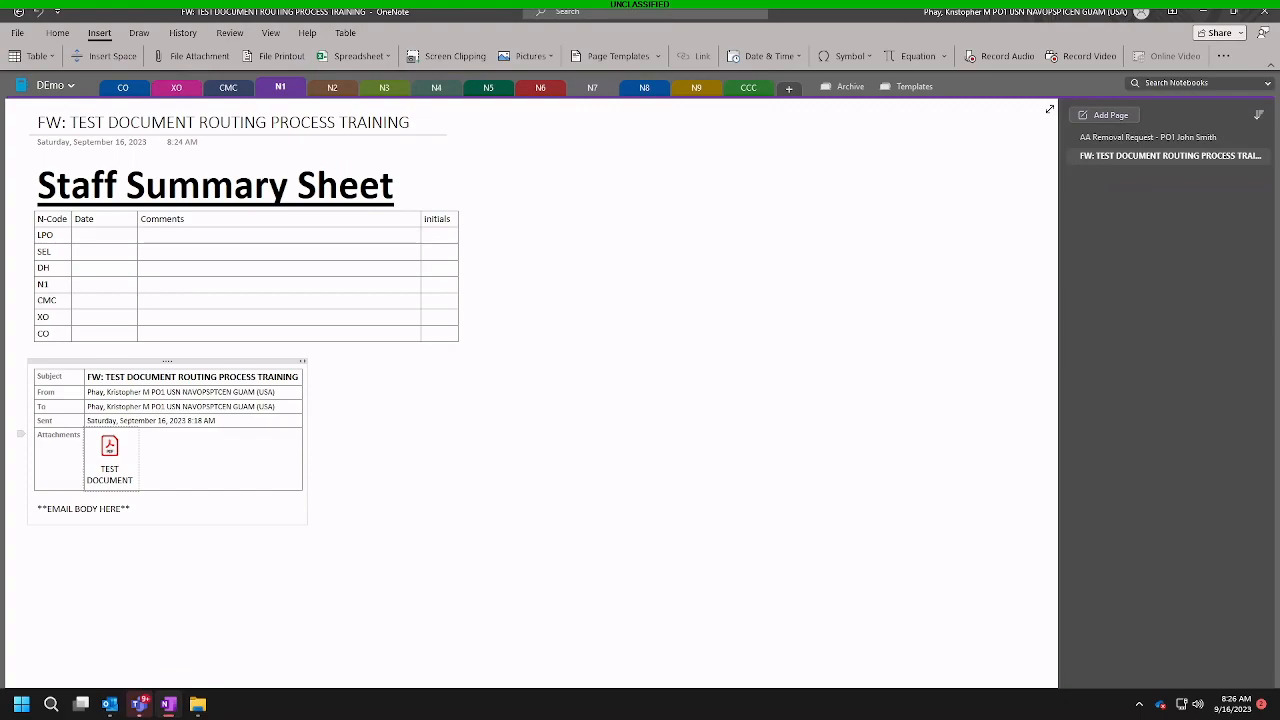
Step: Open the TEST DOCUMENT PDF attached to the page and examine its signature fields and the Digital ID signing dialog
double_click(125, 455)
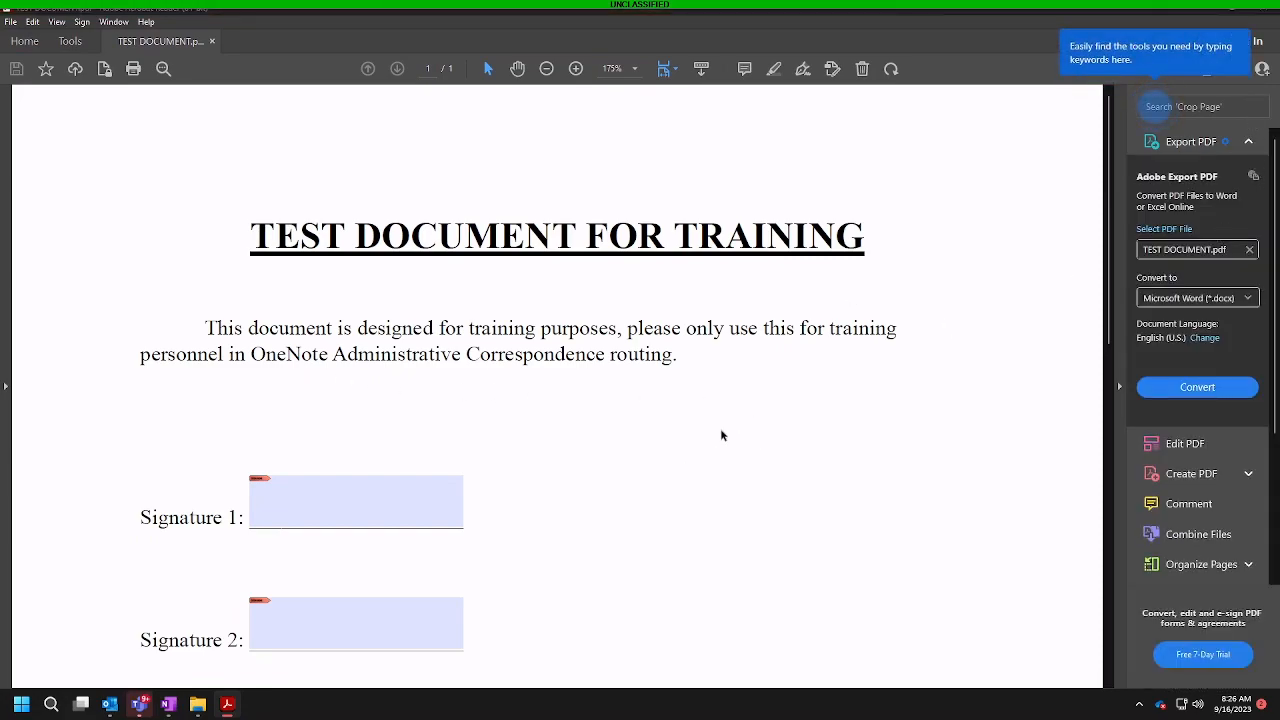
scroll(437, 478, "down", 2)
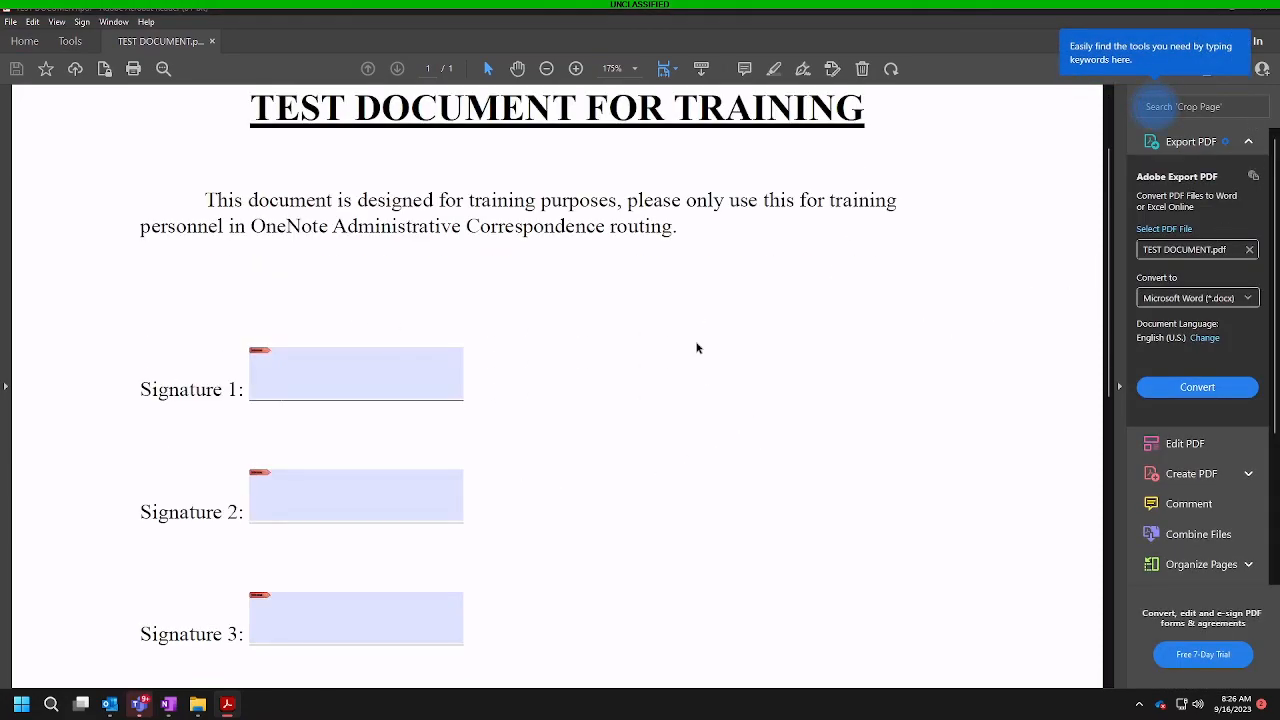
scroll(380, 310, "down", 2)
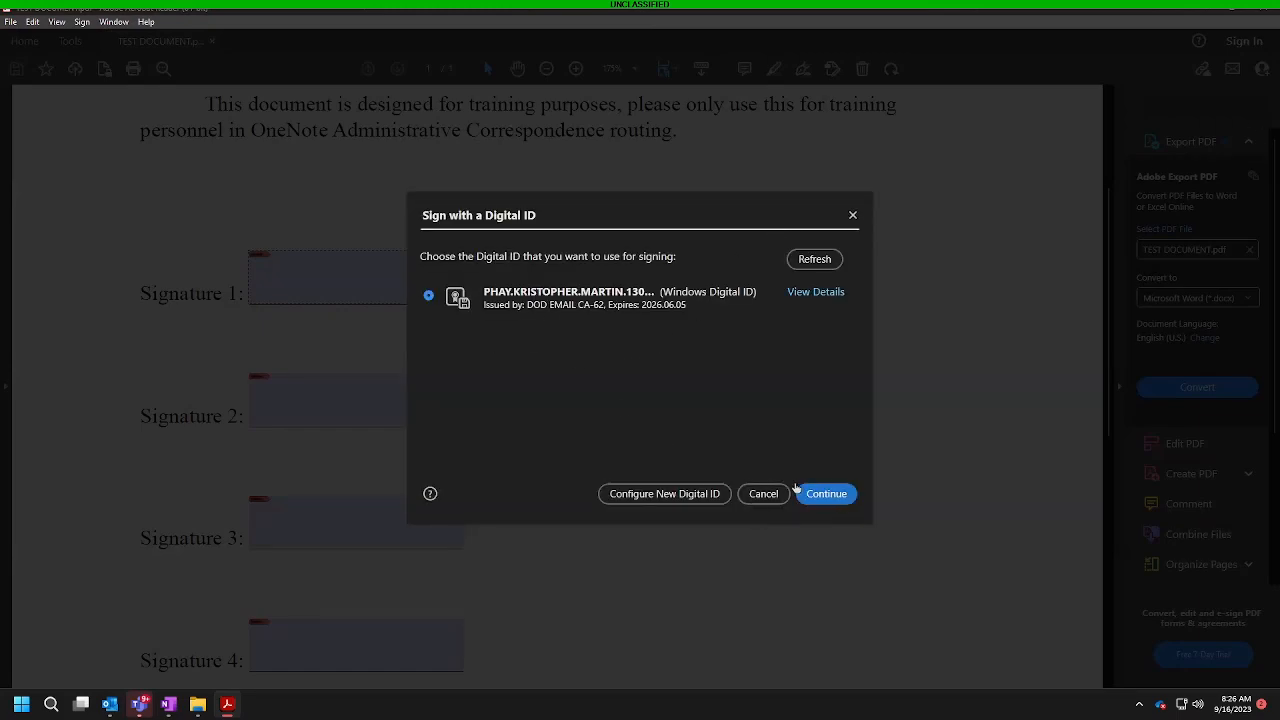
left_click(852, 215)
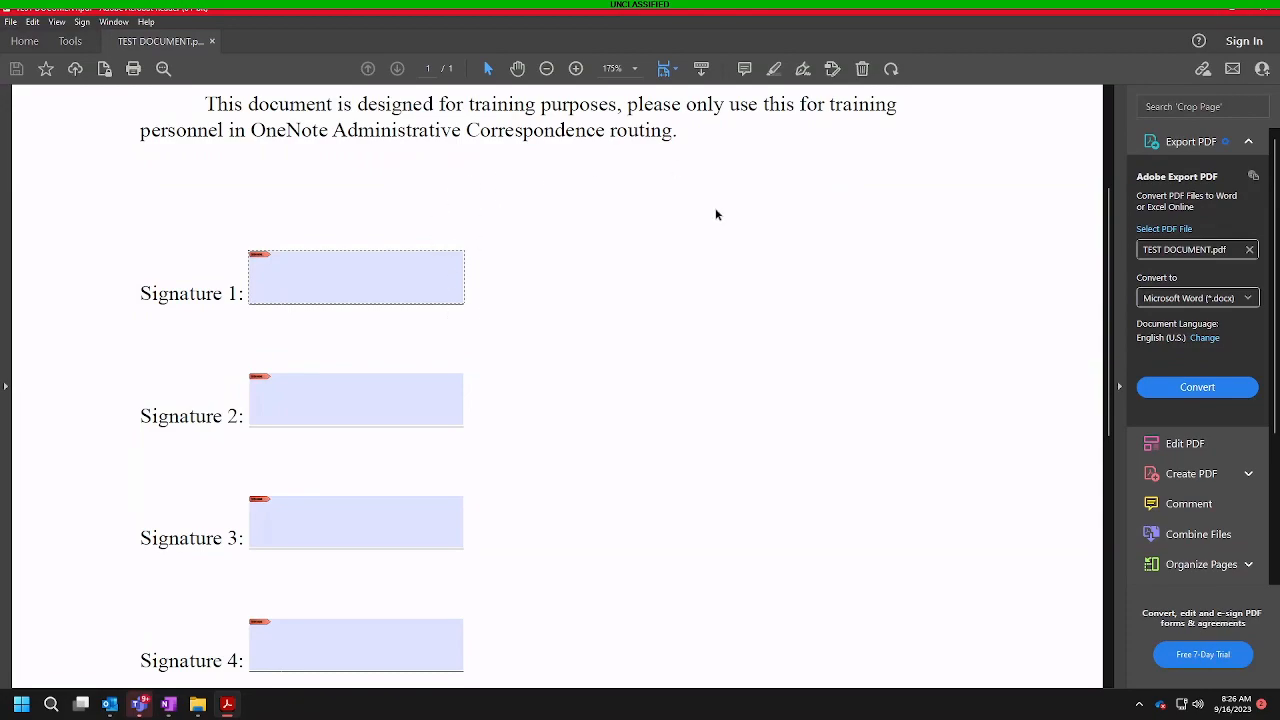
scroll(734, 320, "up", 2)
scroll(740, 325, "up", 3)
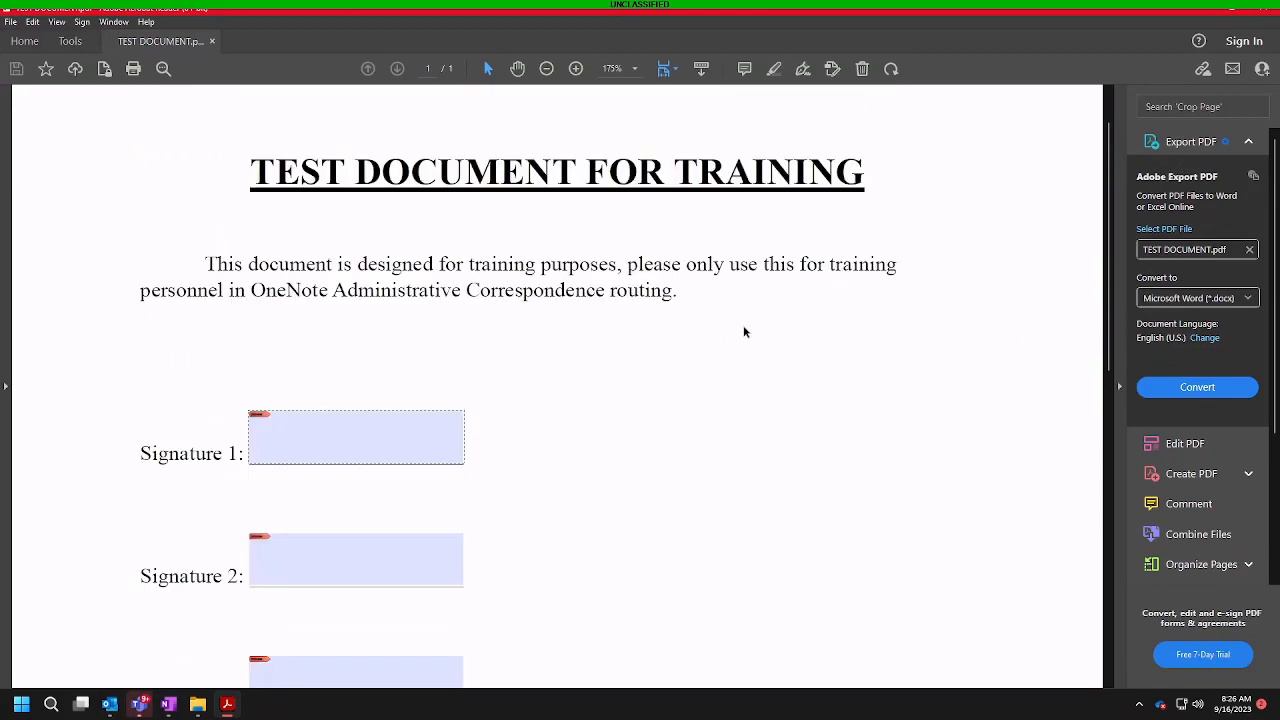
Step: Collapse the tools pane beside the TEST DOCUMENT PDF to give the page more room
scroll(1009, 388, "down", 1)
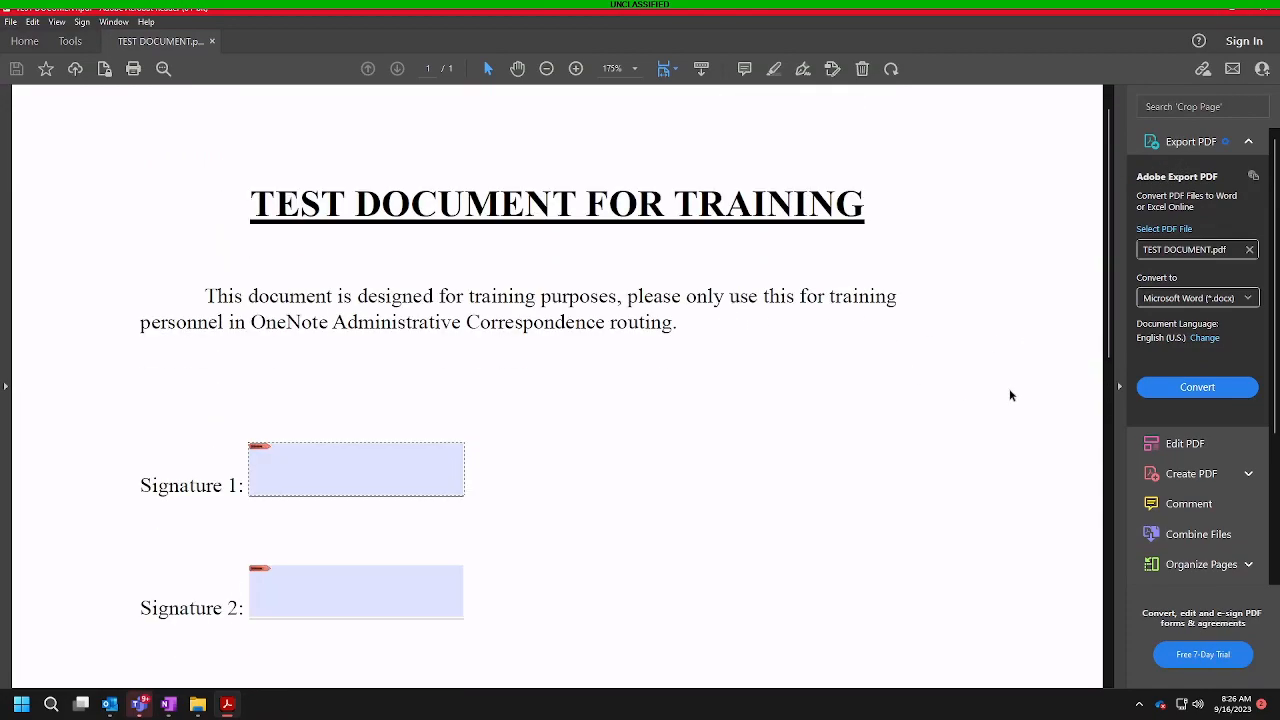
left_click(1118, 390)
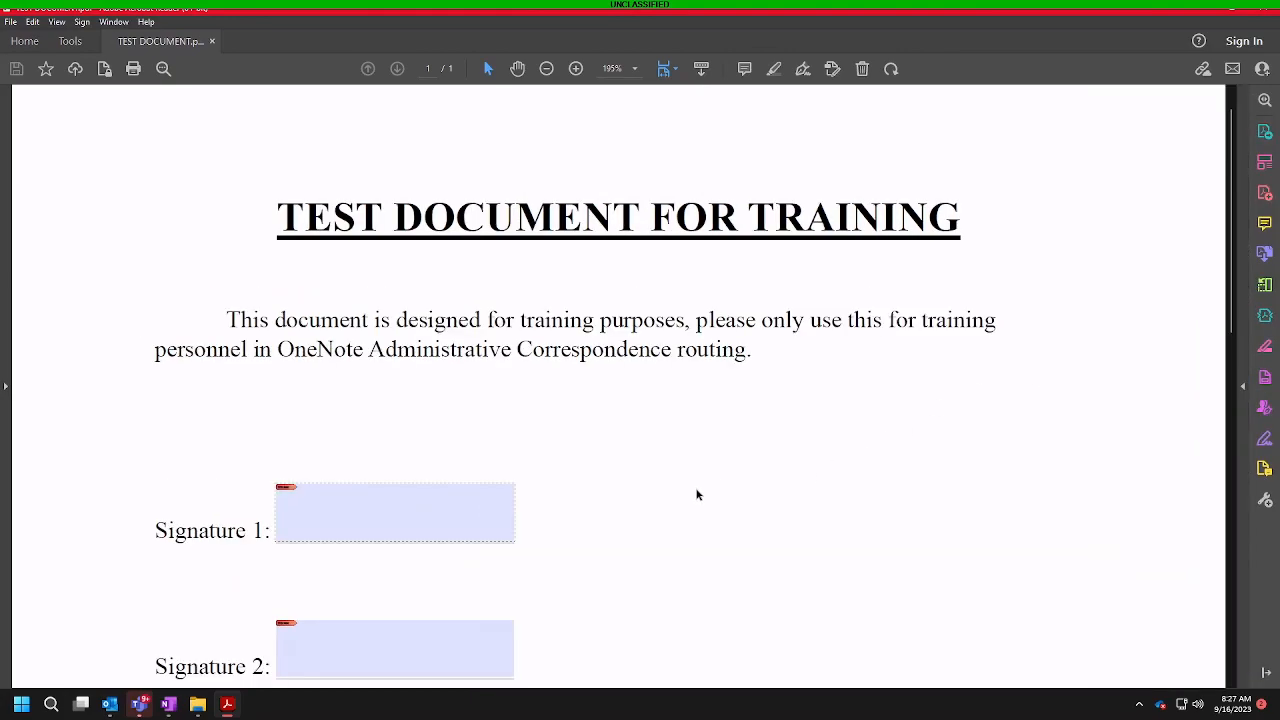
scroll(697, 494, "down", 1)
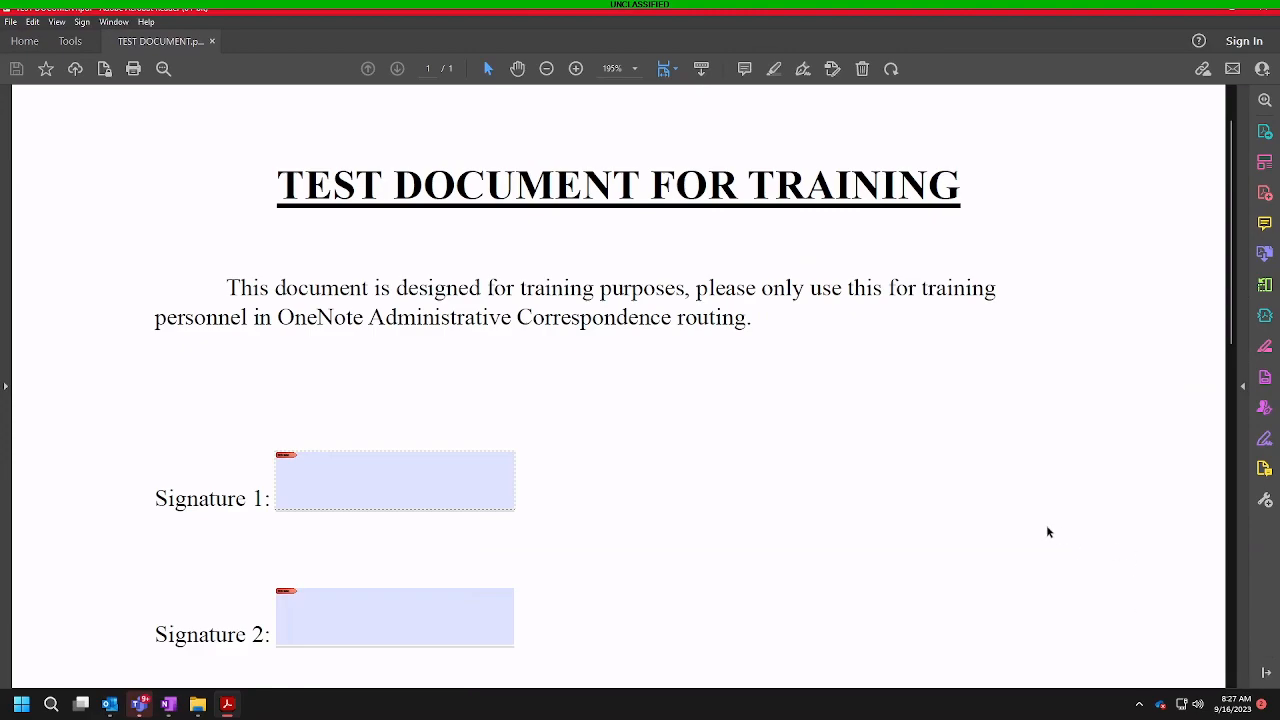
Step: Expand the Acrobat tools list to show every tool and look through the available ones
left_click(1266, 501)
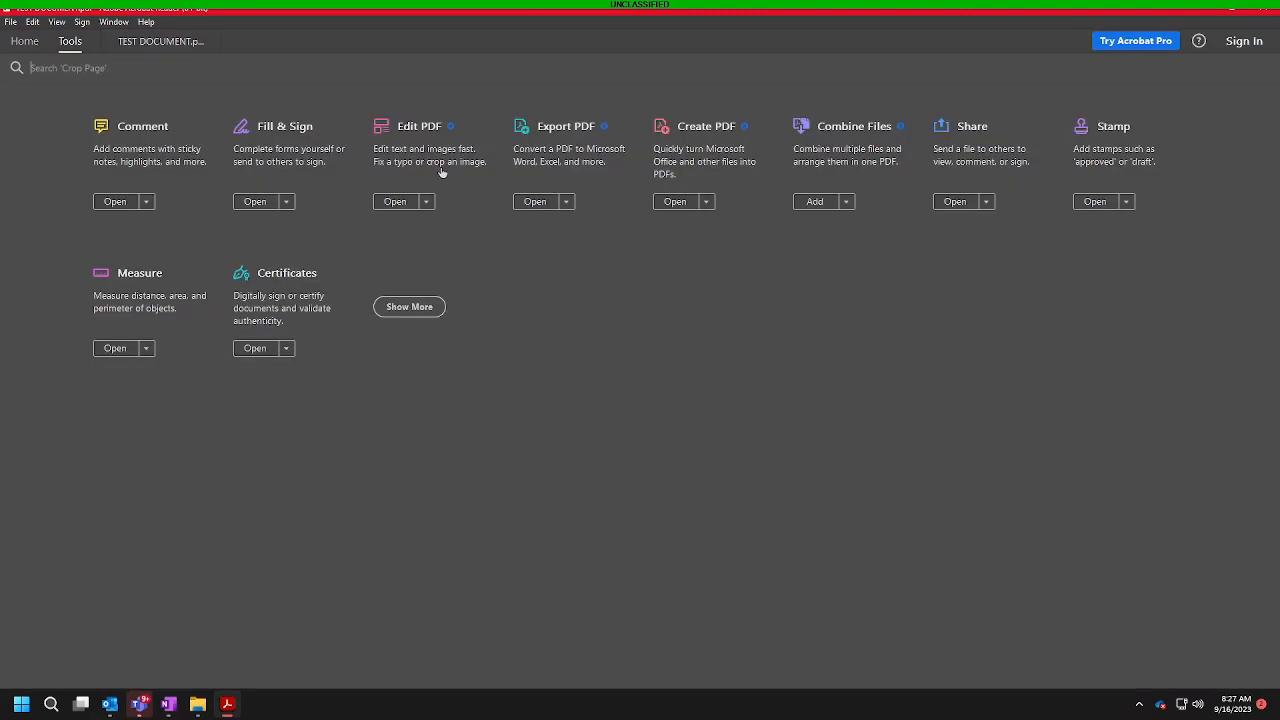
left_click(433, 309)
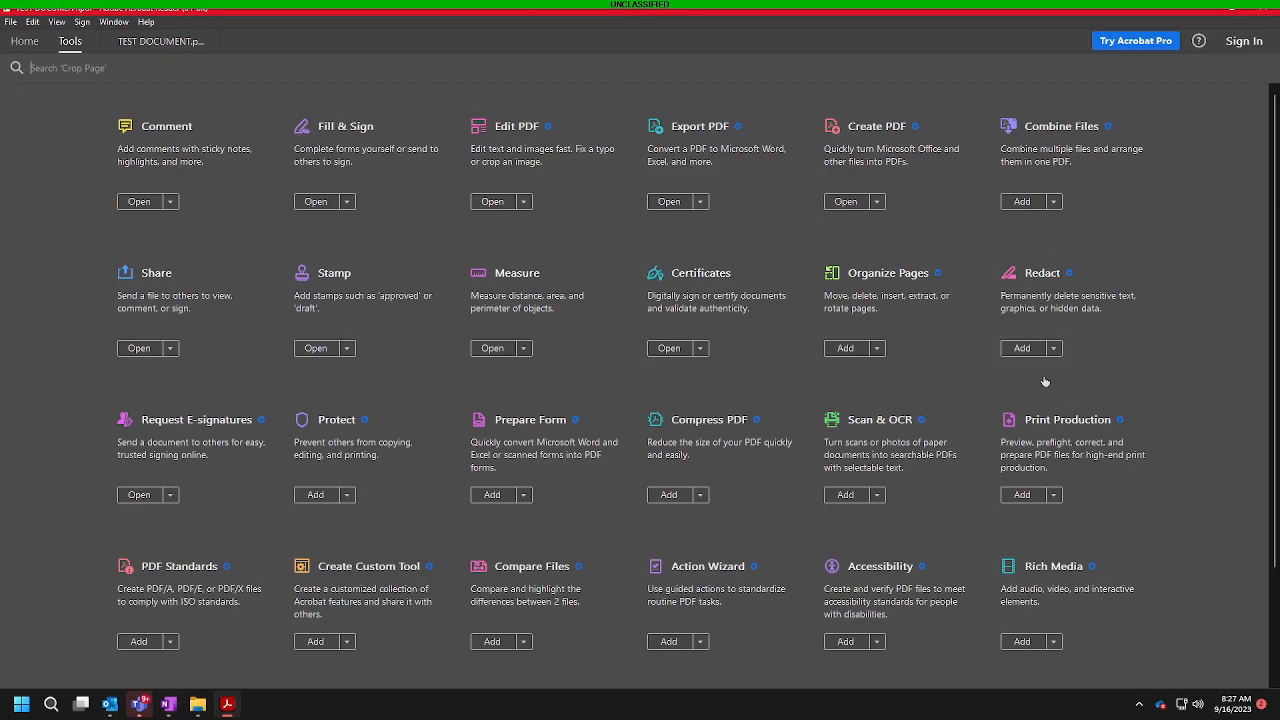
scroll(930, 452, "down", 1)
scroll(514, 550, "down", 2)
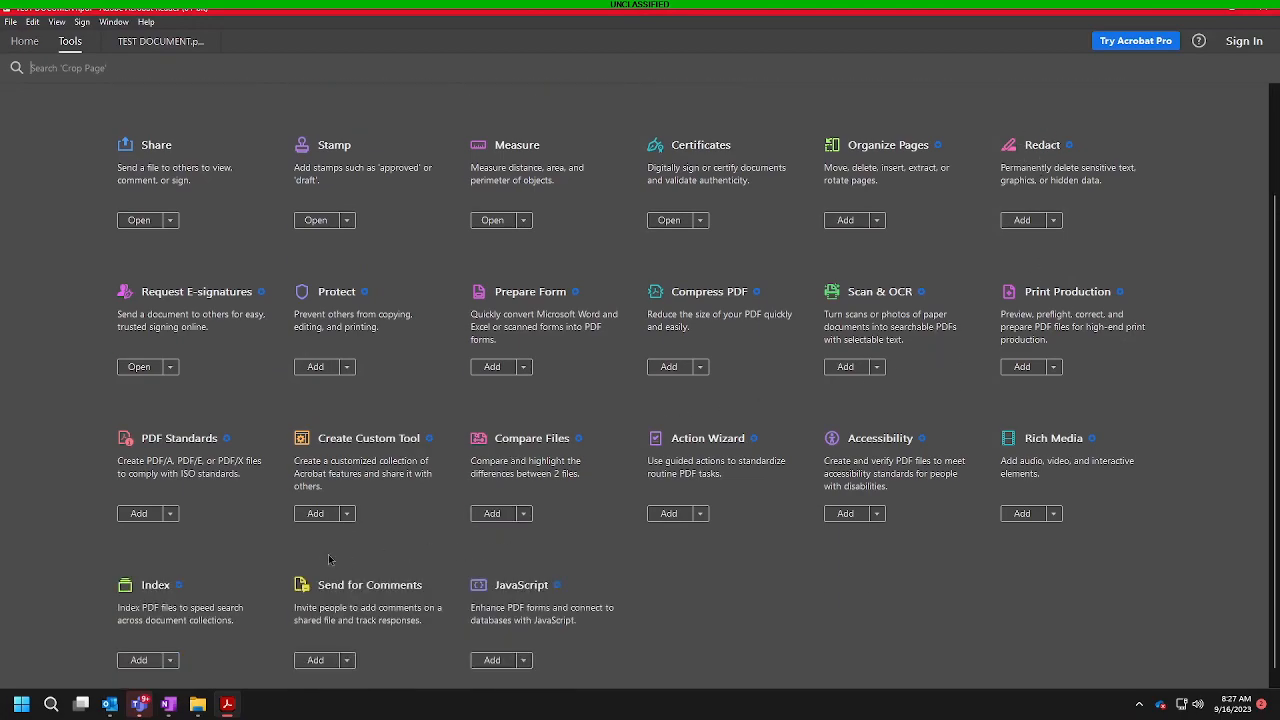
scroll(268, 557, "down", 1)
scroll(546, 565, "up", 3)
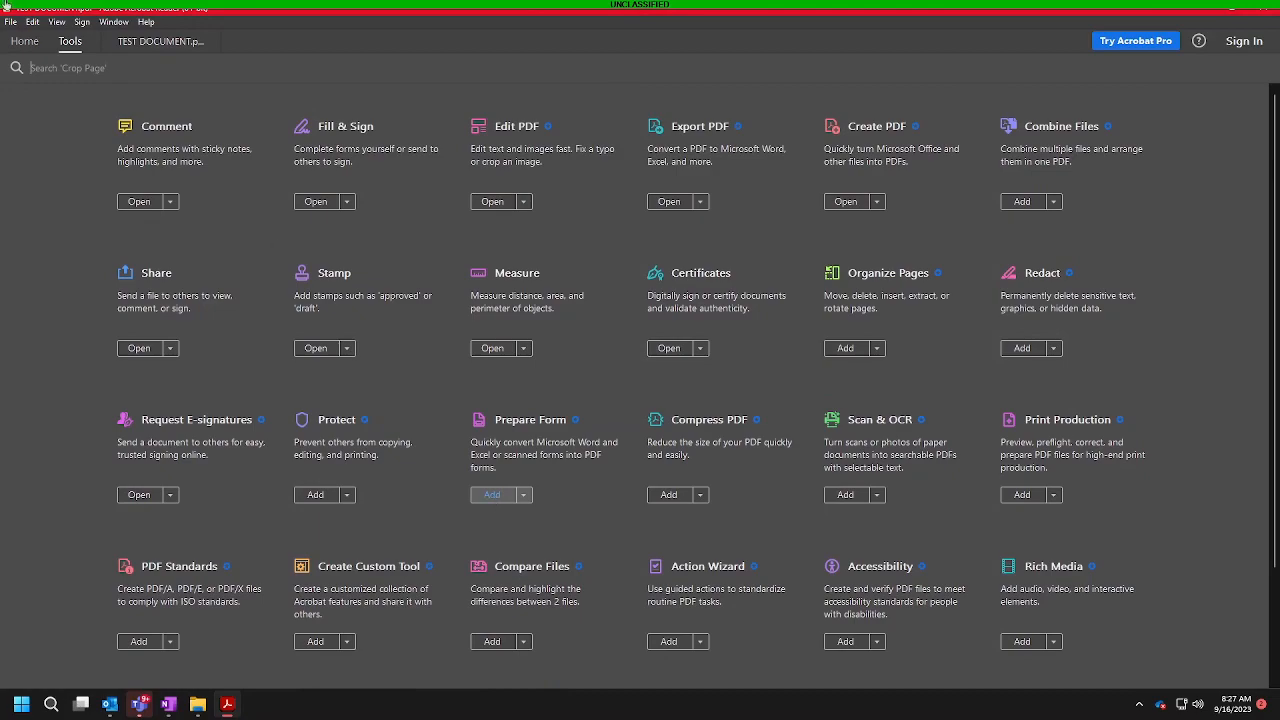
Step: Return to the TEST DOCUMENT PDF and try to start the Prepare Form tool
left_click(156, 42)
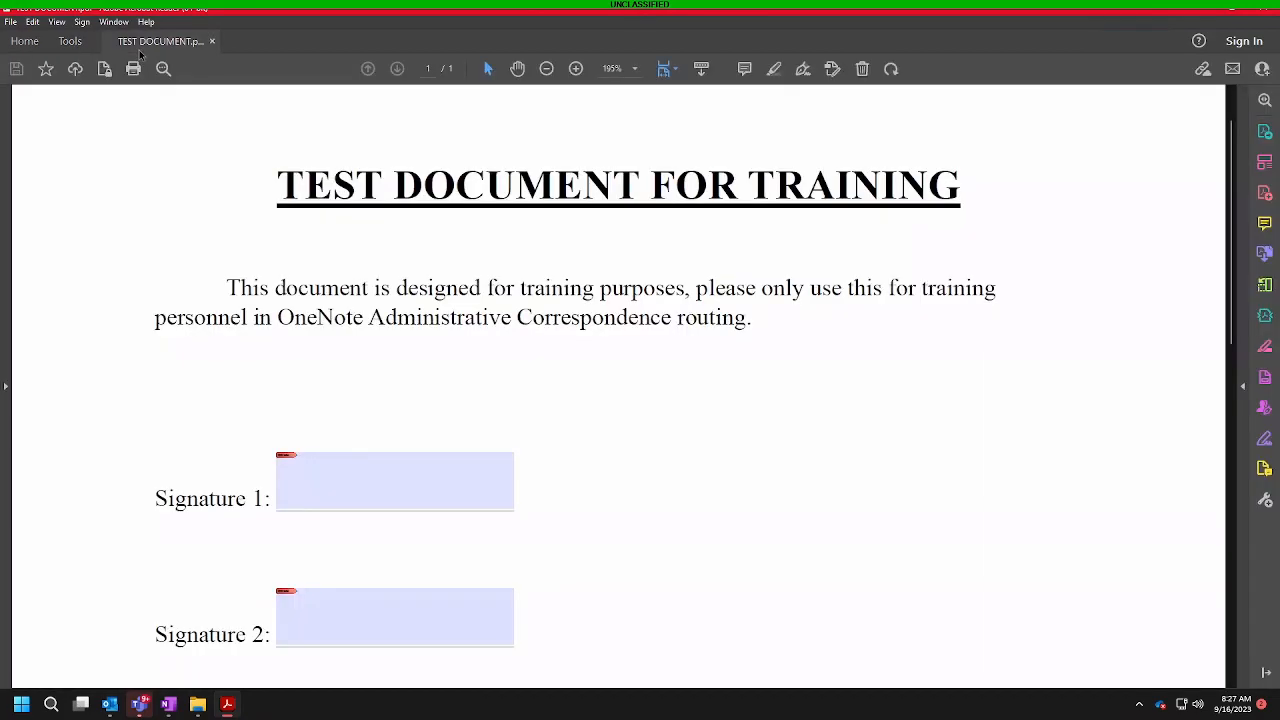
left_click(1265, 378)
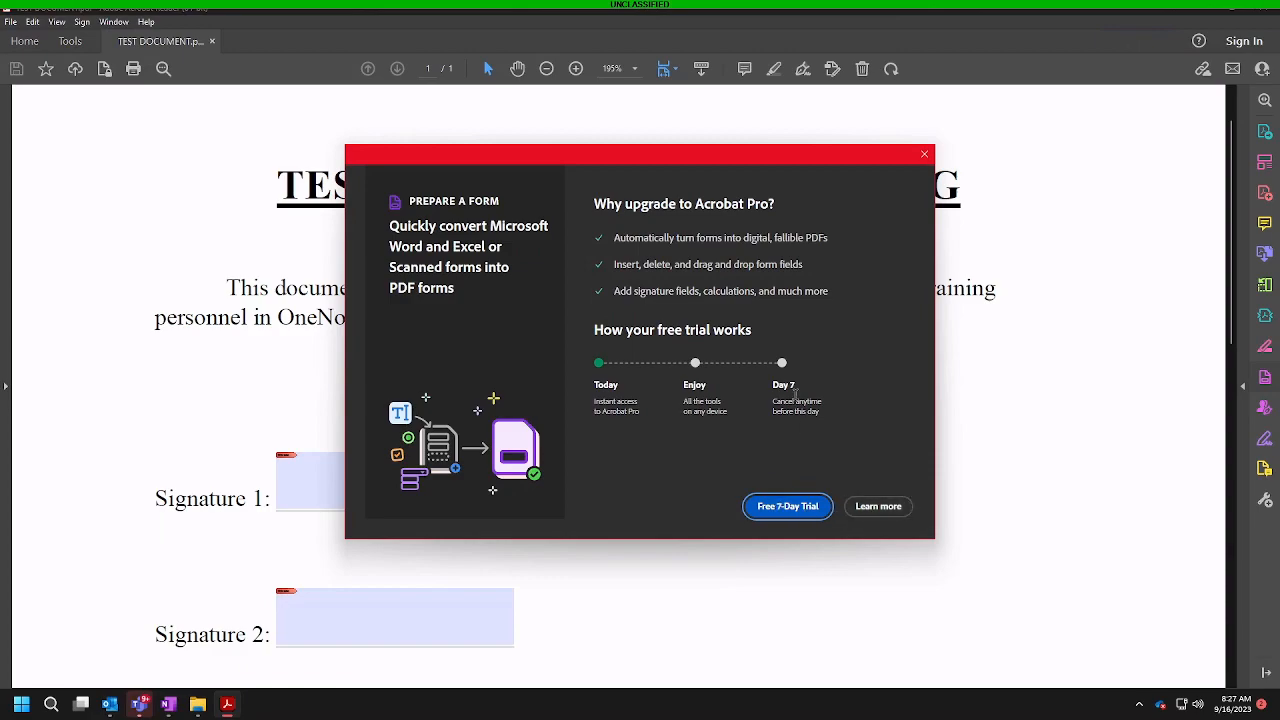
left_click(924, 156)
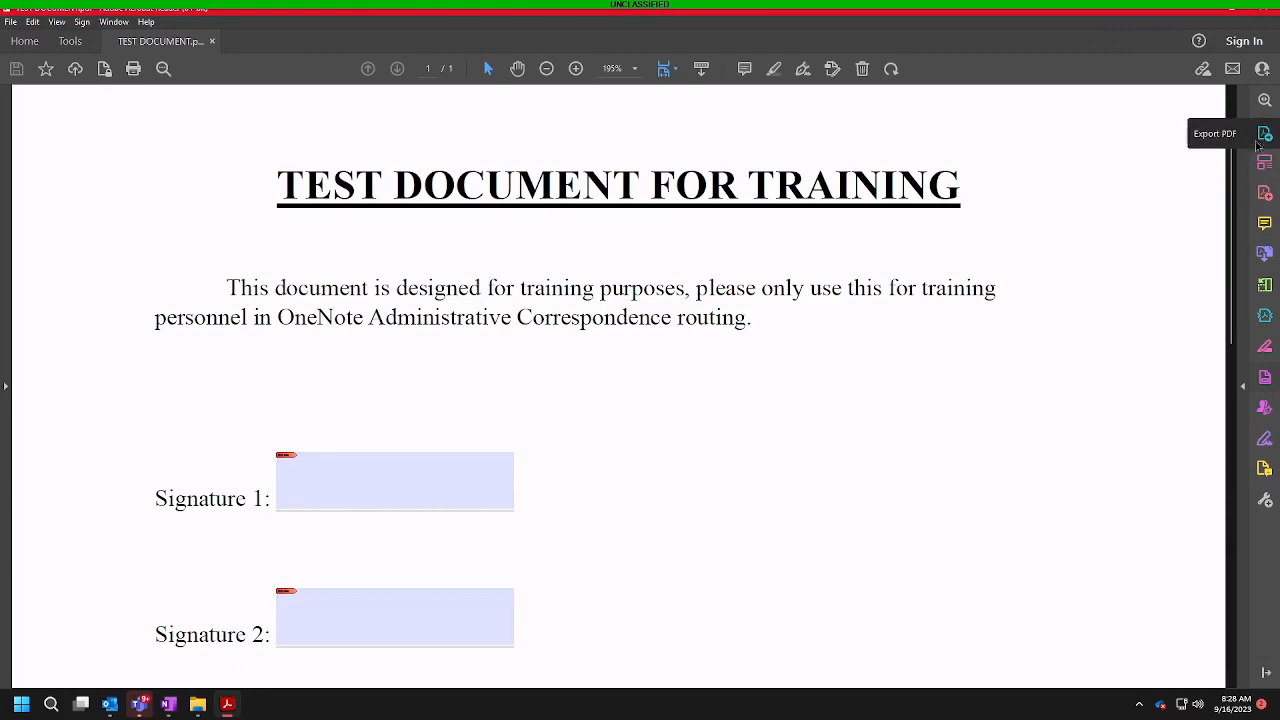
Step: Open the Certificates tool and try to place a digital signature area just above the Signature 1 field
left_click(1265, 500)
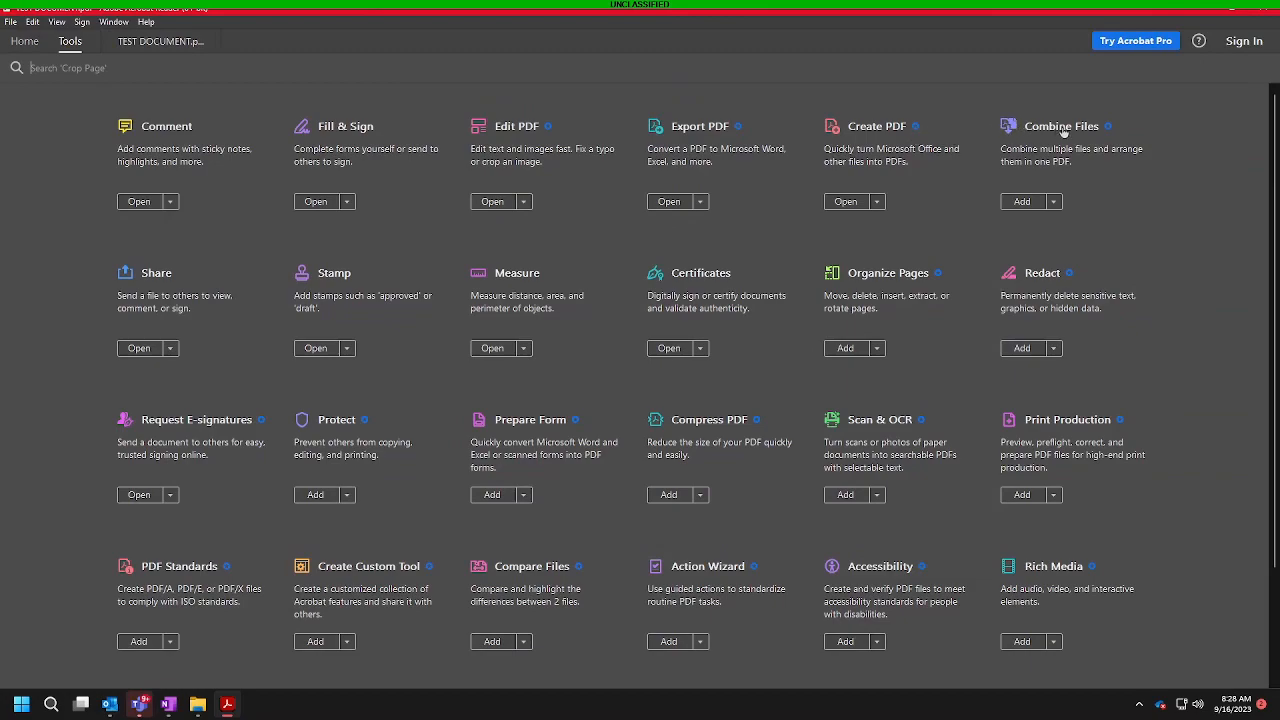
left_click(668, 348)
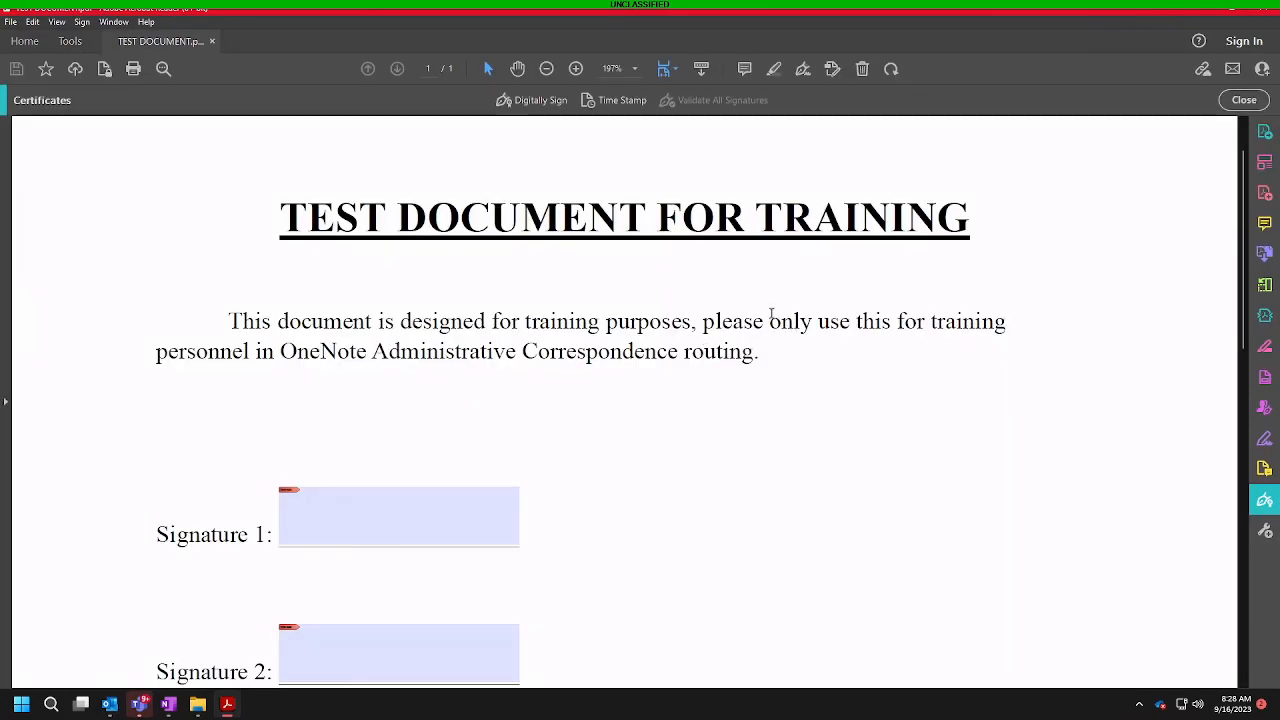
left_click(531, 100)
left_click(546, 362)
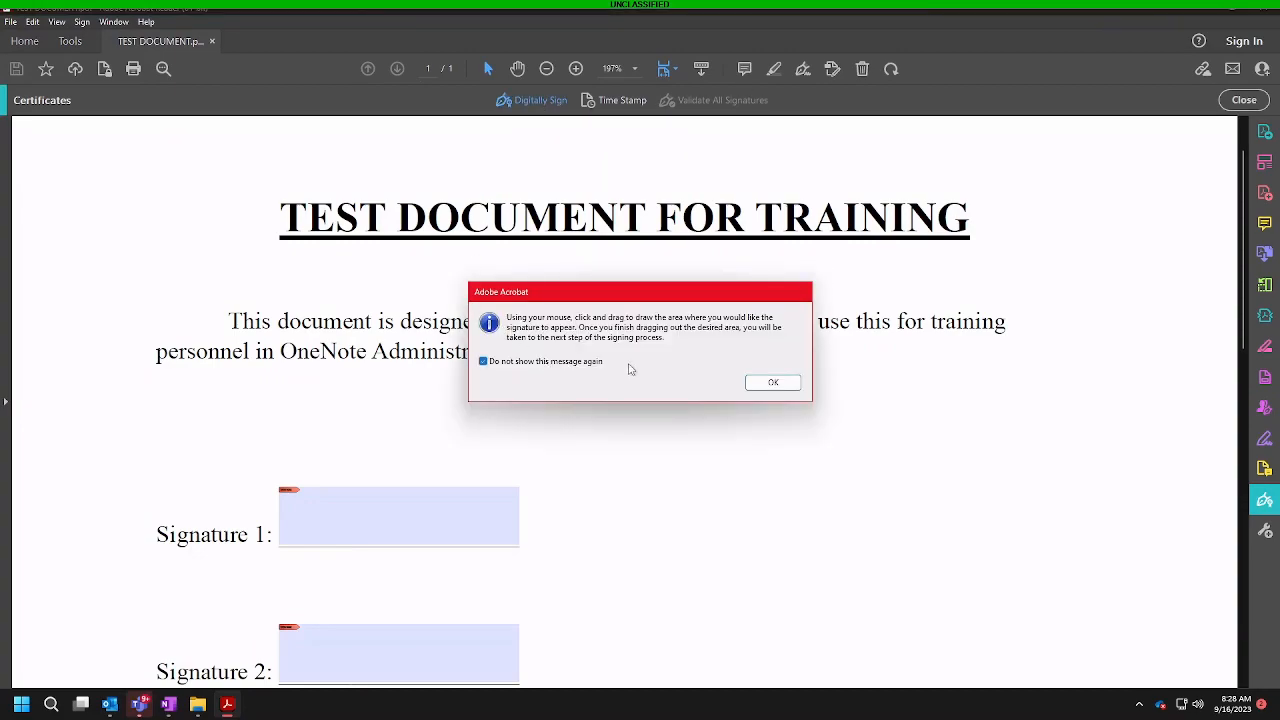
left_click(773, 383)
mouse_move(280, 405)
left_mouse_down()
mouse_move(342, 473)
mouse_move(536, 466)
left_mouse_up()
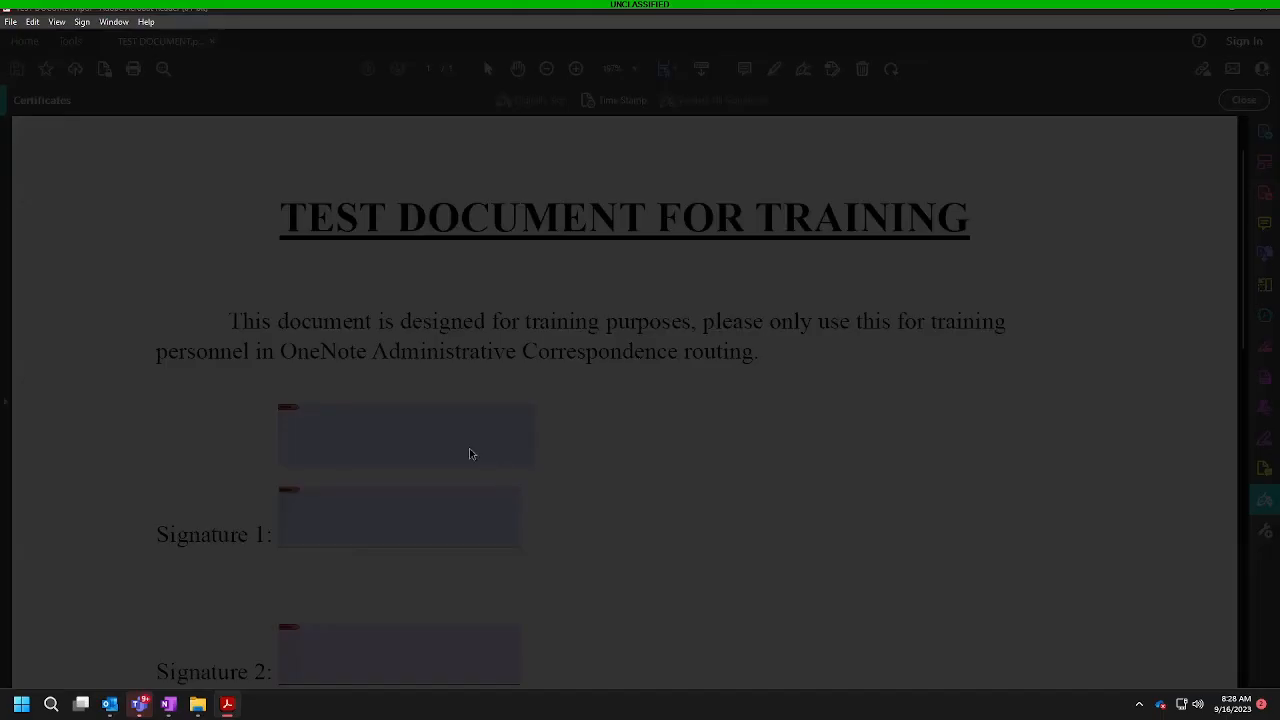
left_click(853, 215)
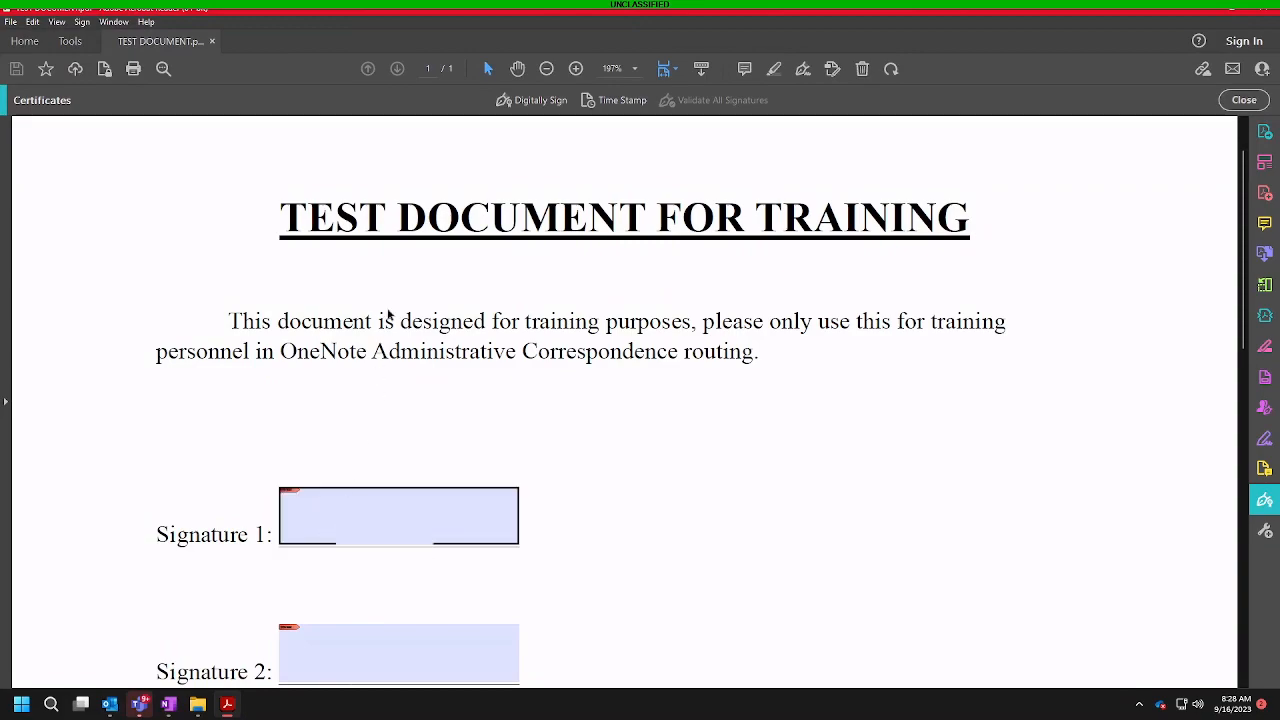
Step: Examine the Signature 1 through Signature 5 fields of the test document
scroll(543, 314, "down", 2)
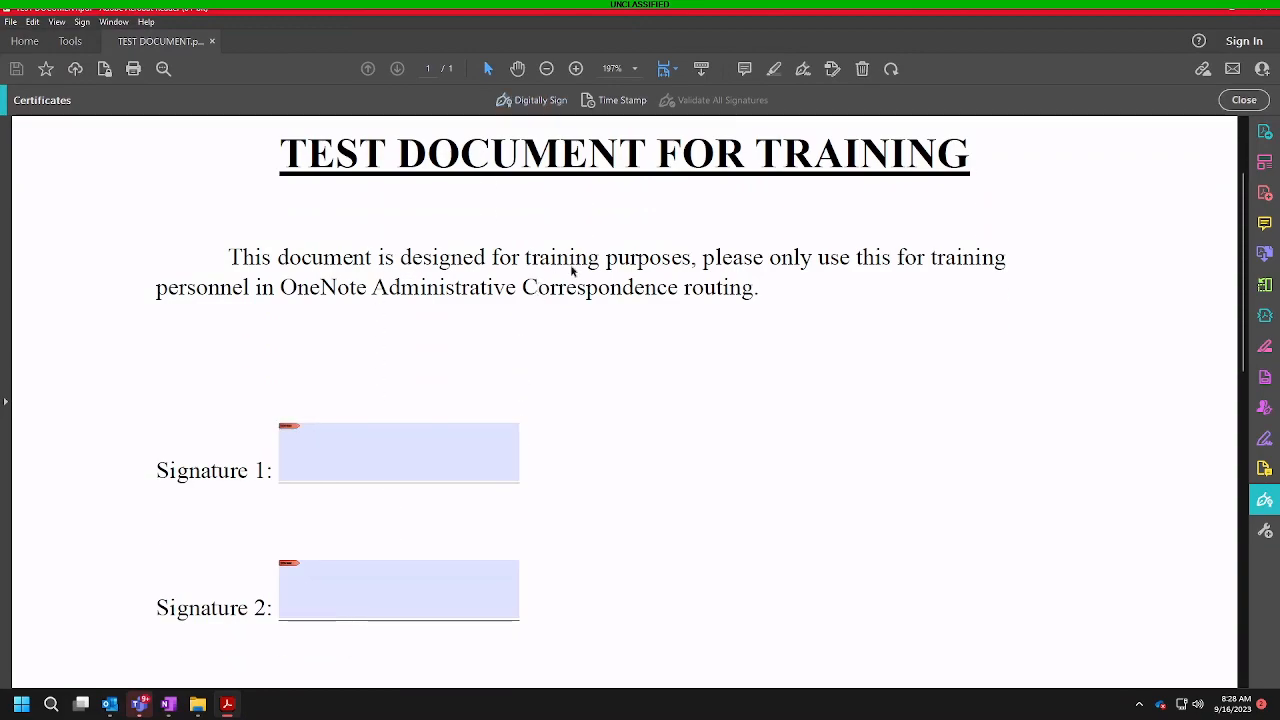
scroll(379, 480, "down", 1)
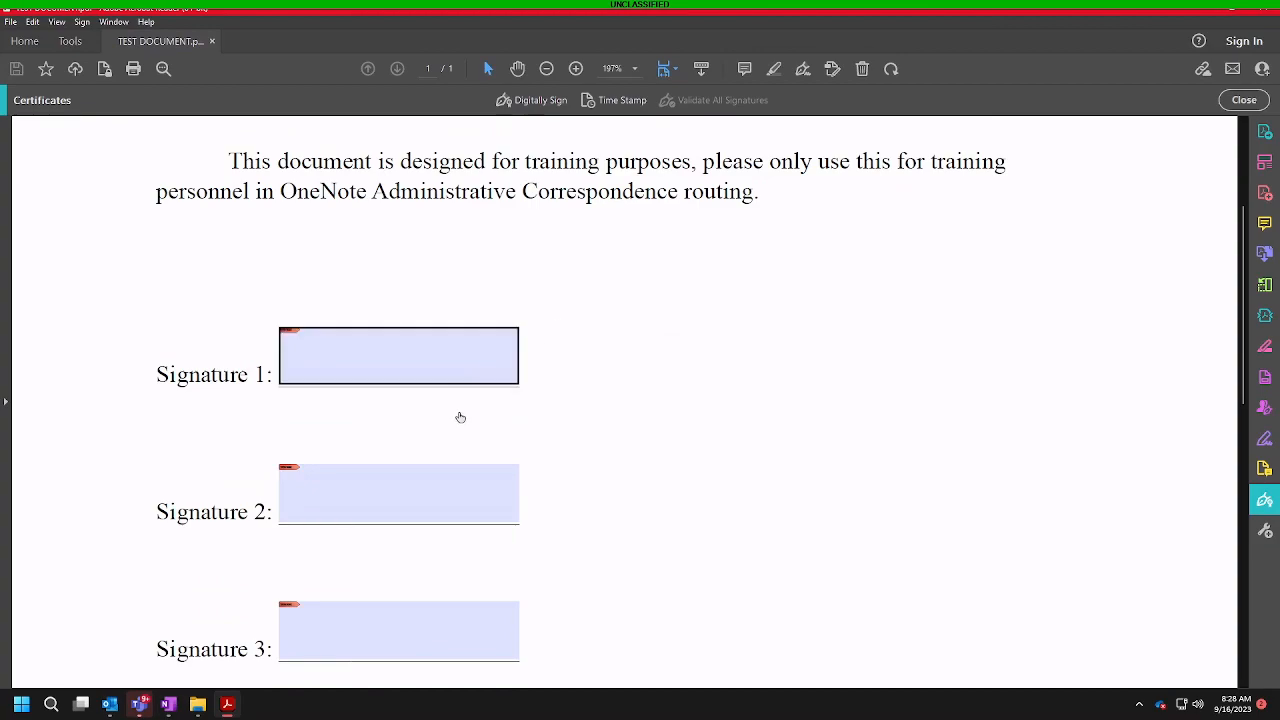
scroll(366, 329, "down", 2)
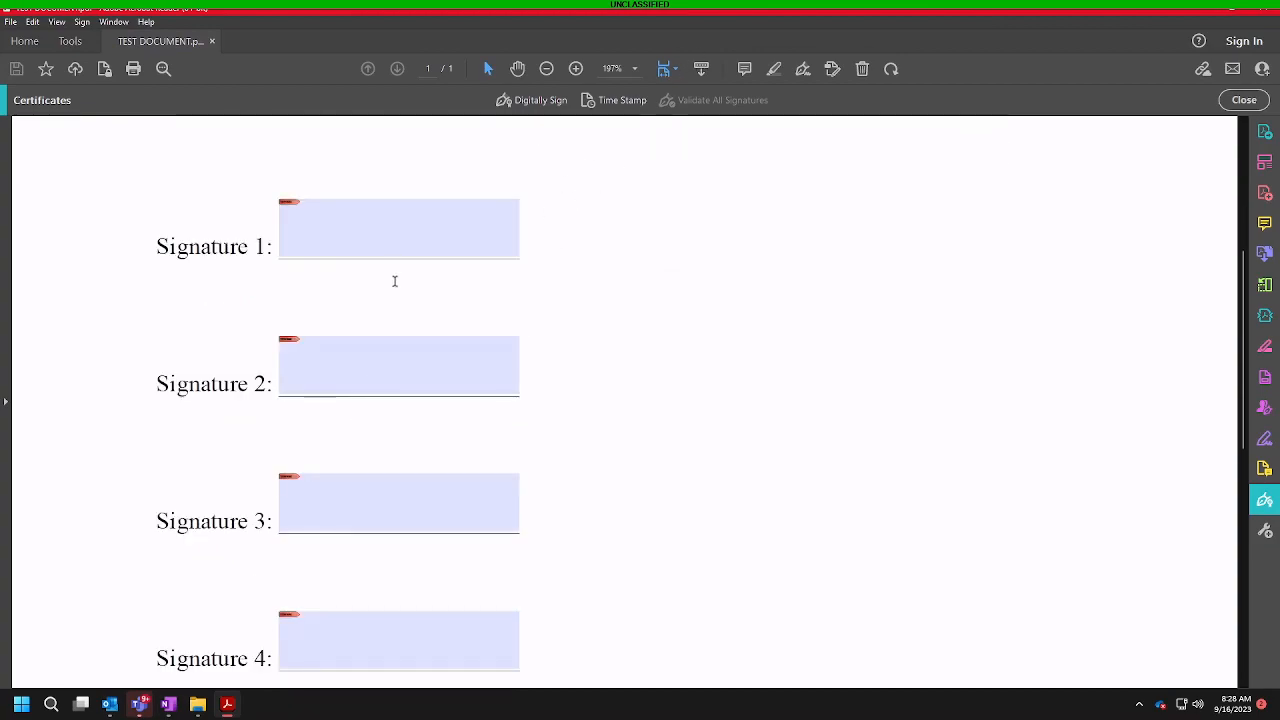
scroll(391, 289, "down", 4)
scroll(370, 340, "down", 3)
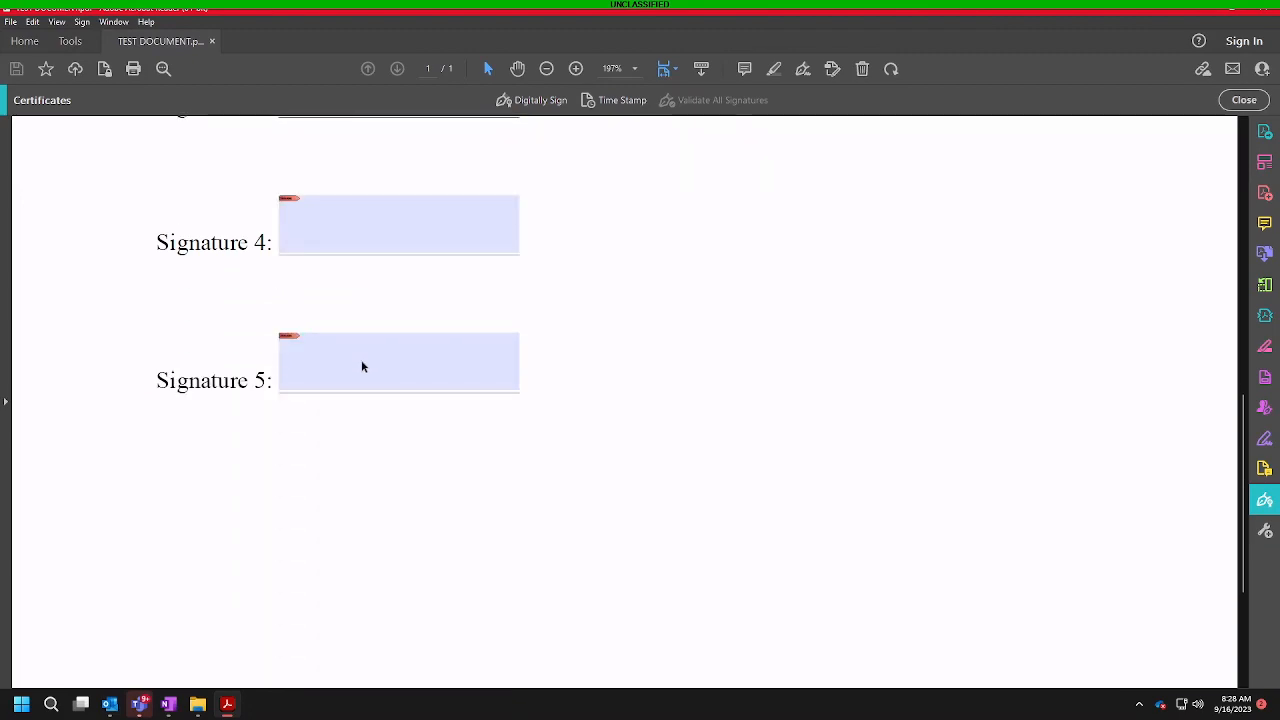
scroll(349, 437, "up", 5)
scroll(320, 440, "up", 5)
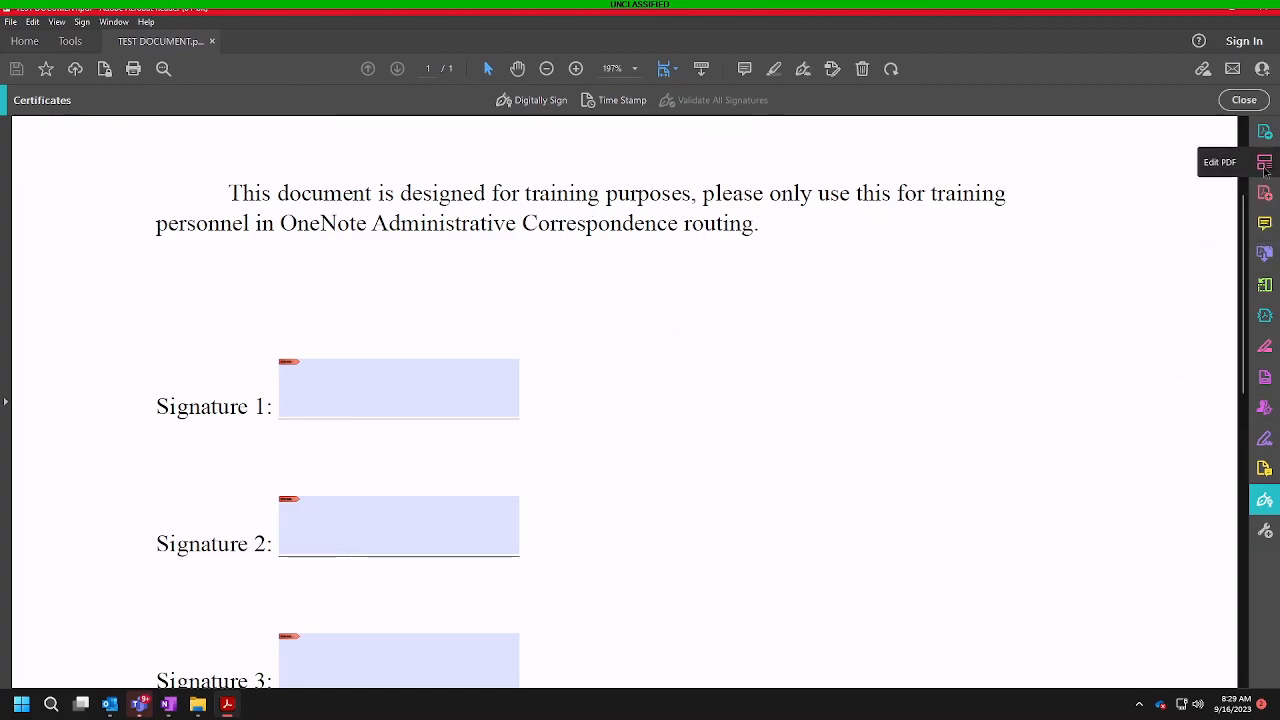
Step: Review the full list of Acrobat tools again and reopen the Certificates tool on the document
left_click(1265, 531)
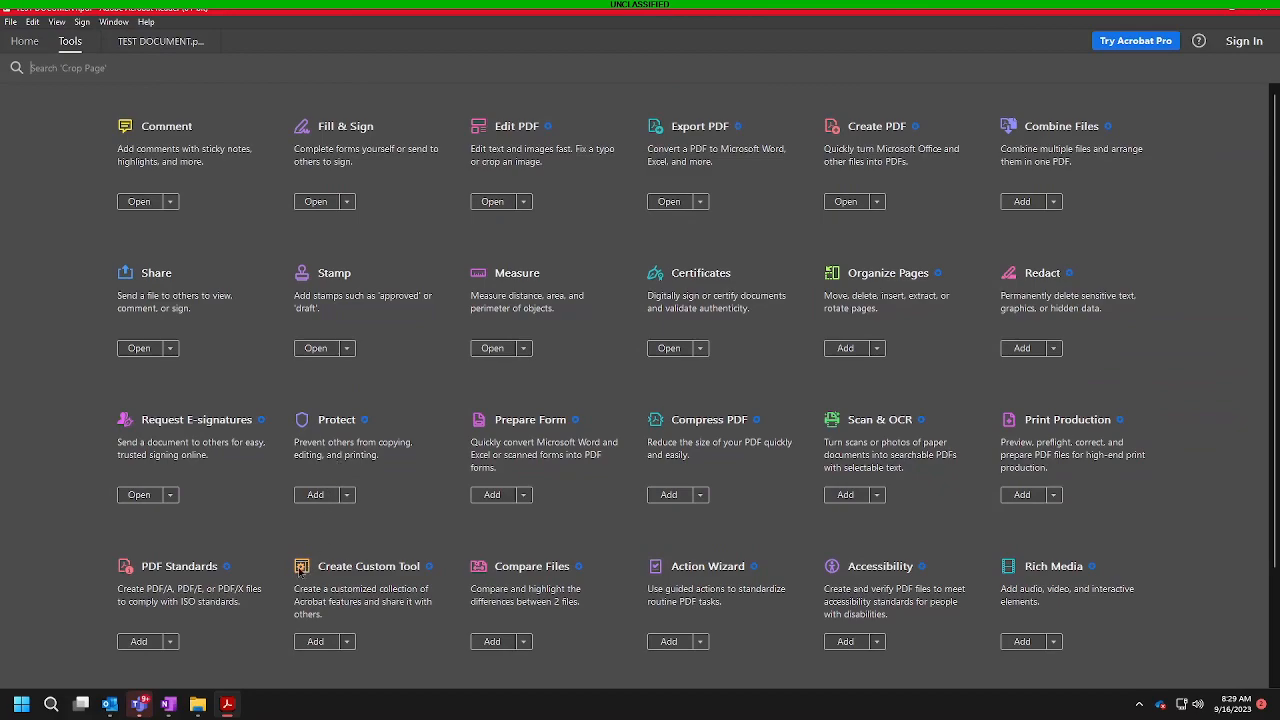
scroll(300, 572, "down", 1)
scroll(440, 464, "down", 2)
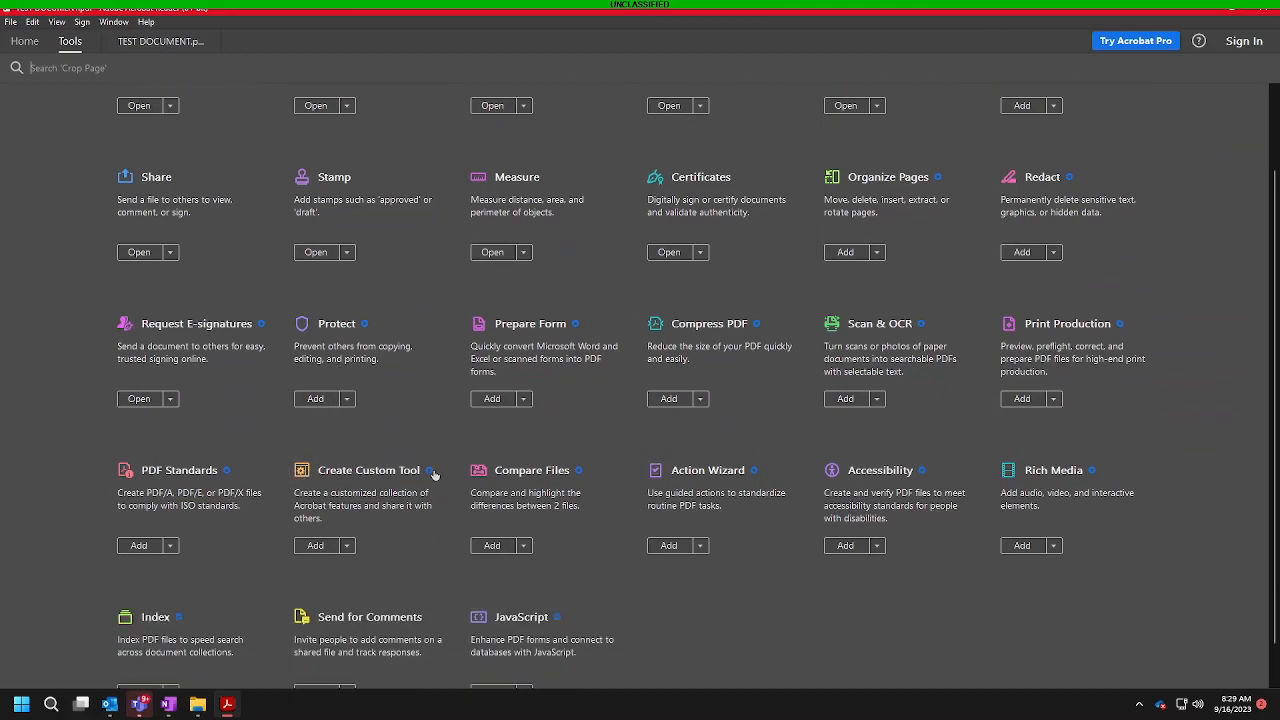
scroll(434, 474, "down", 1)
scroll(400, 480, "up", 4)
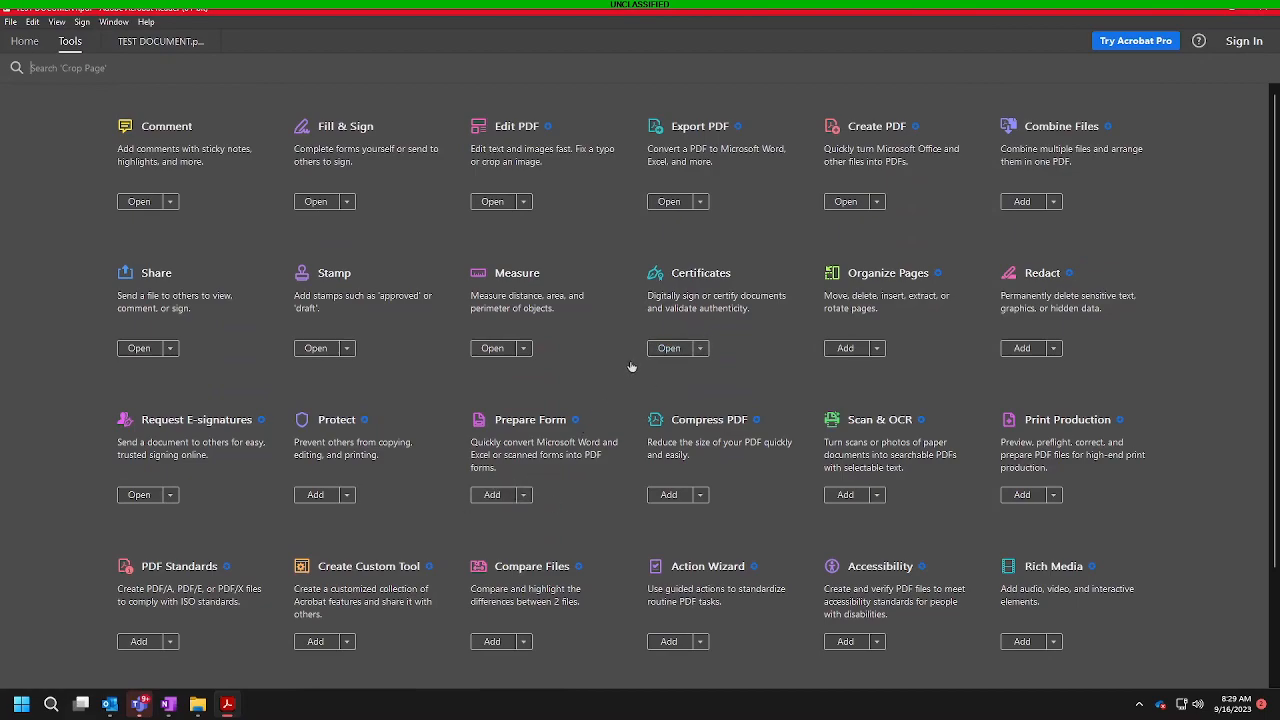
left_click(678, 352)
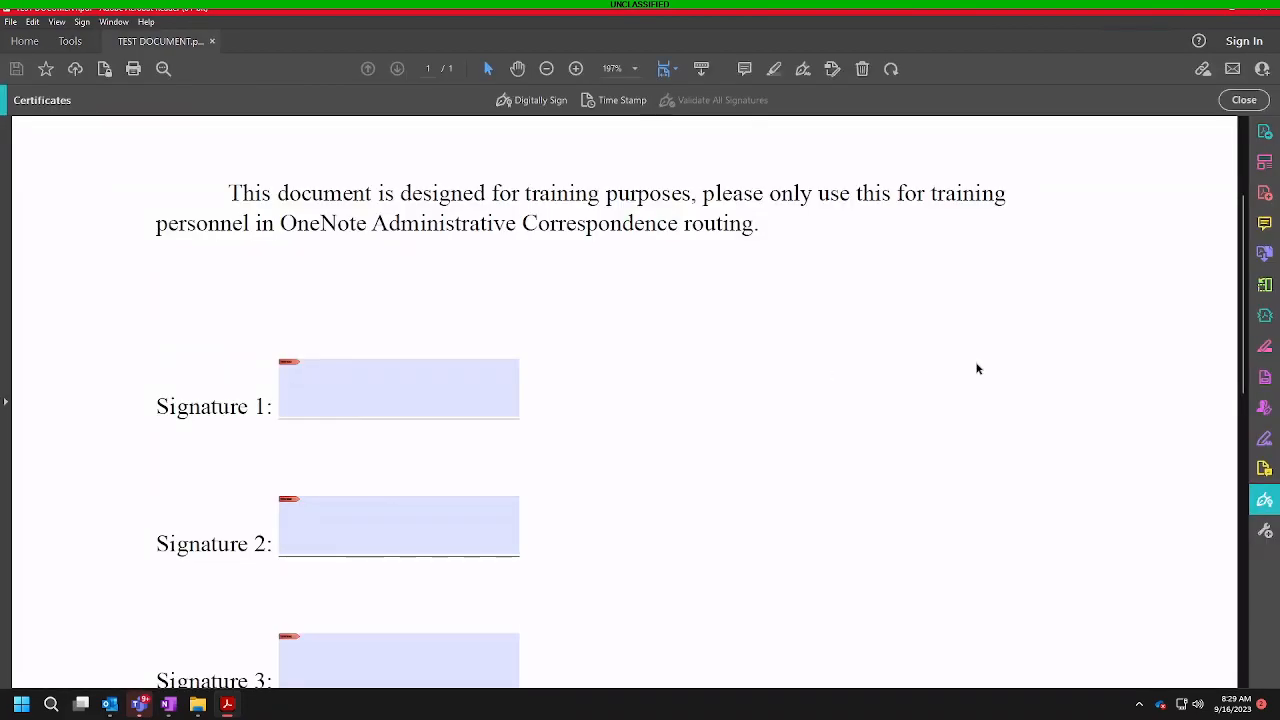
Step: Try the Prepare Form tool once more, and close the TEST DOCUMENT PDF to return to the OneNote page
left_click(1264, 378)
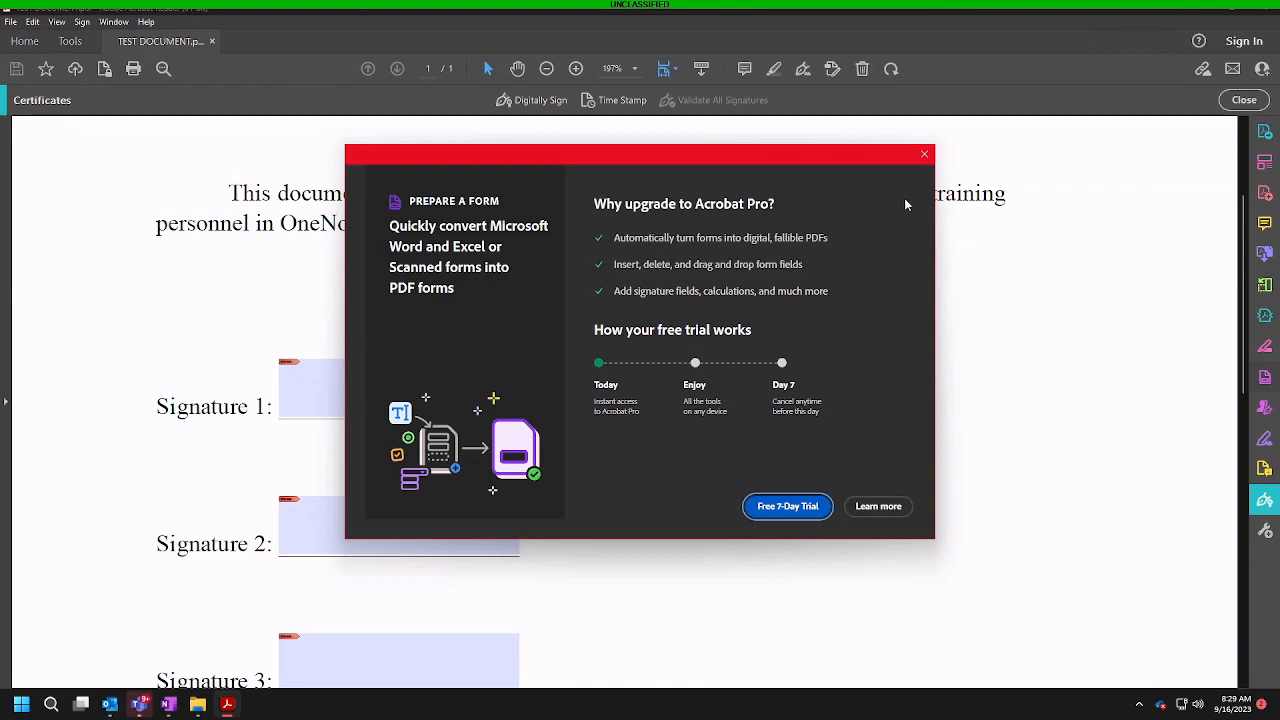
left_click(925, 156)
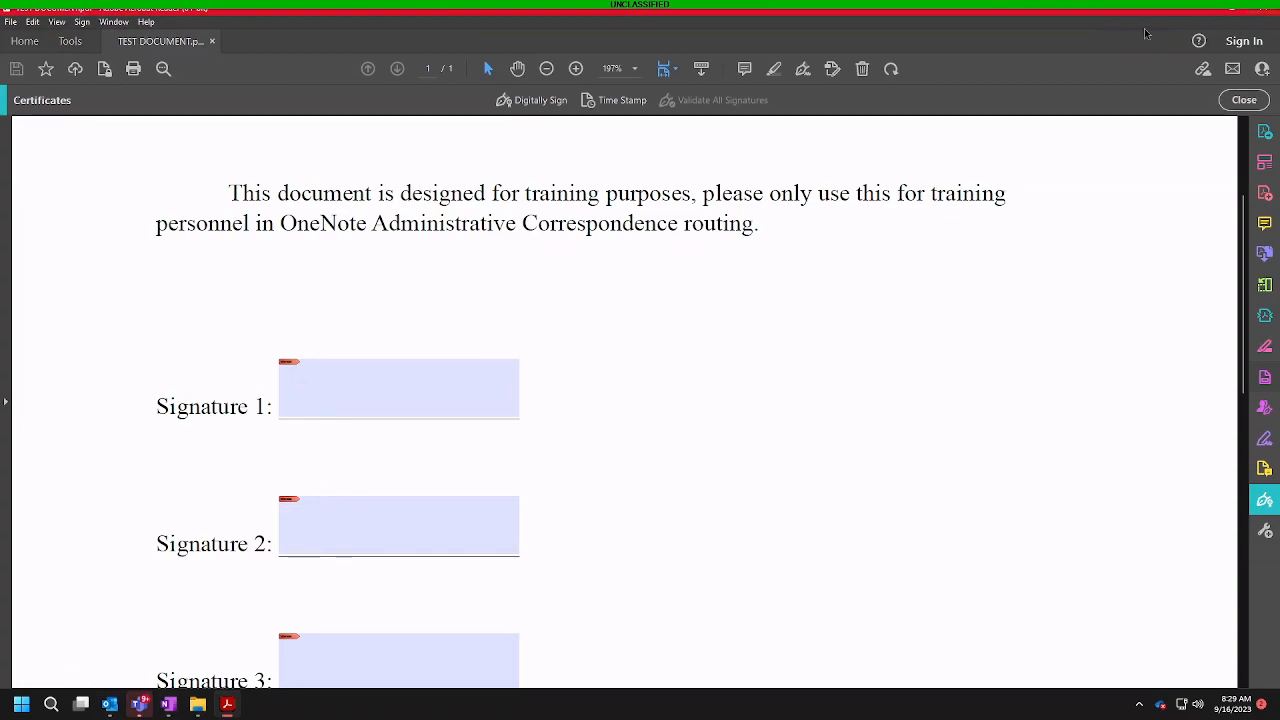
left_click_drag(1124, 18, 1125, 49)
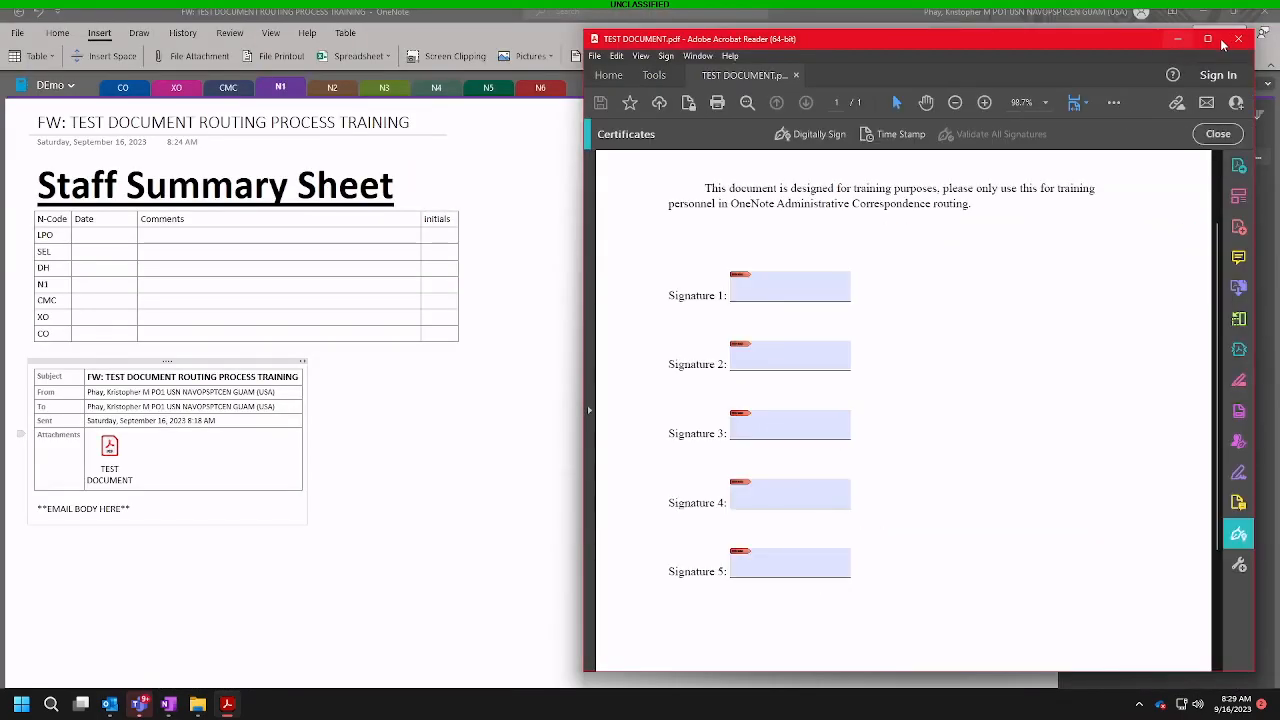
left_click(1238, 40)
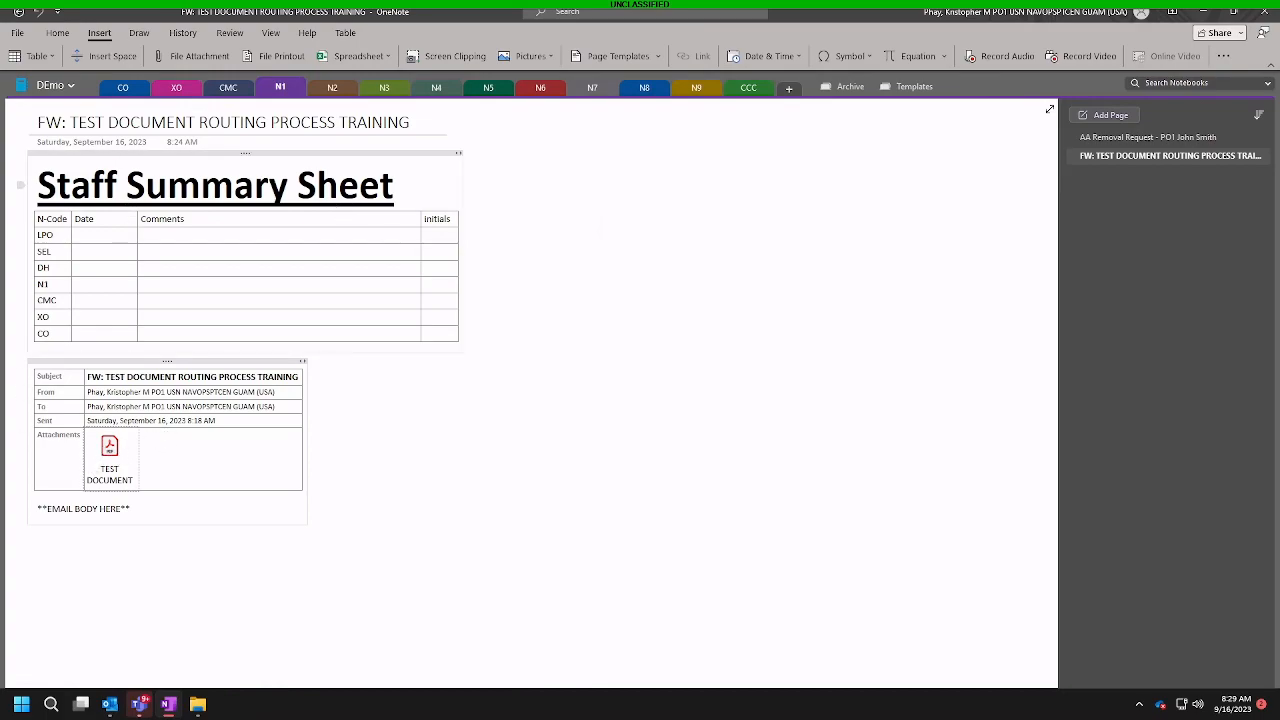
Step: Fill the LPO row with the date 16SEP23, the comment "Signed recommended for approval; Route to CO" and the signer's initials
left_click(102, 236)
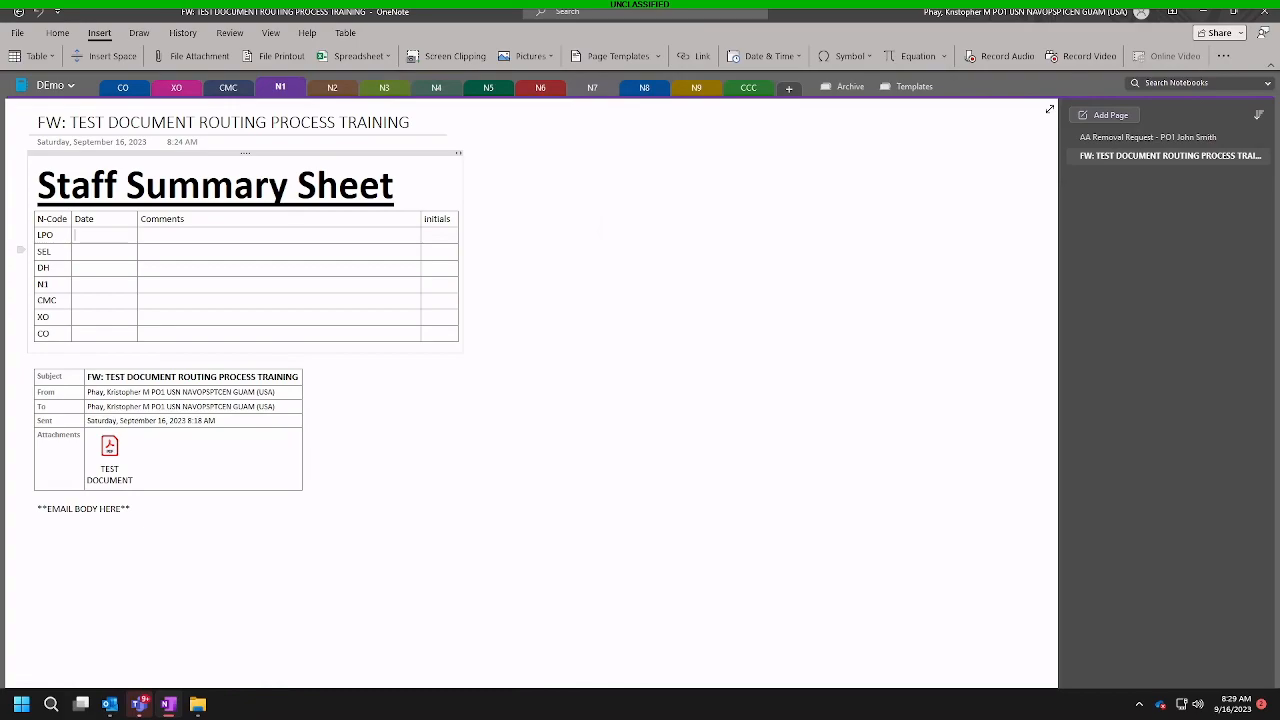
type("16")
type("Signed recommende")
type("d for a")
type("pproval")
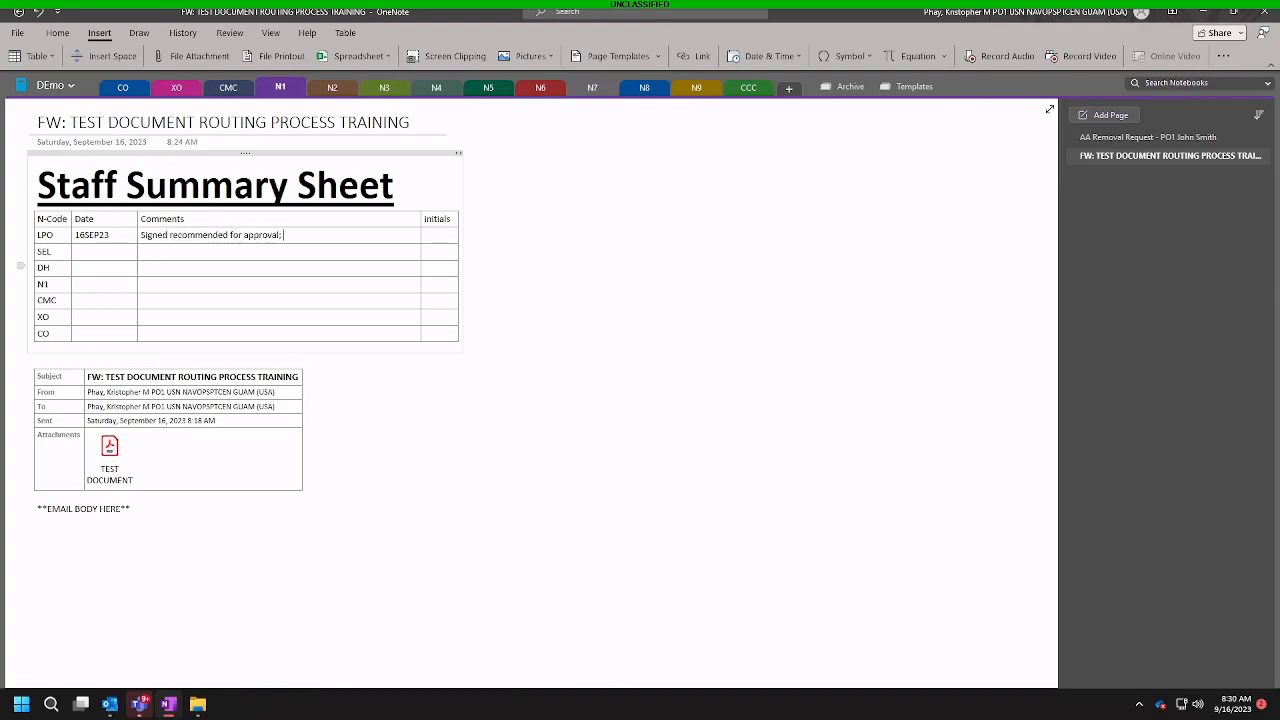
type("; Route to")
type(" CO")
type("kmp")
key("Tab")
key("Tab")
Step: Delete the SEL and DH rows from the Staff Summary Sheet table
left_click(1128, 159)
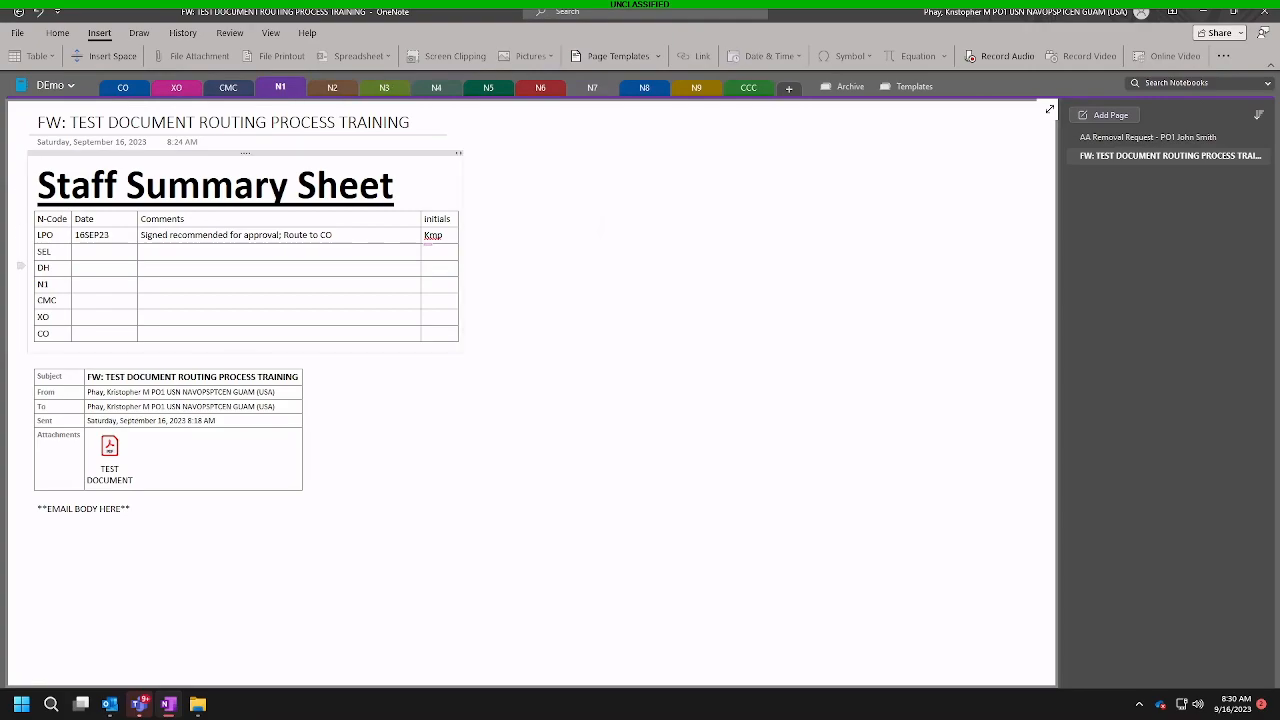
mouse_move(46, 252)
left_mouse_down()
mouse_move(108, 267)
mouse_move(436, 267)
mouse_move(438, 254)
mouse_move(438, 266)
left_mouse_up()
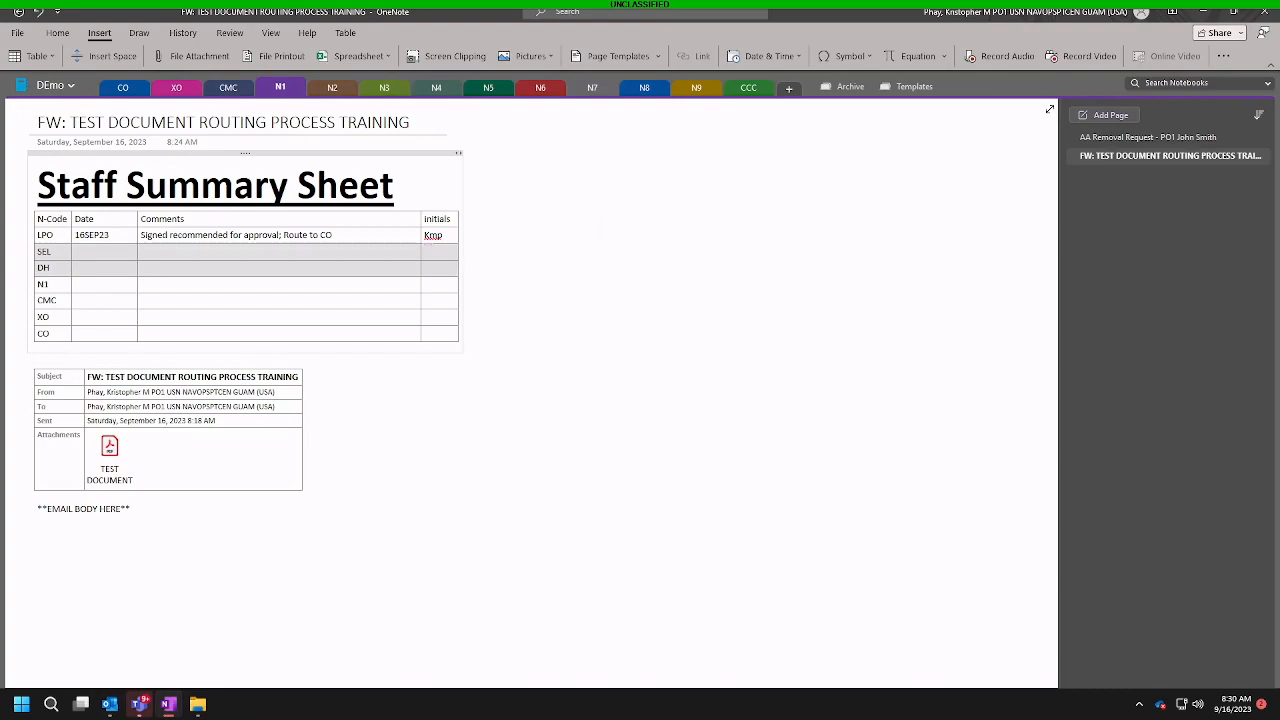
key("Delete")
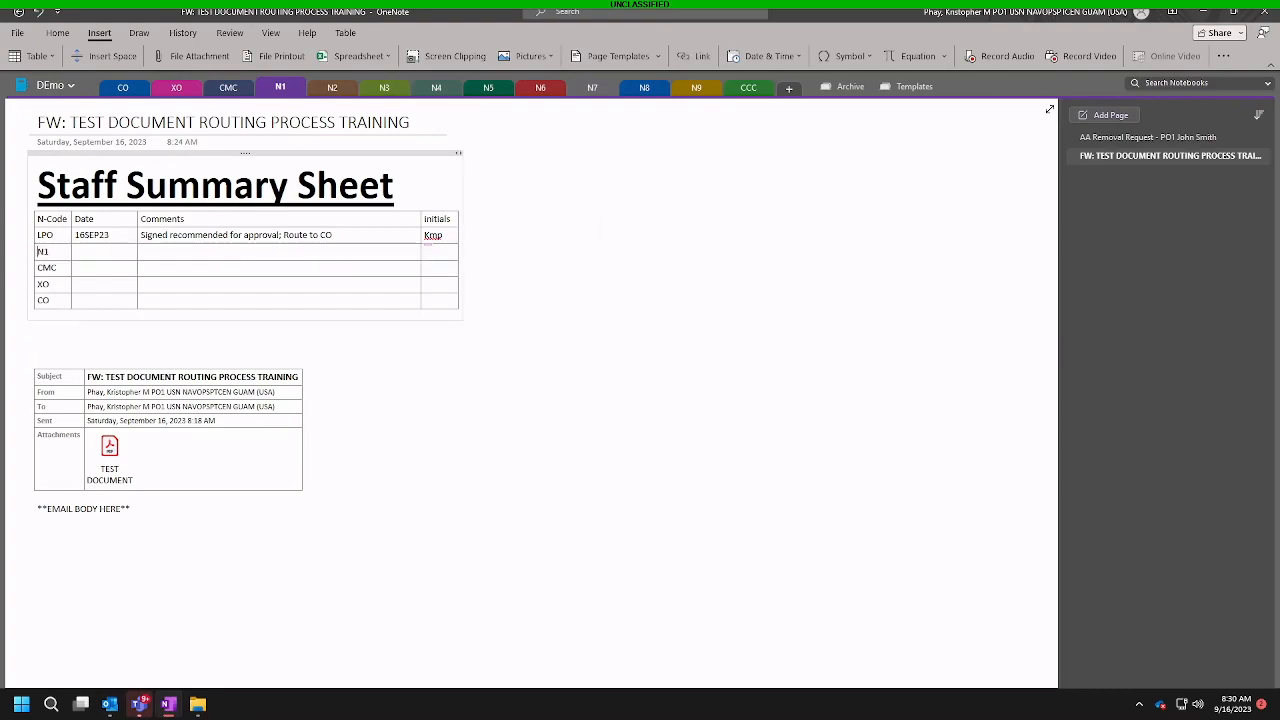
right_click(1126, 157)
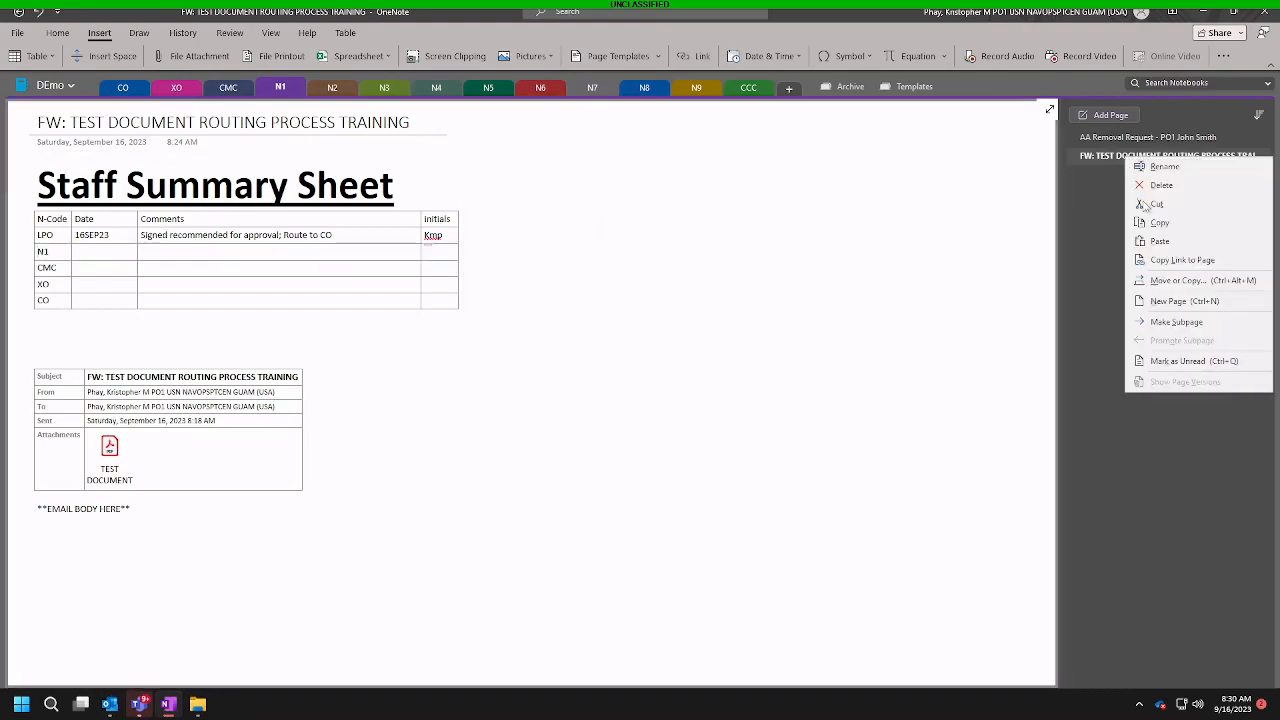
left_click(1190, 280)
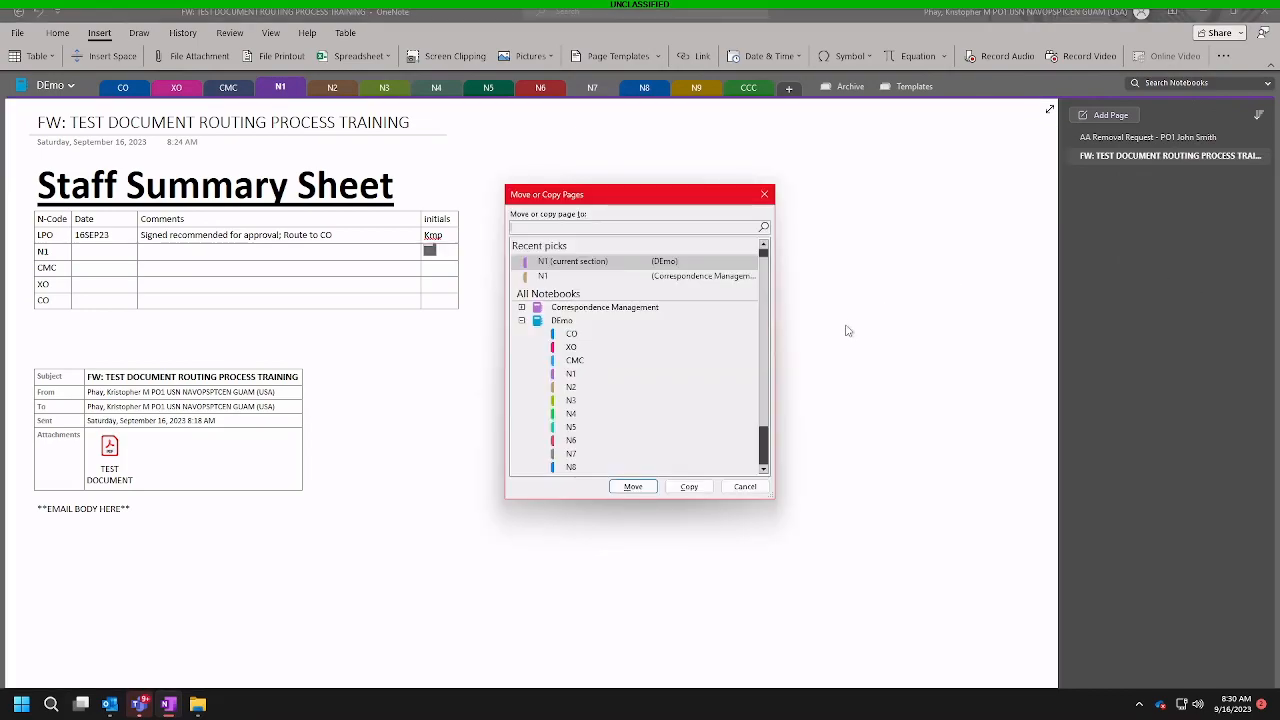
left_click(570, 375)
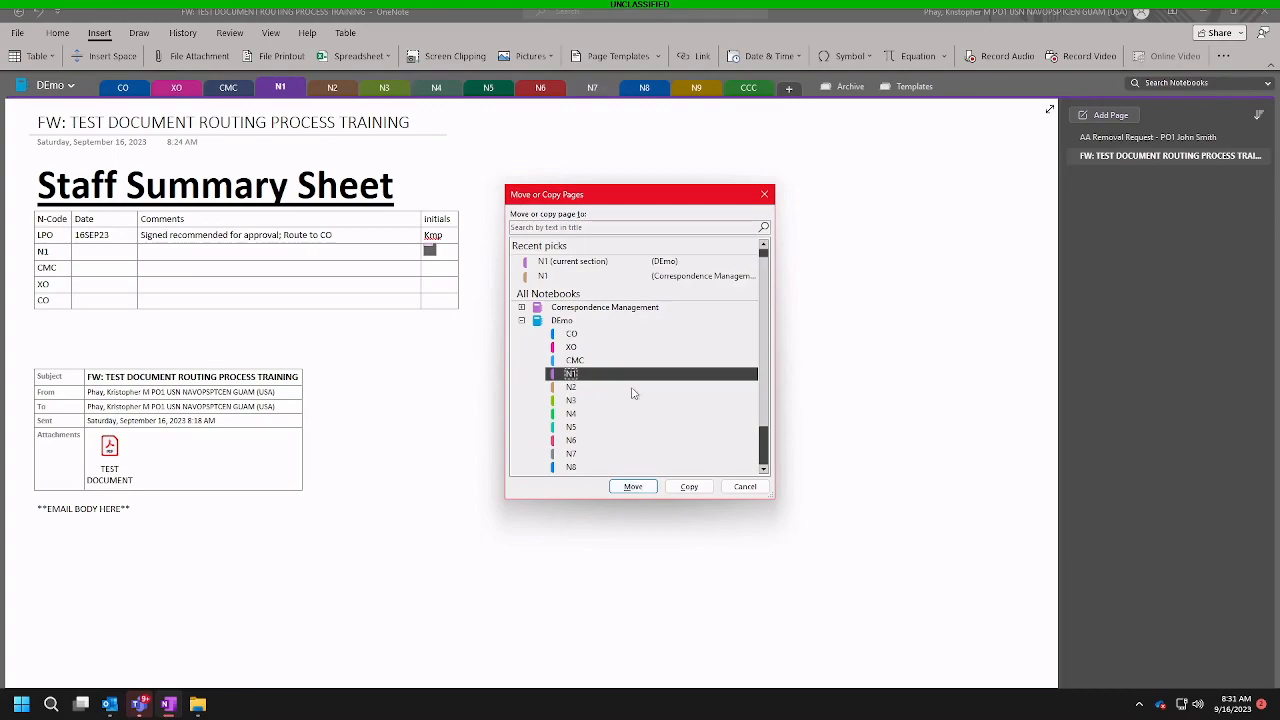
left_click(764, 195)
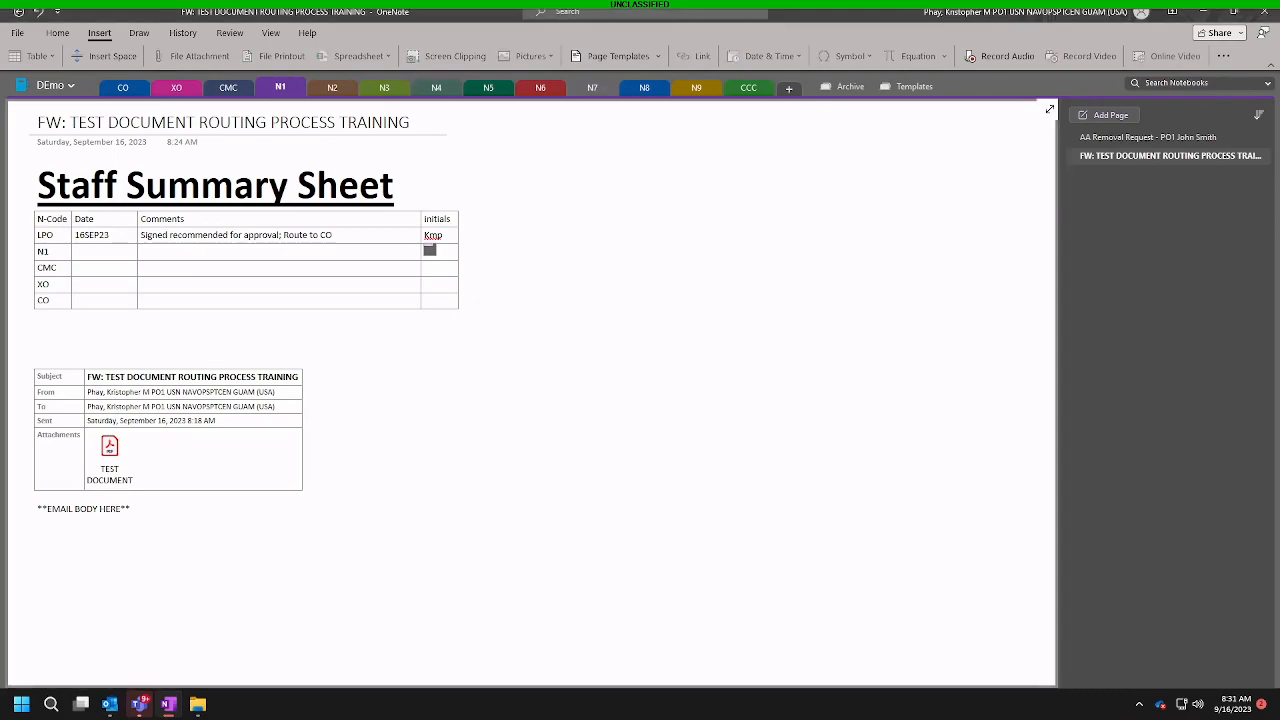
Step: Move the FW: TEST DOCUMENT ROUTING PROCESS TRAINING page to the N4 section of the DEmo notebook
right_click(1118, 164)
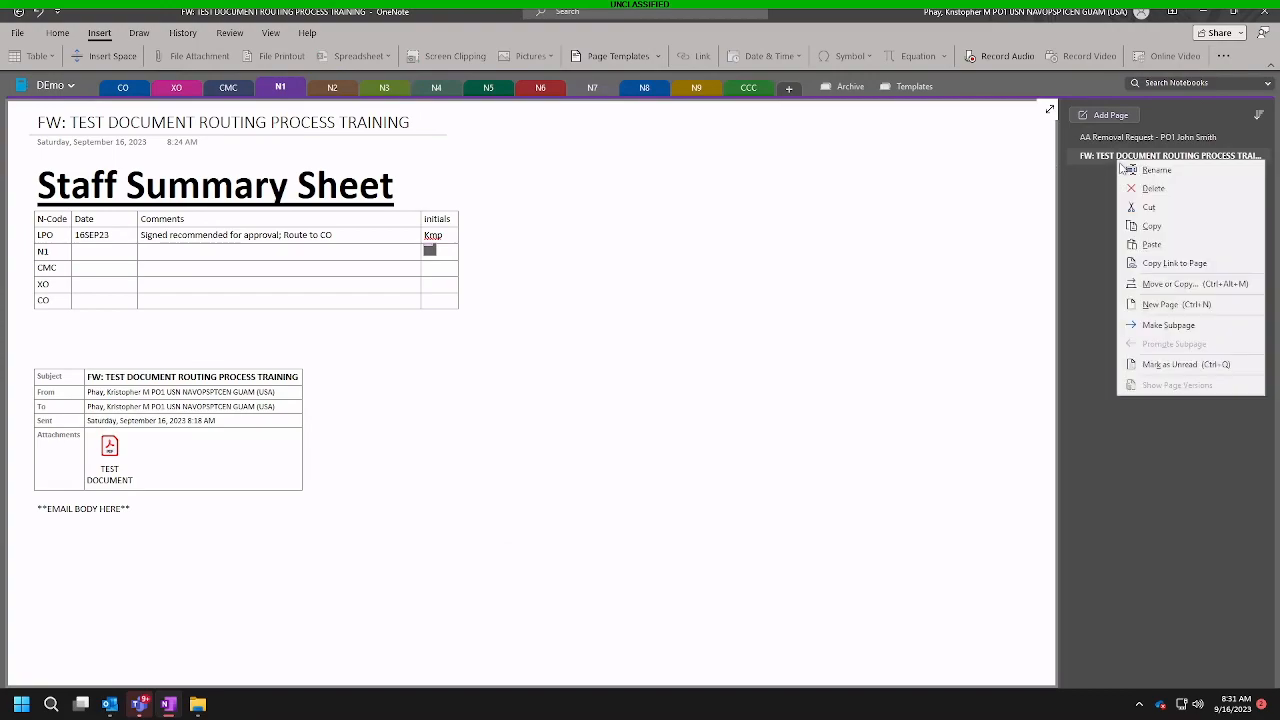
left_click(1175, 285)
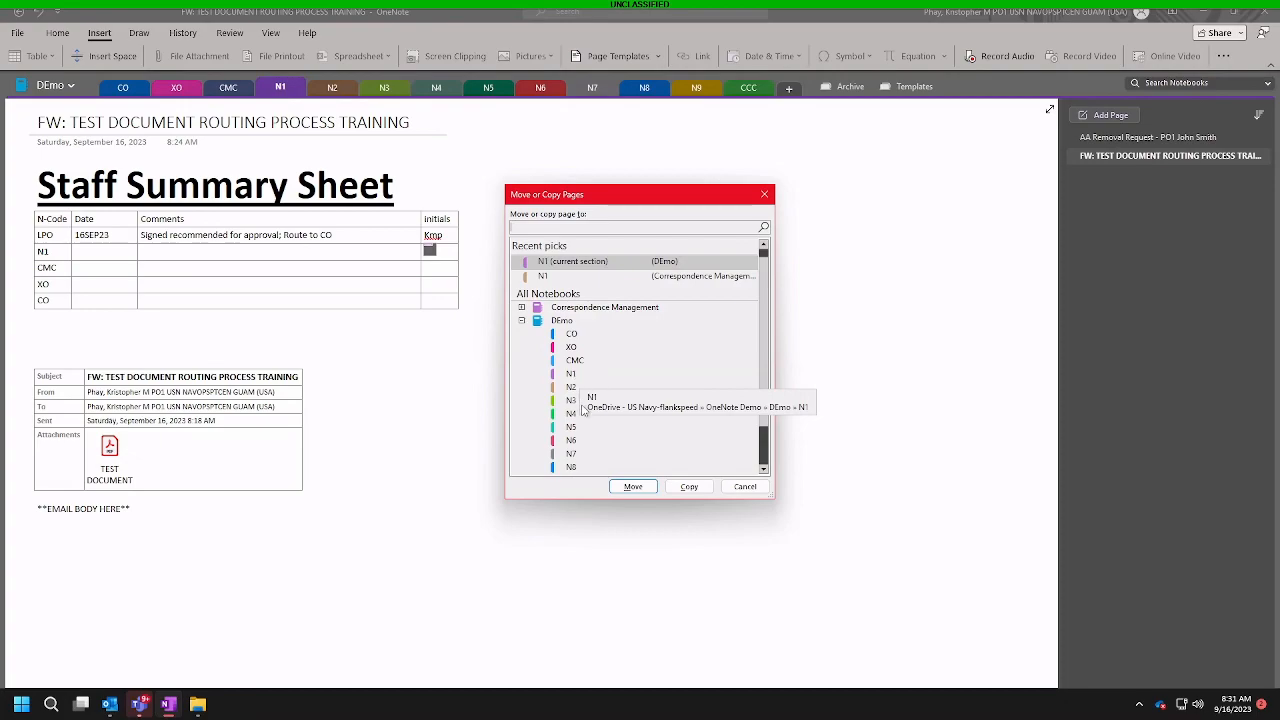
scroll(578, 435, "down", 1)
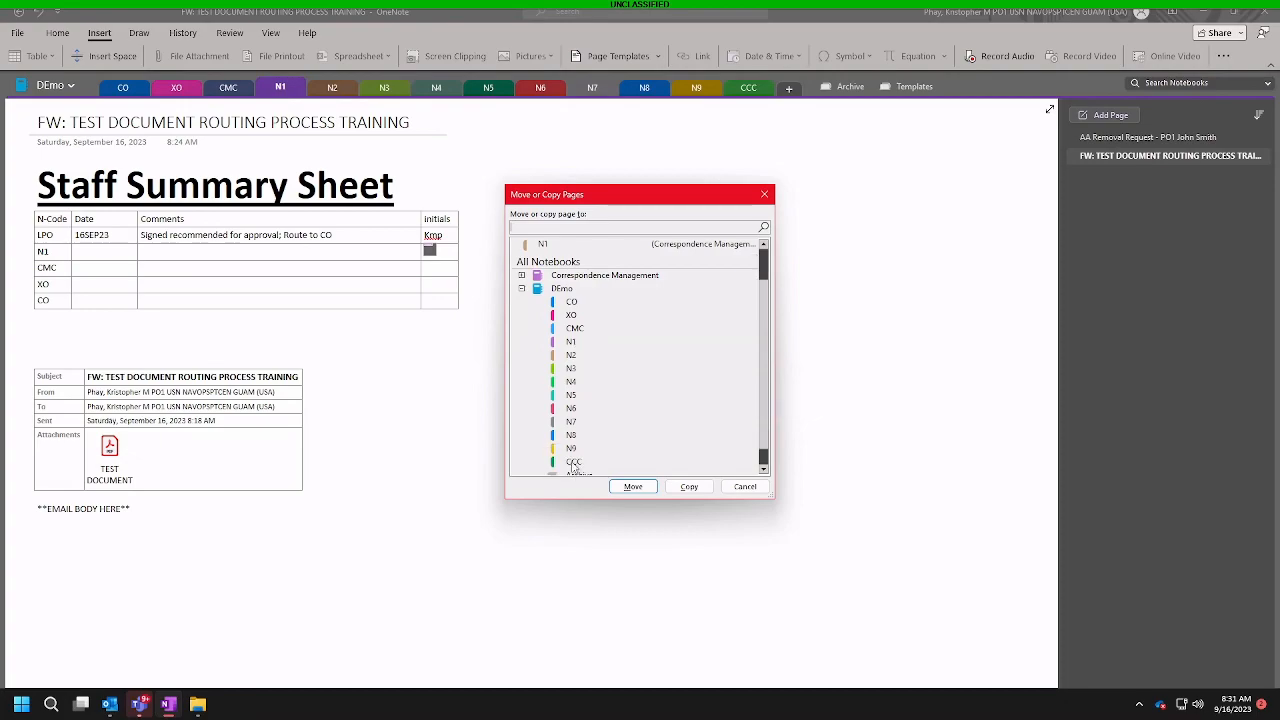
left_click(573, 386)
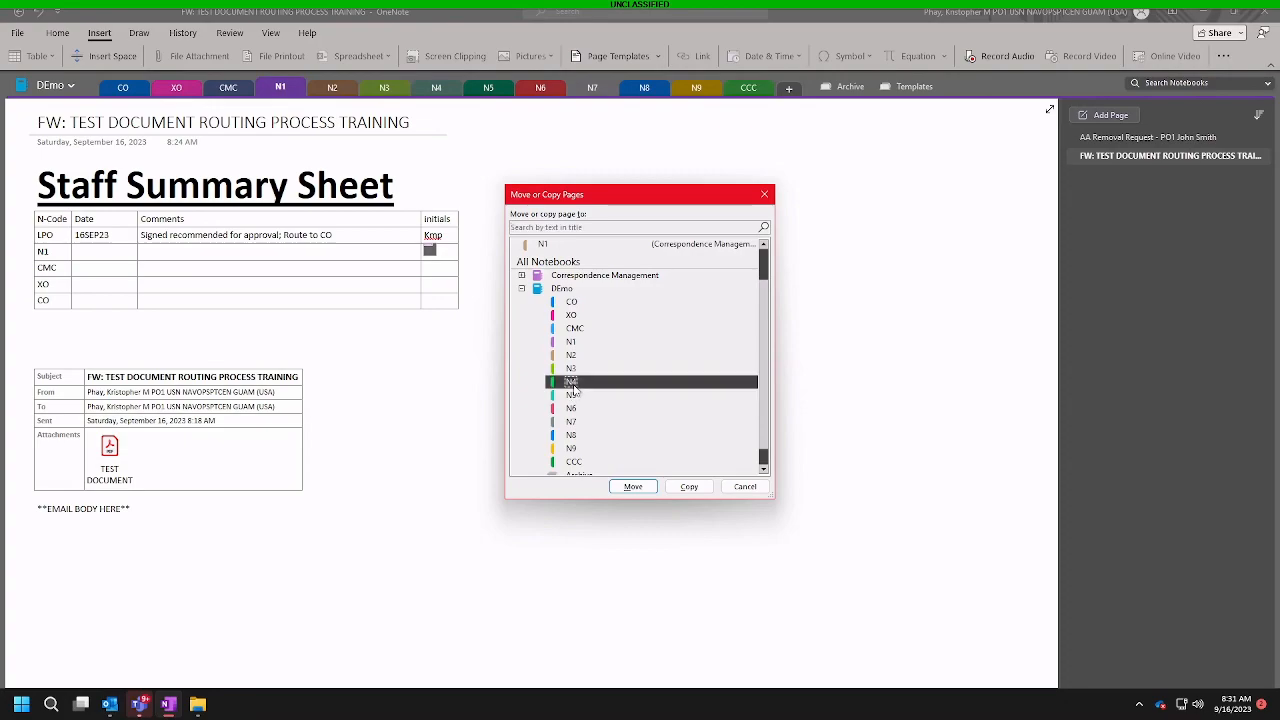
left_click(633, 486)
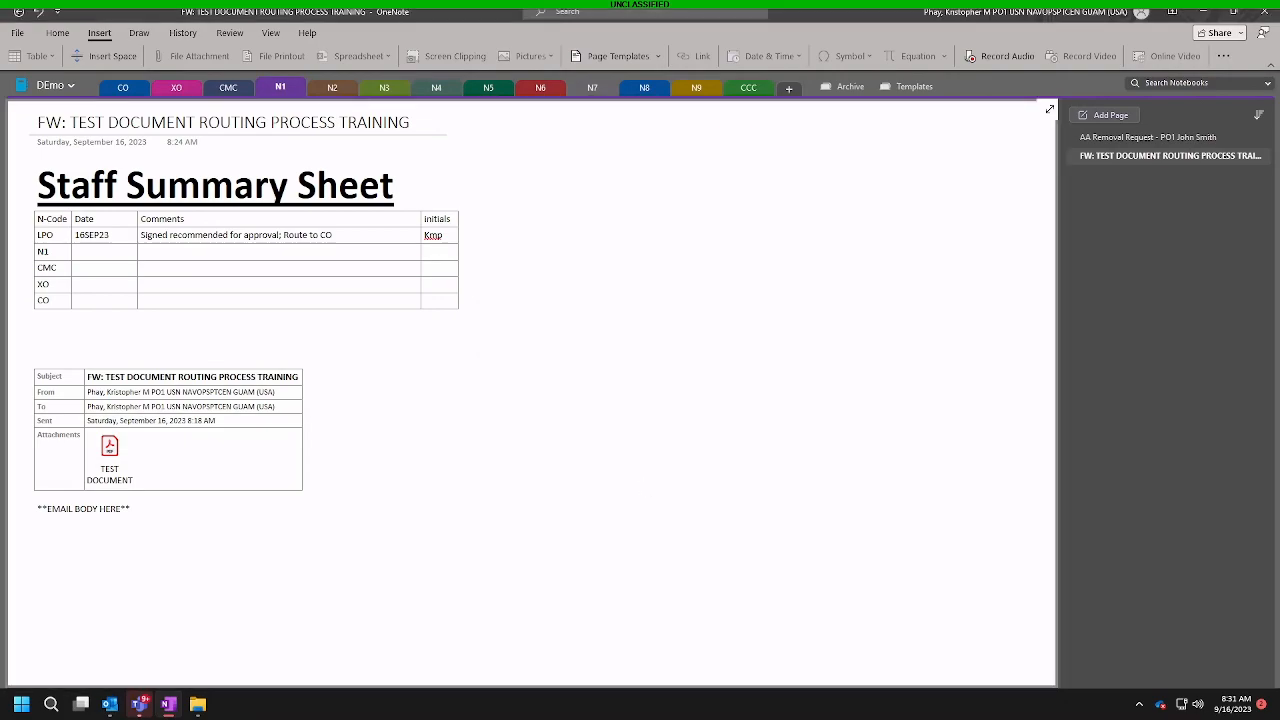
Step: Delete the untitled page from the N4 section
left_click(437, 88)
left_click(1189, 157)
right_click(1114, 140)
left_click(1148, 171)
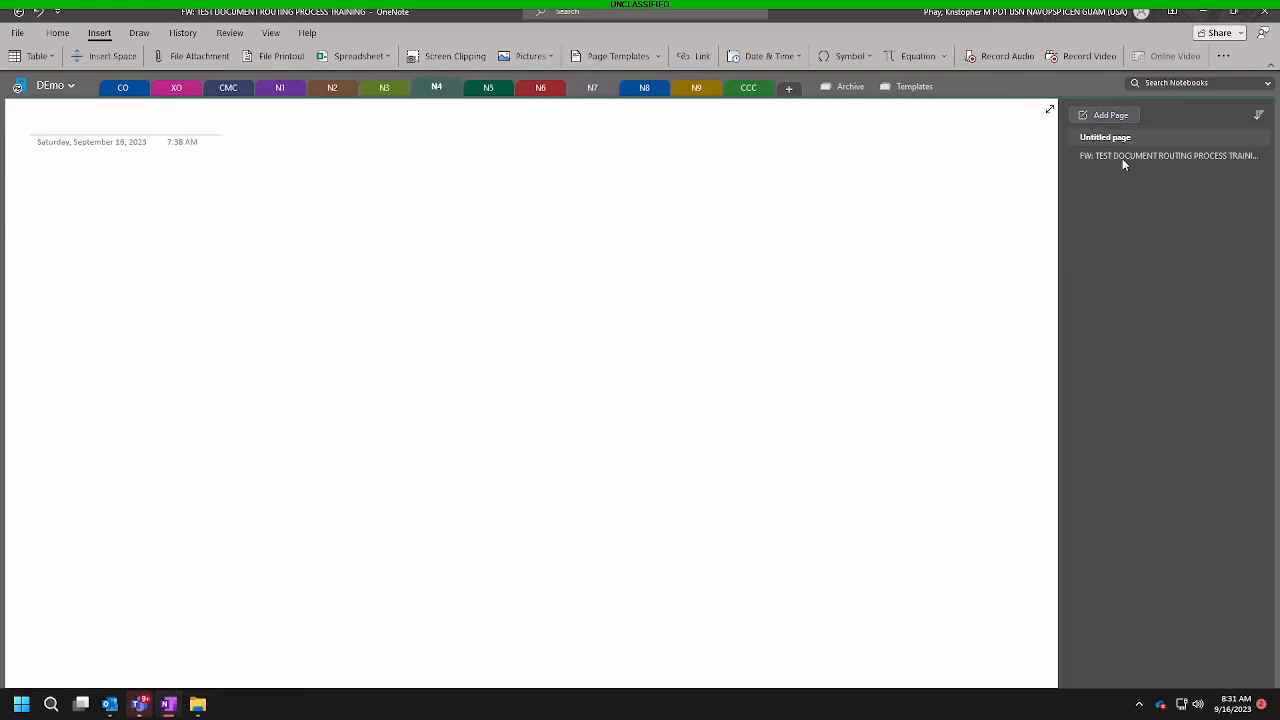
Step: Copy the routing page from N4 to DEmo's N1 section, and replace "FW:" in the N4 page's title with "[COPIED]"
right_click(1100, 143)
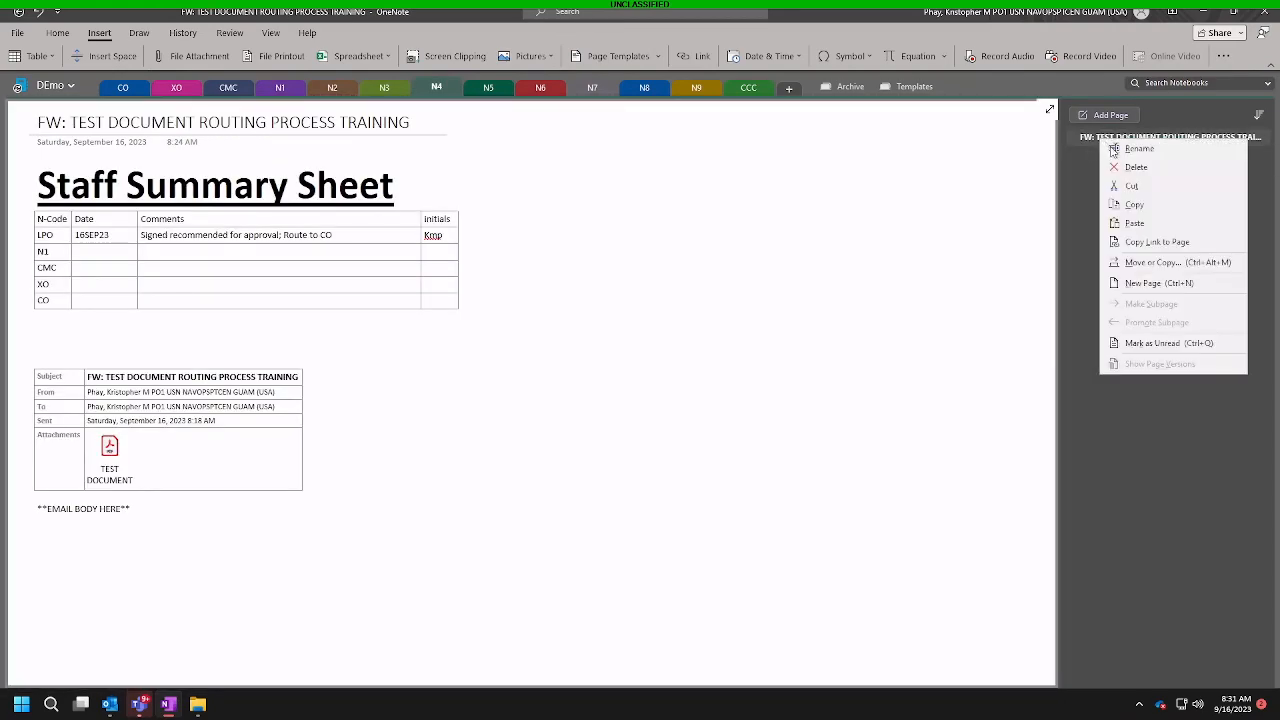
left_click(1162, 264)
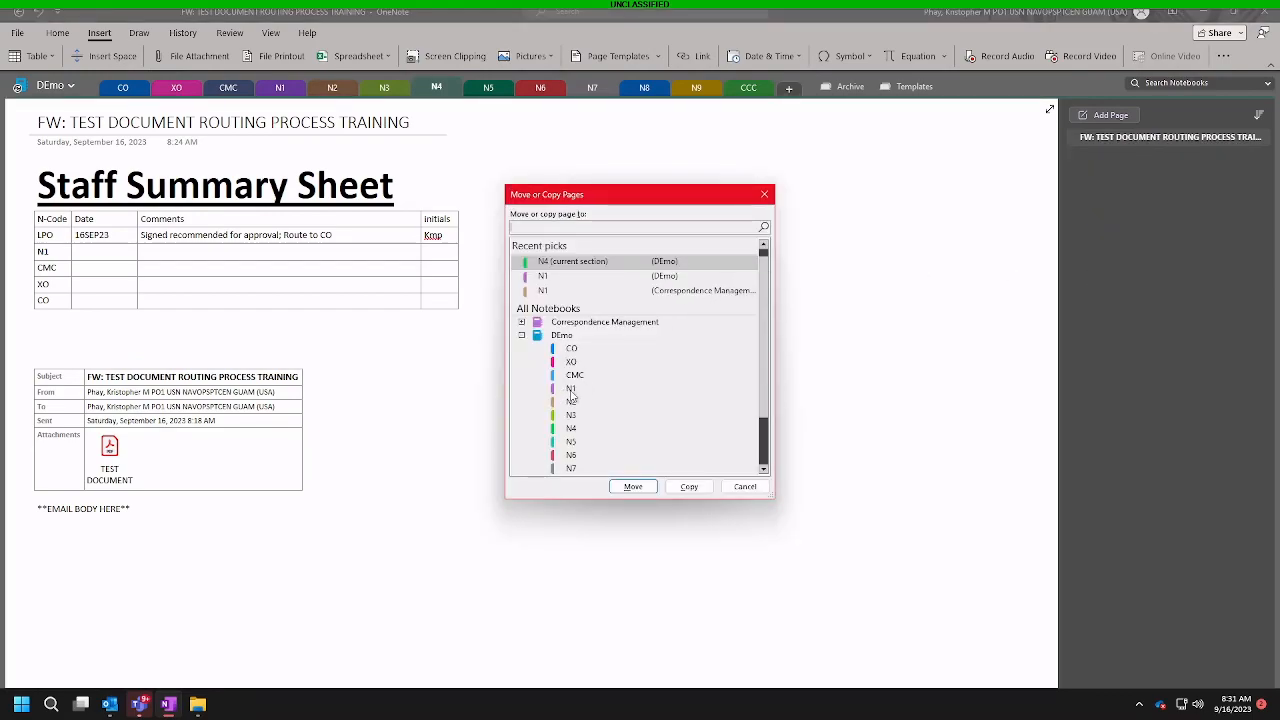
left_click(571, 389)
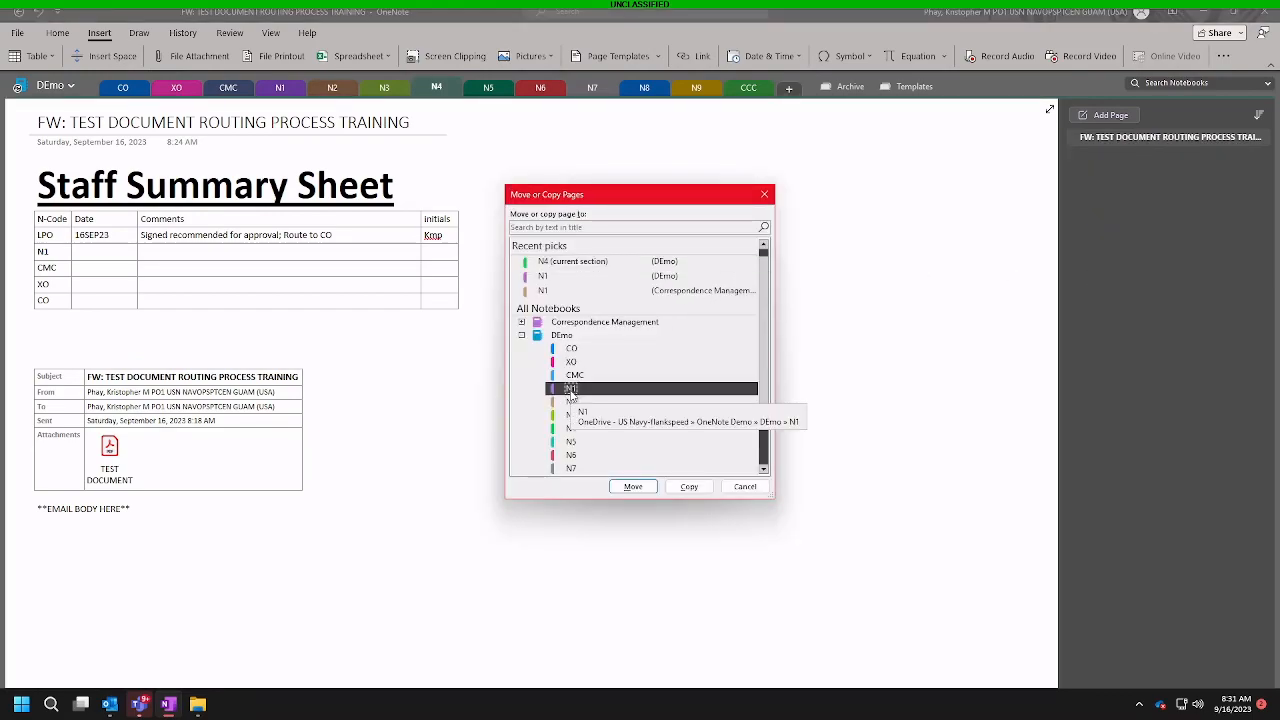
left_click(690, 488)
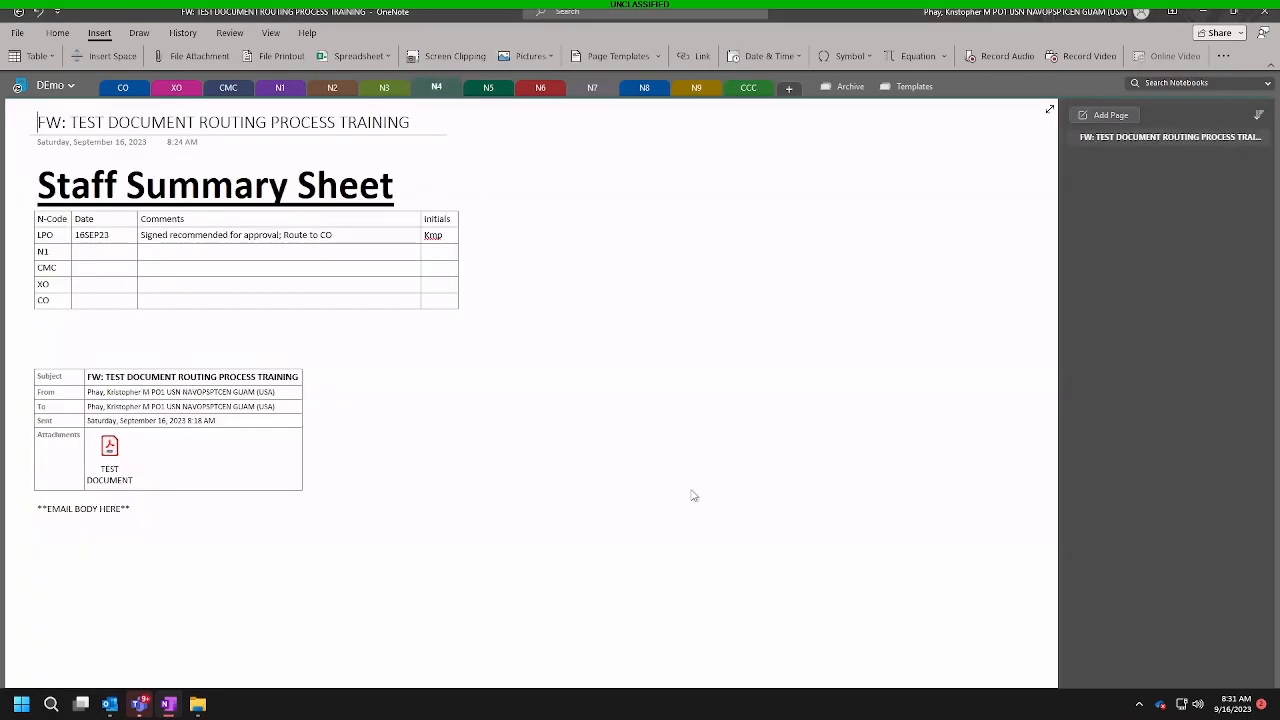
double_click(38, 122)
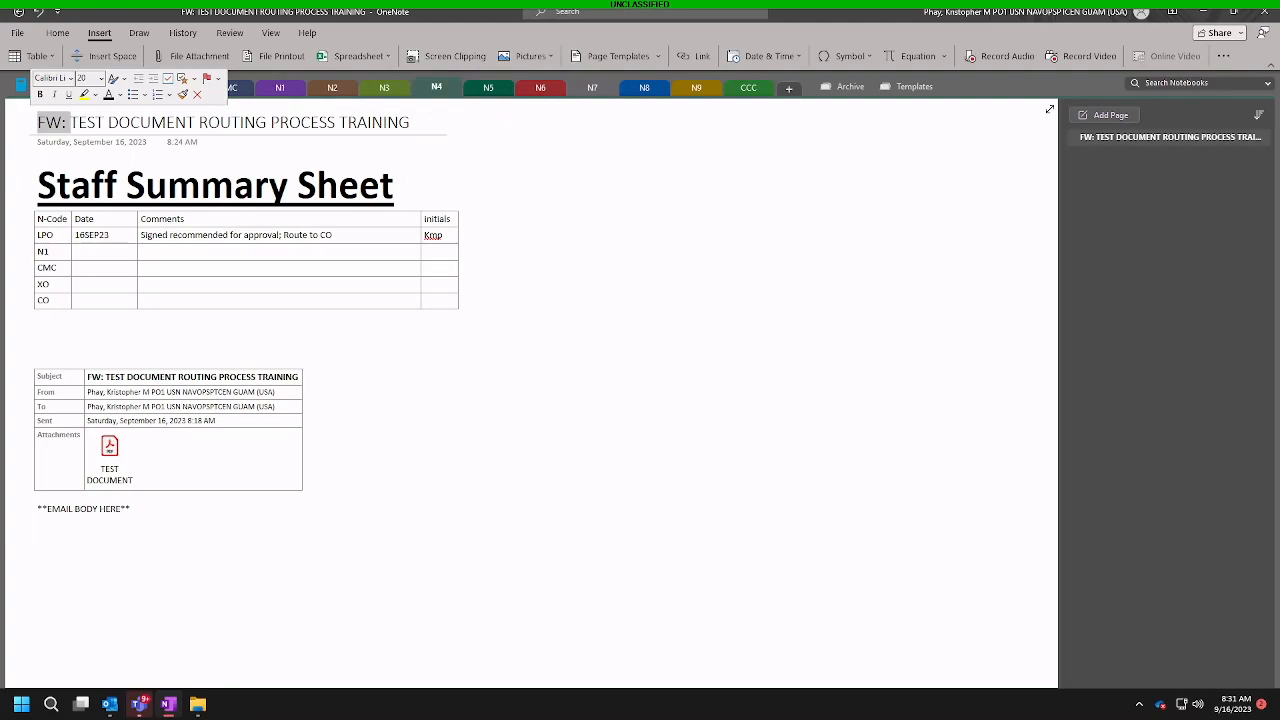
type("[COPIED]")
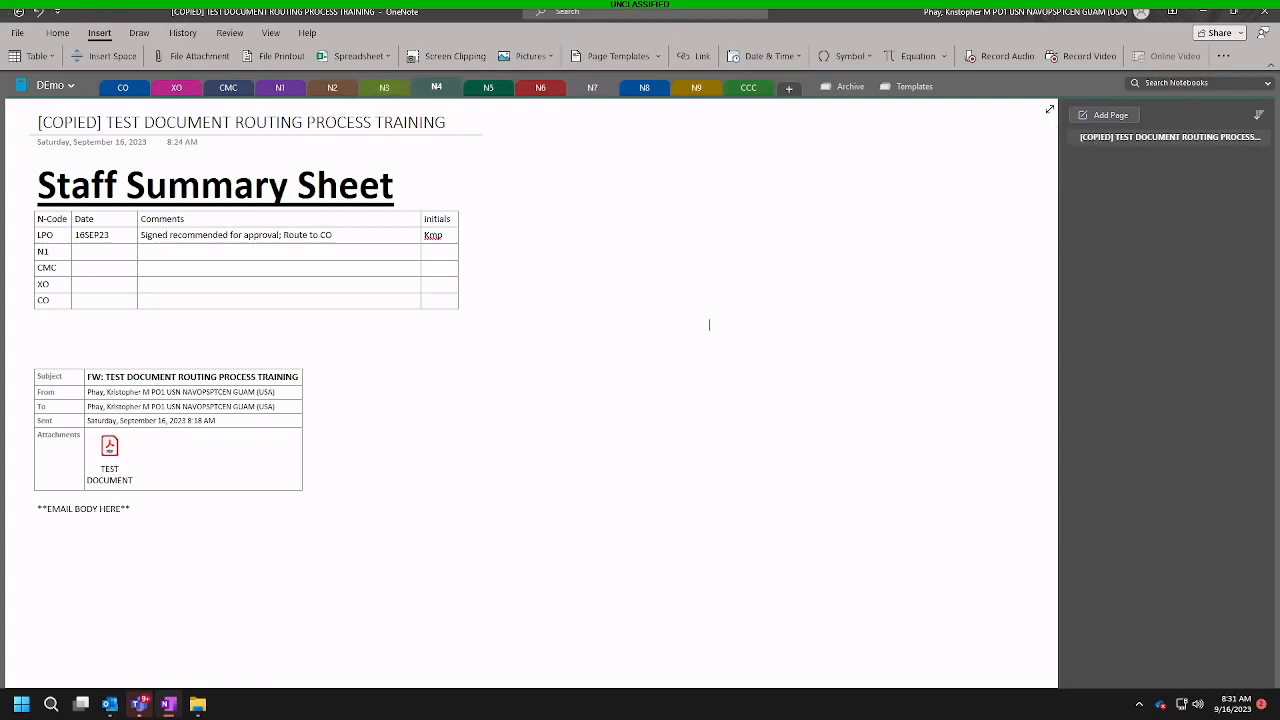
Step: Delete the AA Removal Request page from the N1 section
left_click(280, 87)
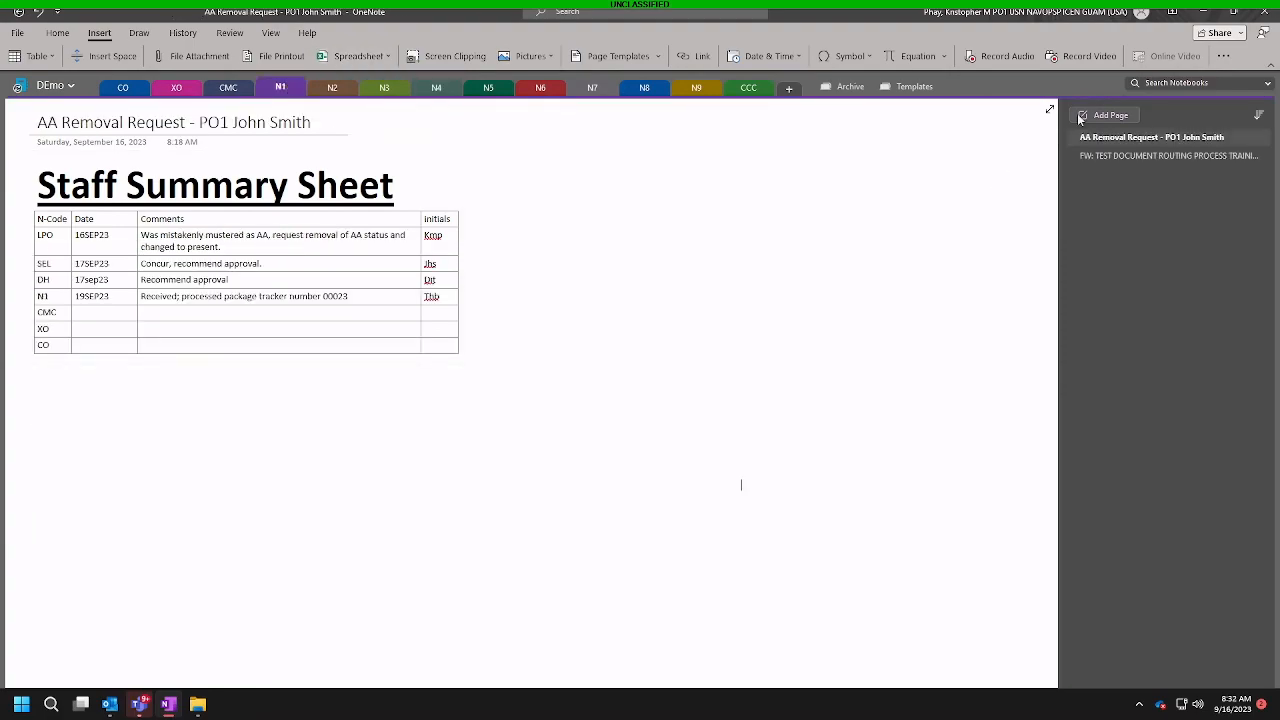
right_click(1160, 142)
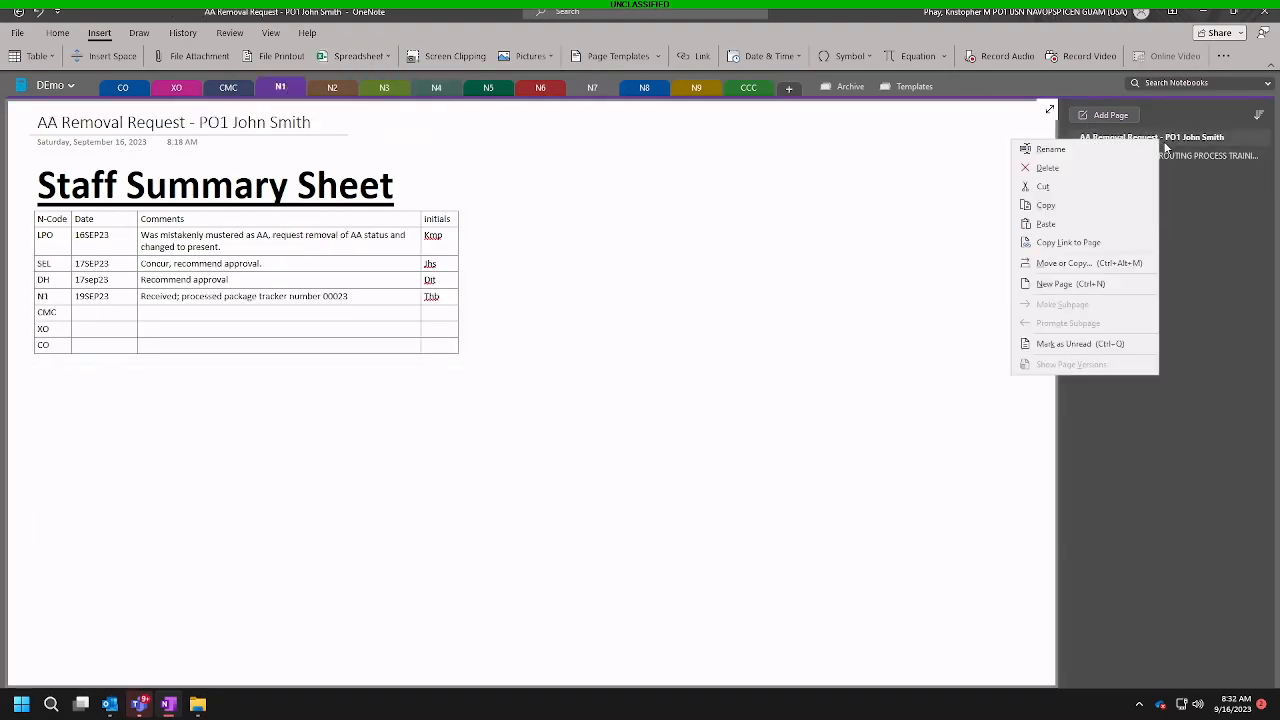
left_click(1047, 168)
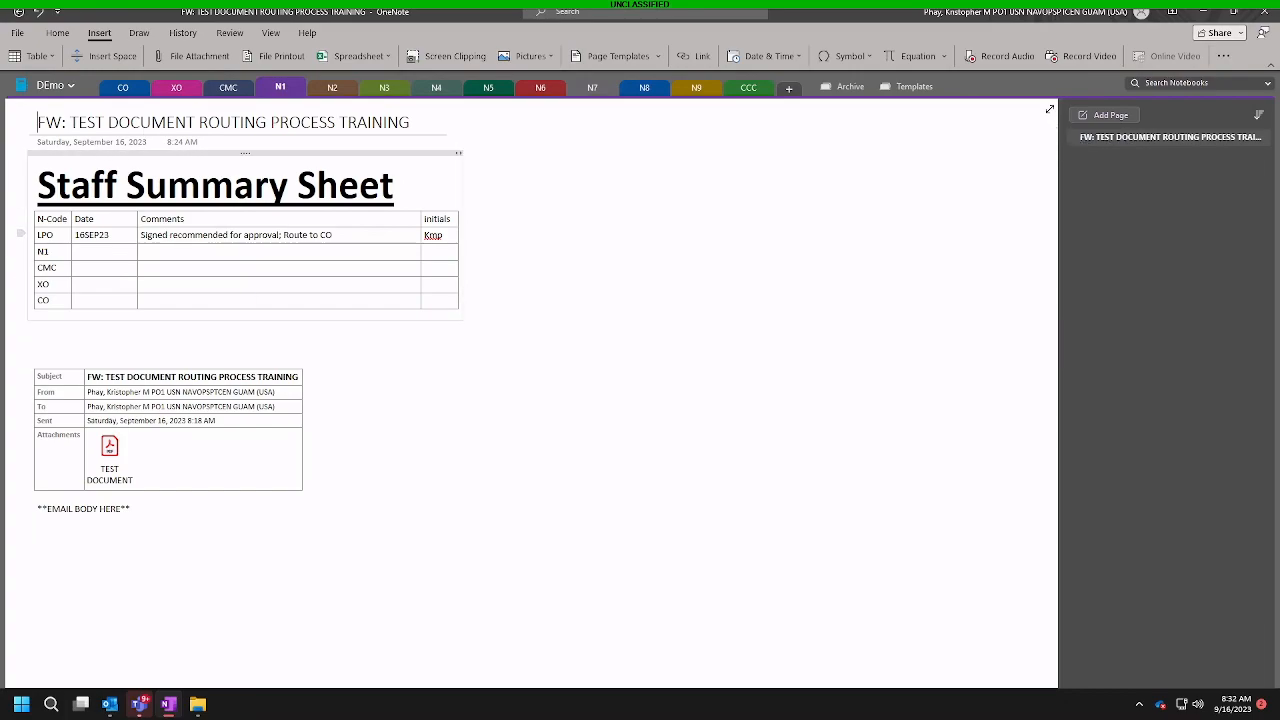
Step: Open the attached TEST DOCUMENT PDF from the N1 page and start adding a new signature with Fill & Sign
left_click(110, 446)
double_click(110, 446)
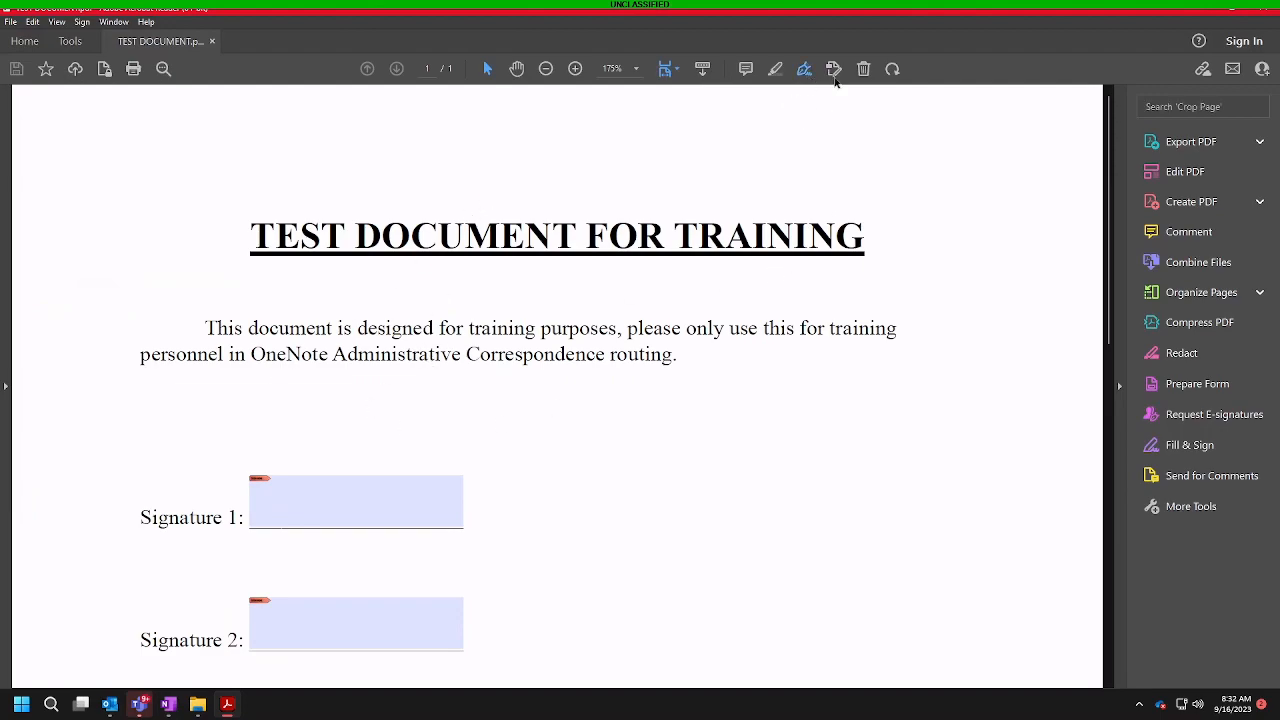
left_click(800, 72)
left_click(598, 100)
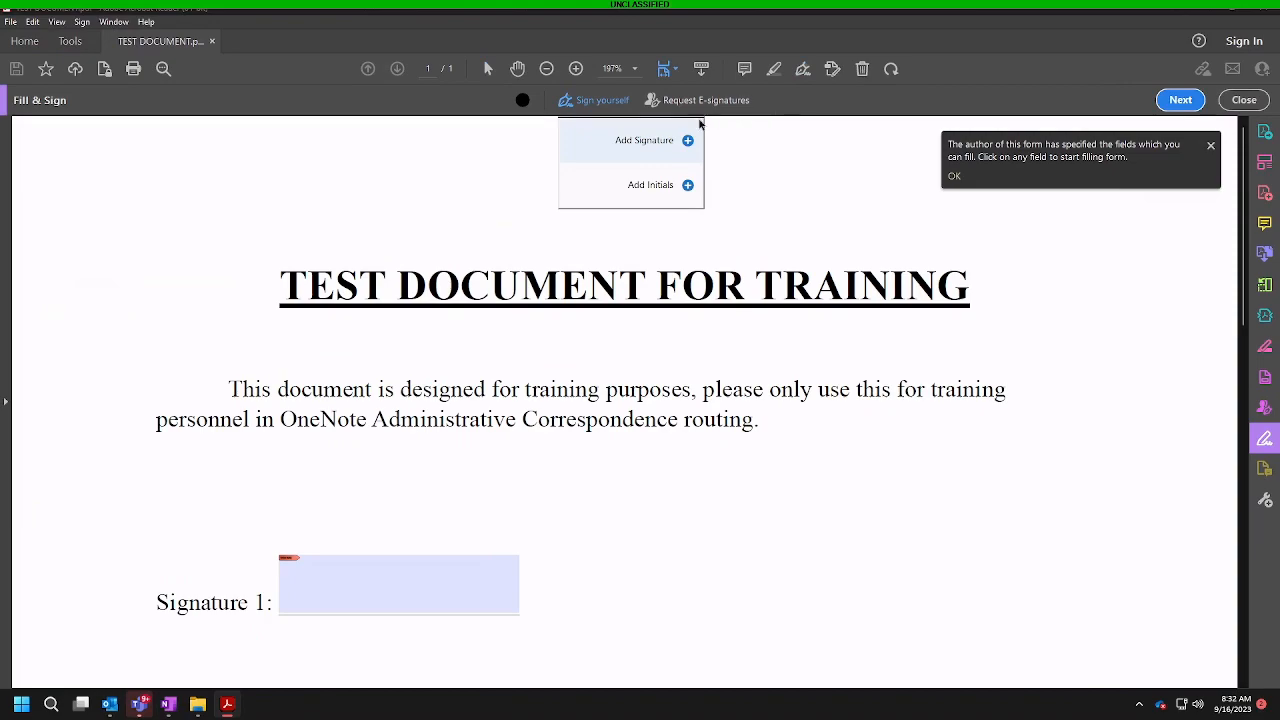
left_click(625, 137)
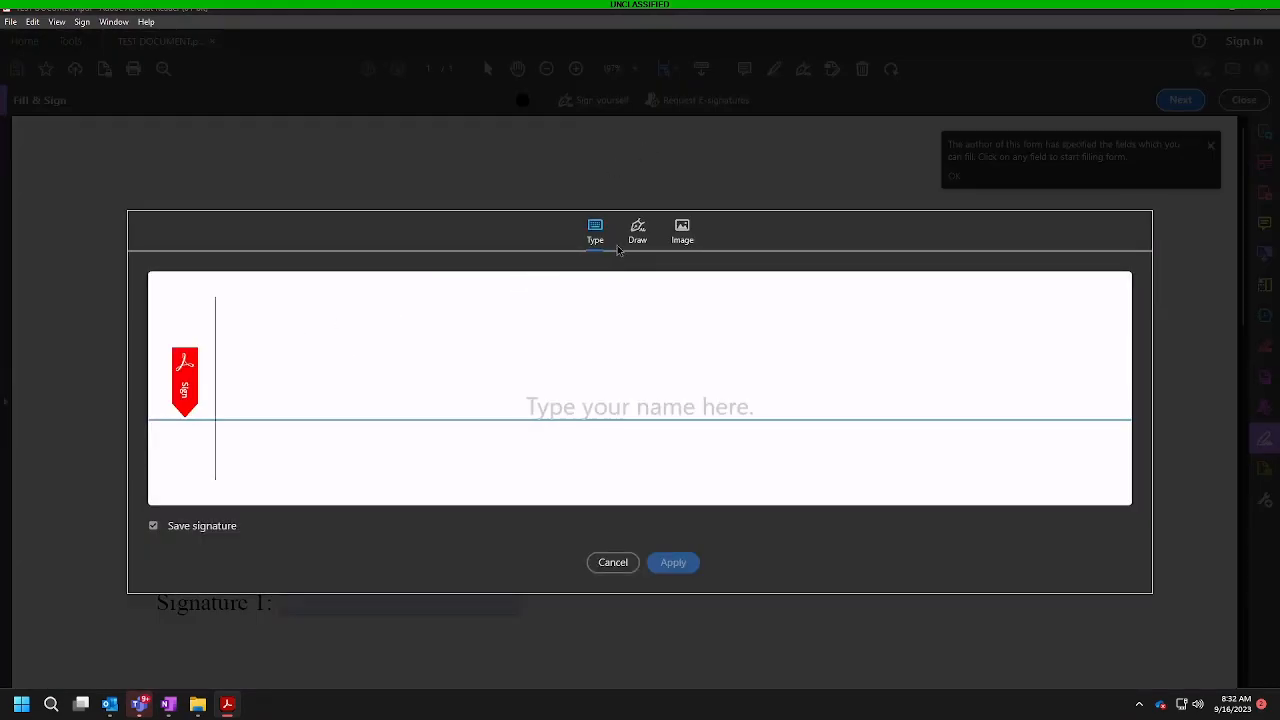
Step: Draw a freehand signature, apply it and place it on the Signature 1 line
left_click(638, 236)
left_click_drag(241, 360, 233, 410)
left_click_drag(355, 318, 310, 405)
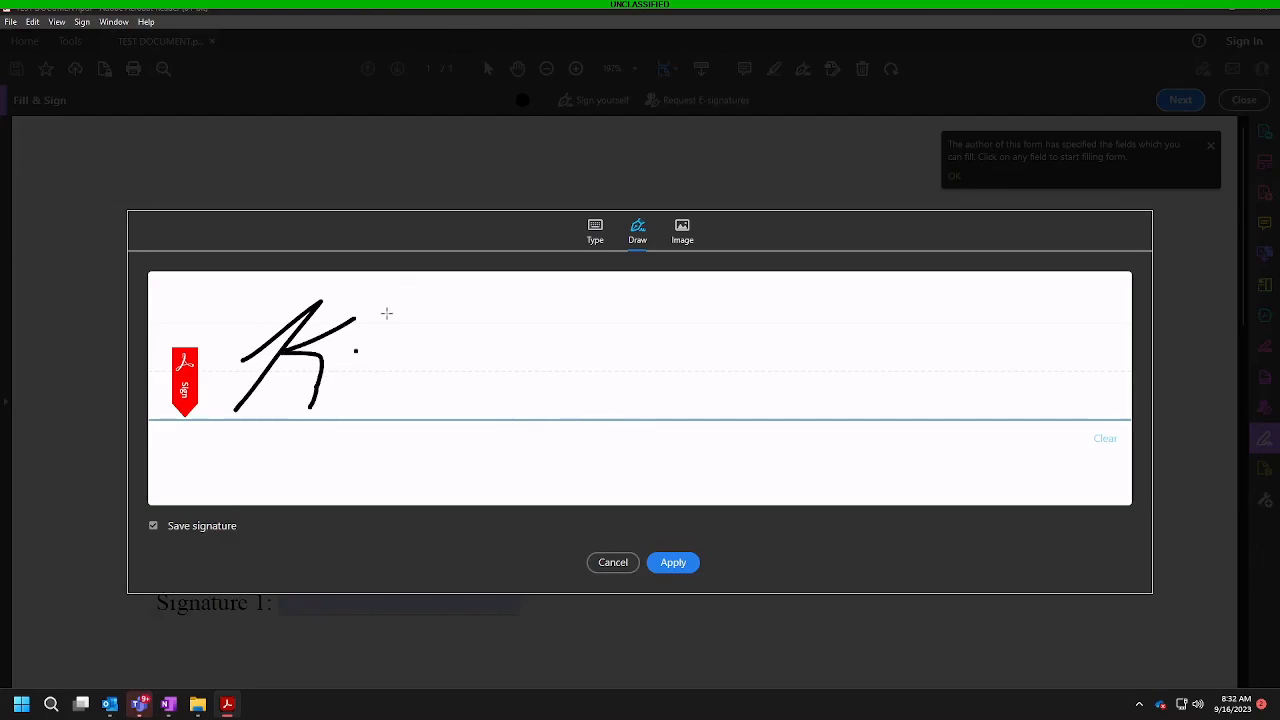
left_click_drag(403, 289, 330, 423)
mouse_move(394, 394)
left_mouse_down()
mouse_move(417, 401)
mouse_move(471, 314)
mouse_move(455, 344)
mouse_move(503, 342)
mouse_move(469, 477)
mouse_move(268, 481)
left_mouse_up()
left_click_drag(227, 300, 551, 432)
left_click(663, 558)
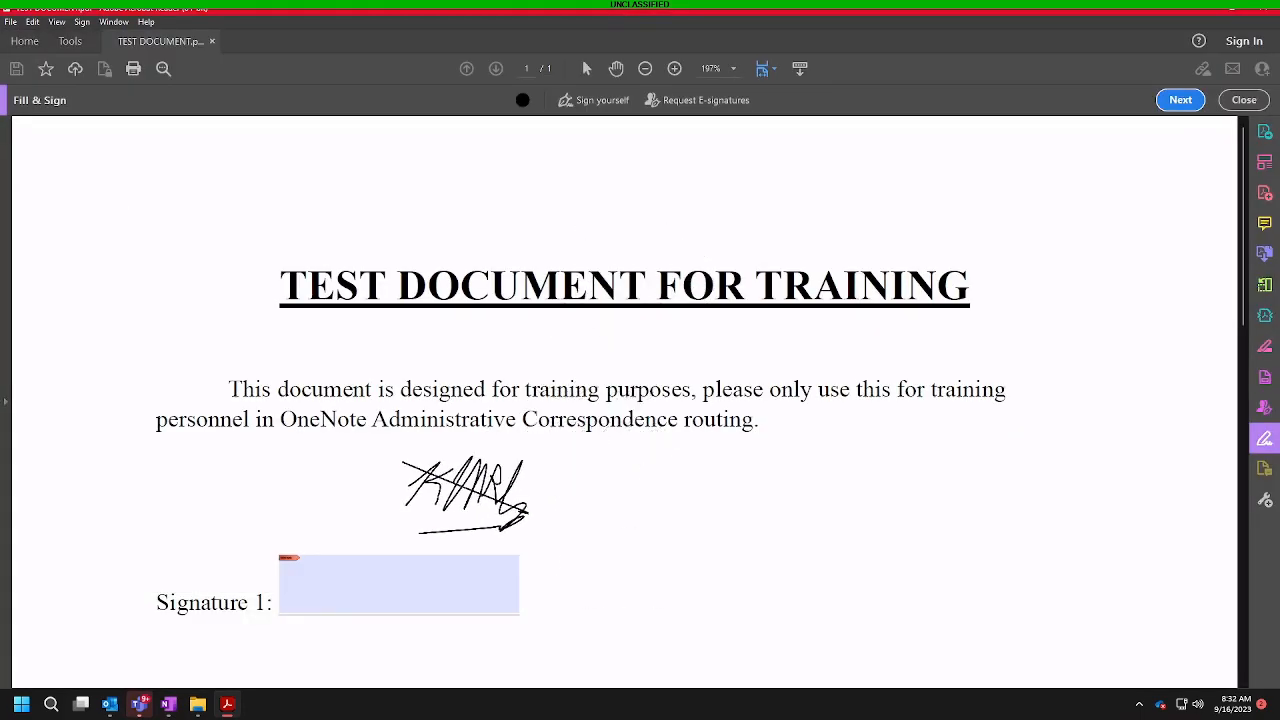
left_click(284, 524)
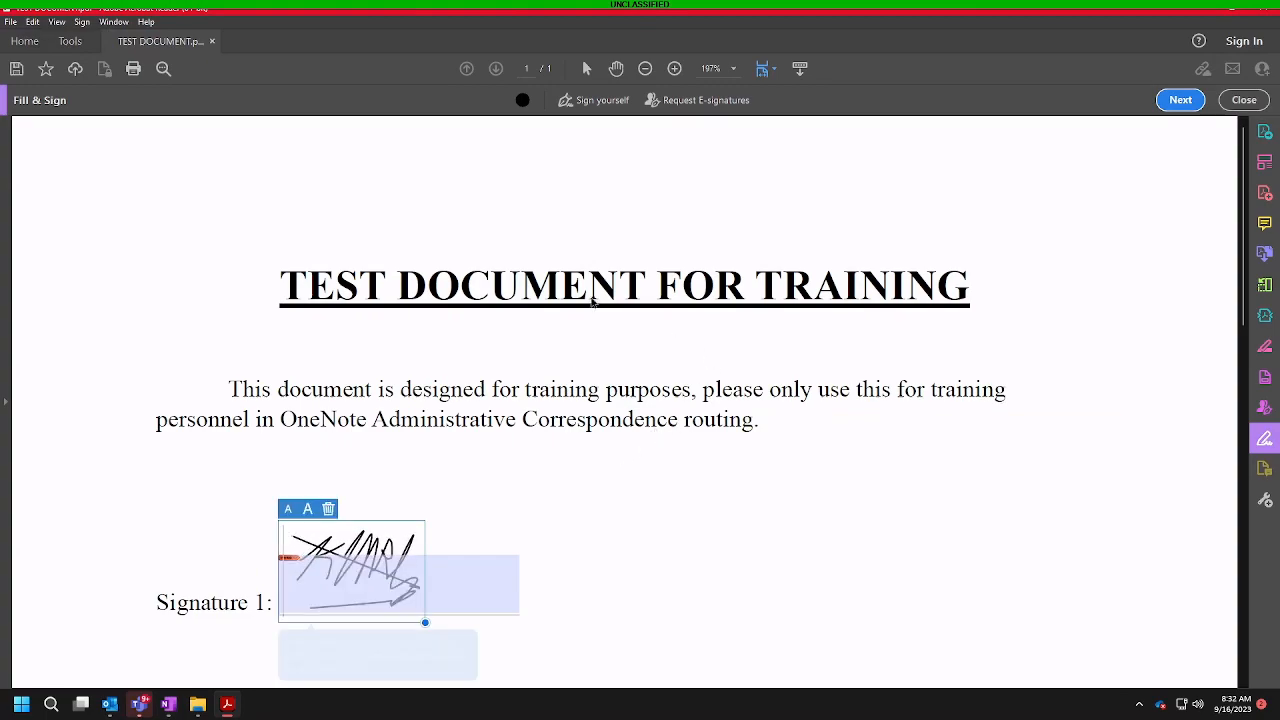
Step: Save the signed PDF as TEST DOCUMENT in its recent folder, replacing the existing file
left_click(16, 68)
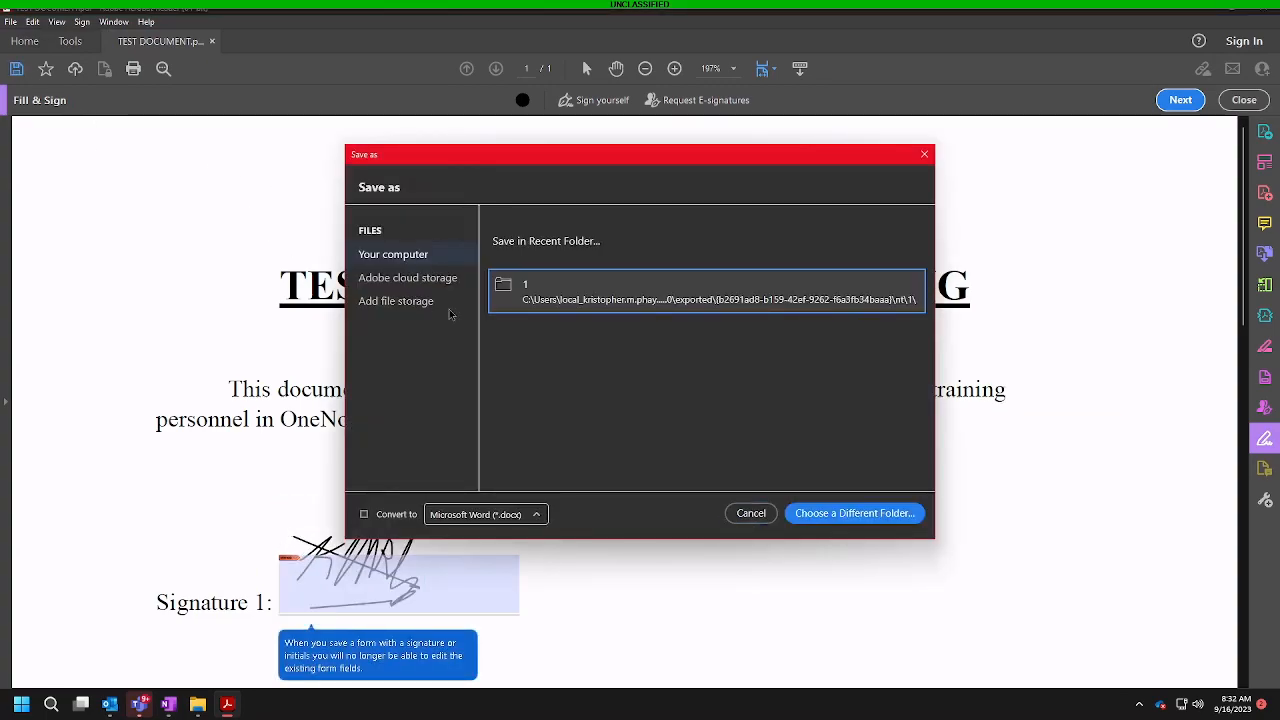
left_click(714, 300)
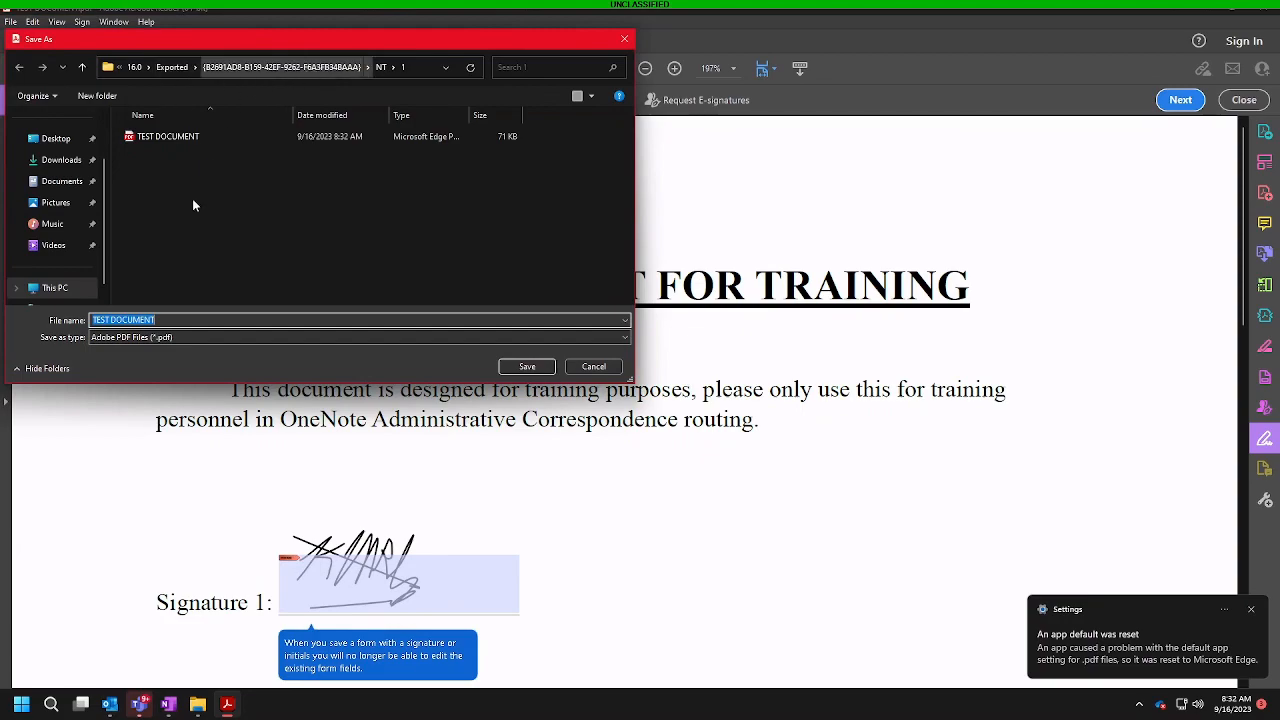
left_click(530, 366)
left_click(672, 351)
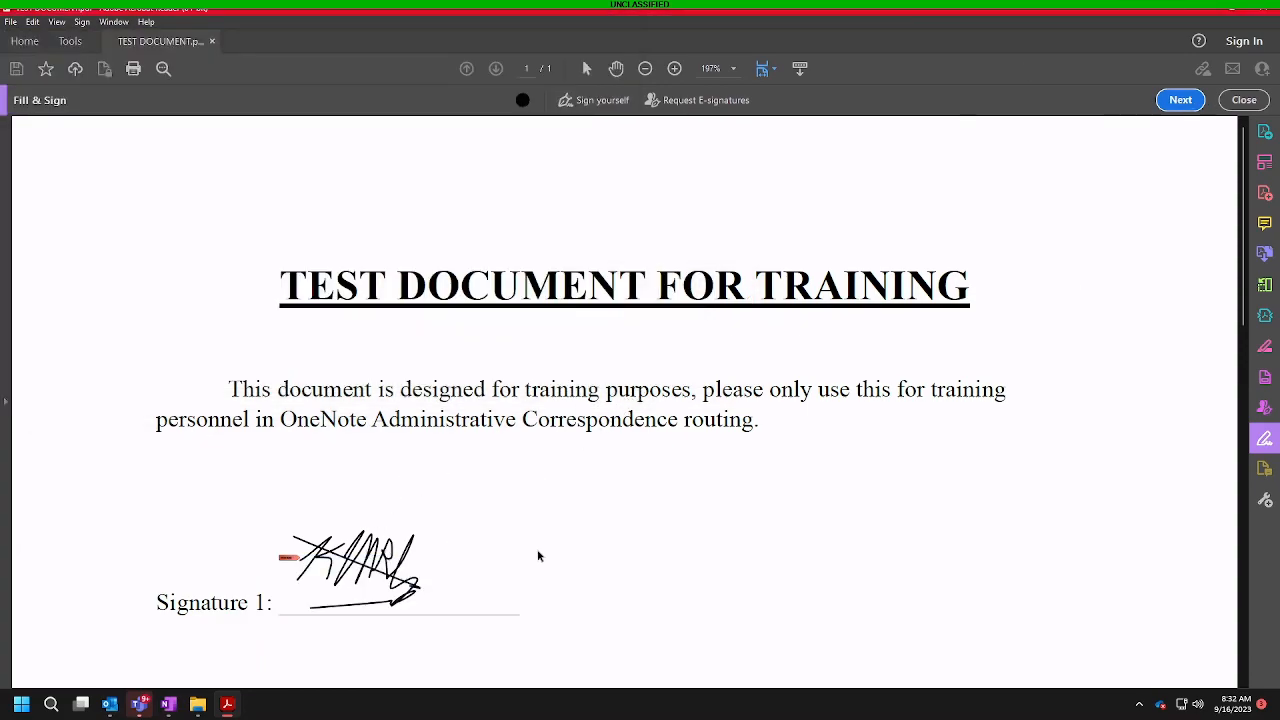
Step: Close Fill & Sign and test whether the Signature 1 and Signature 2 fields still respond
scroll(560, 535, "down", 2)
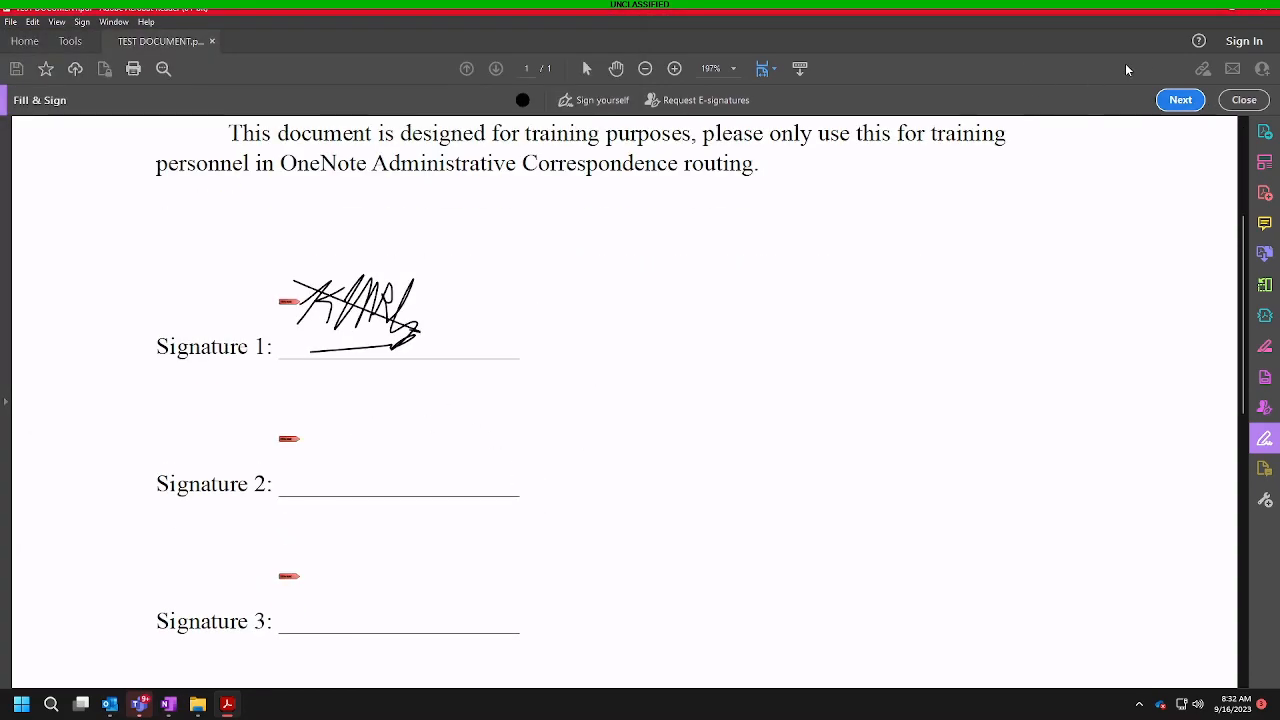
left_click(1244, 100)
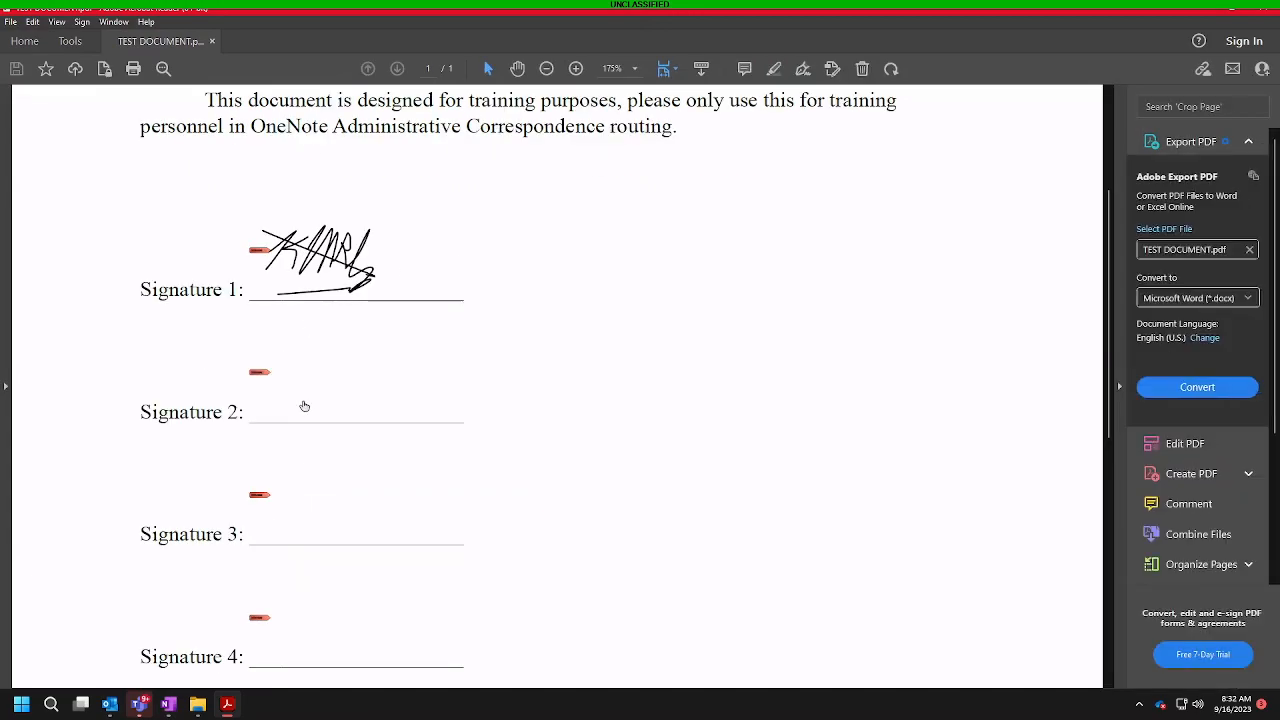
left_click(282, 290)
left_click(371, 420)
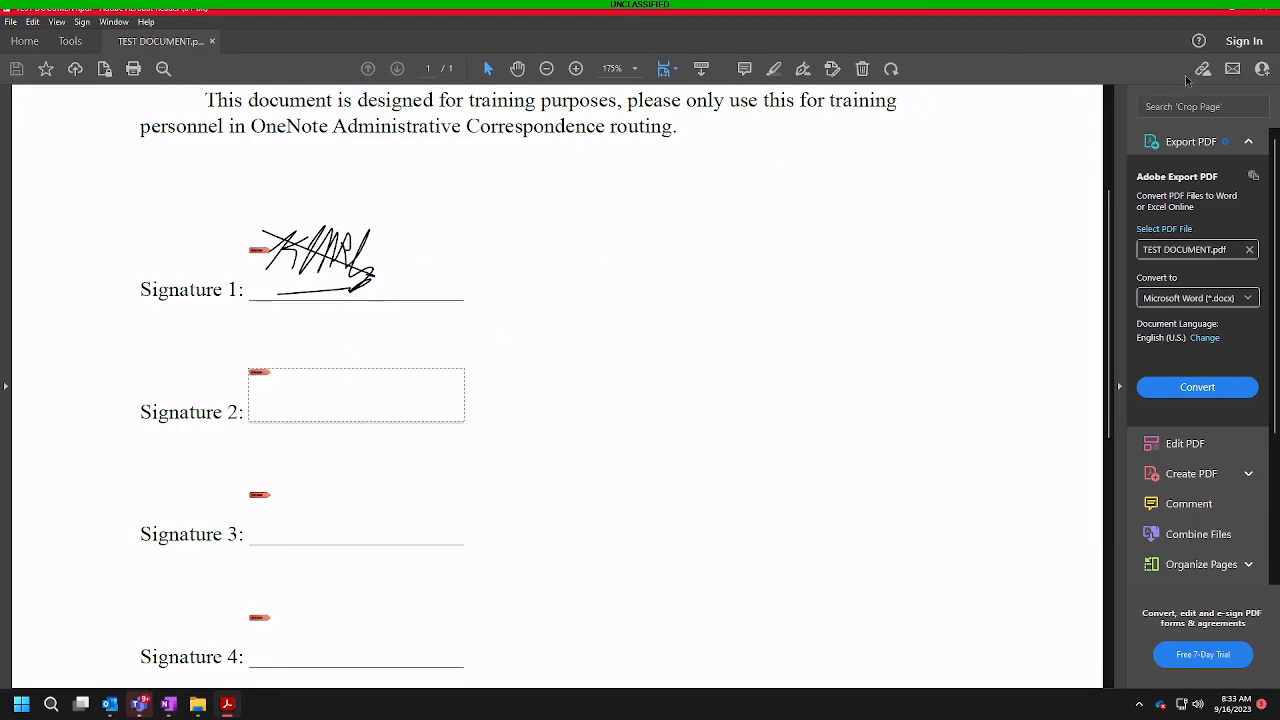
Step: Close the signed PDF and reopen the attachment from the OneNote page to check its signature fields
left_click_drag(1126, 14, 1012, 92)
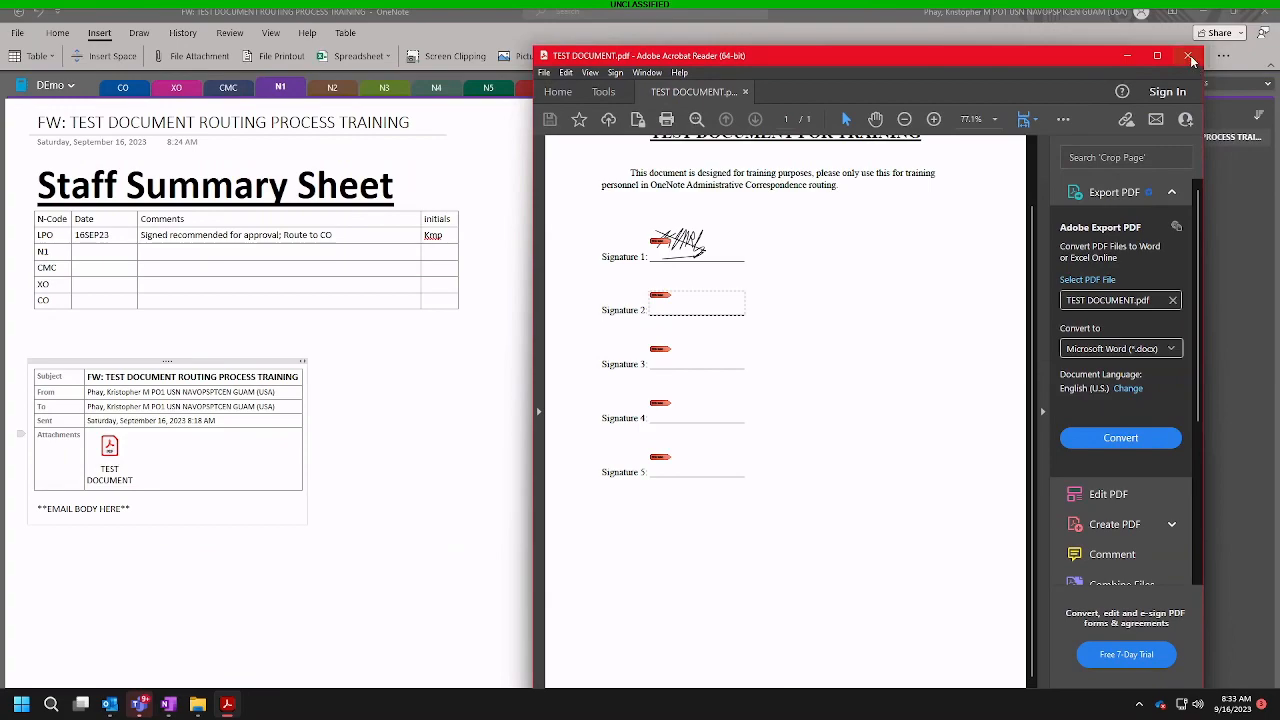
left_click(1189, 57)
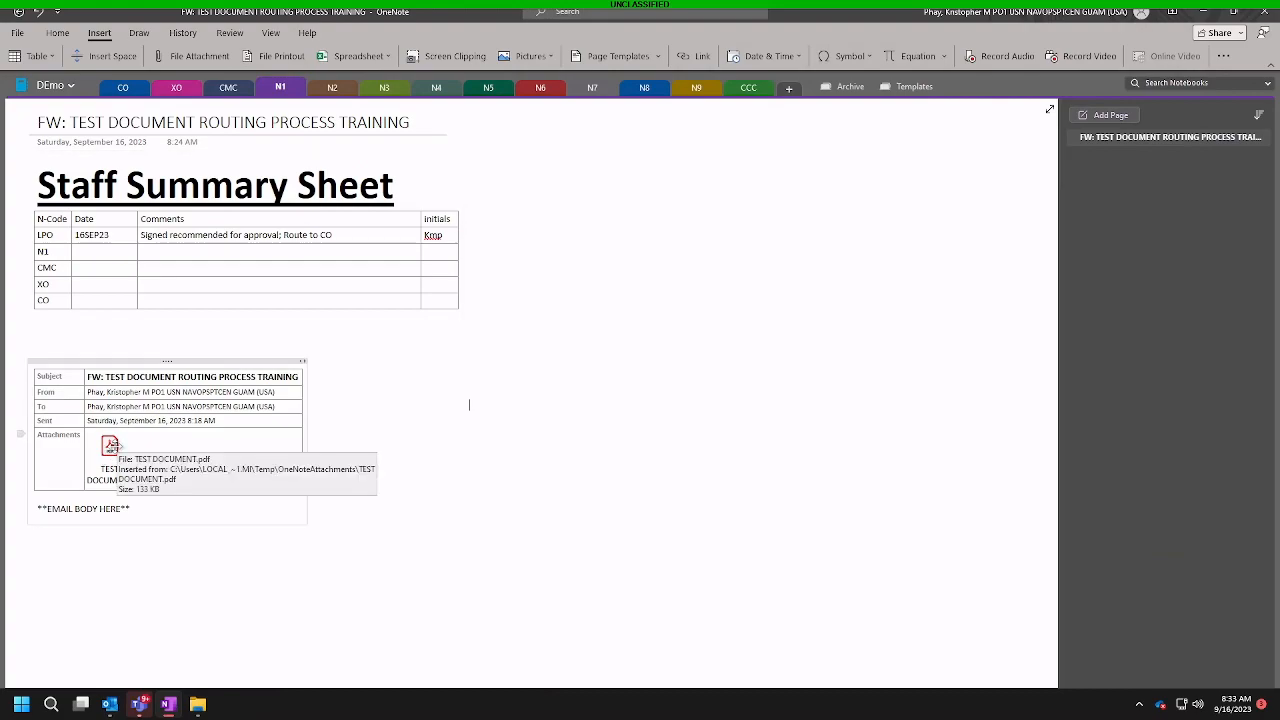
double_click(110, 446)
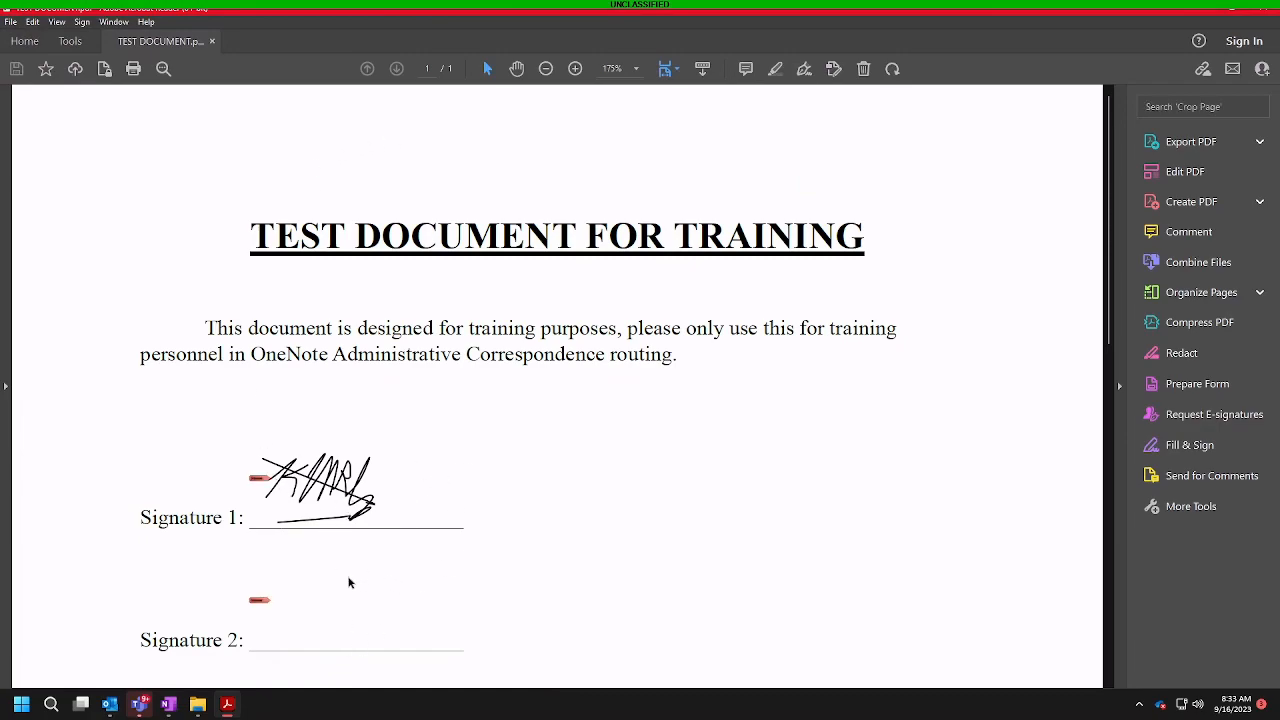
scroll(355, 585, "down", 1)
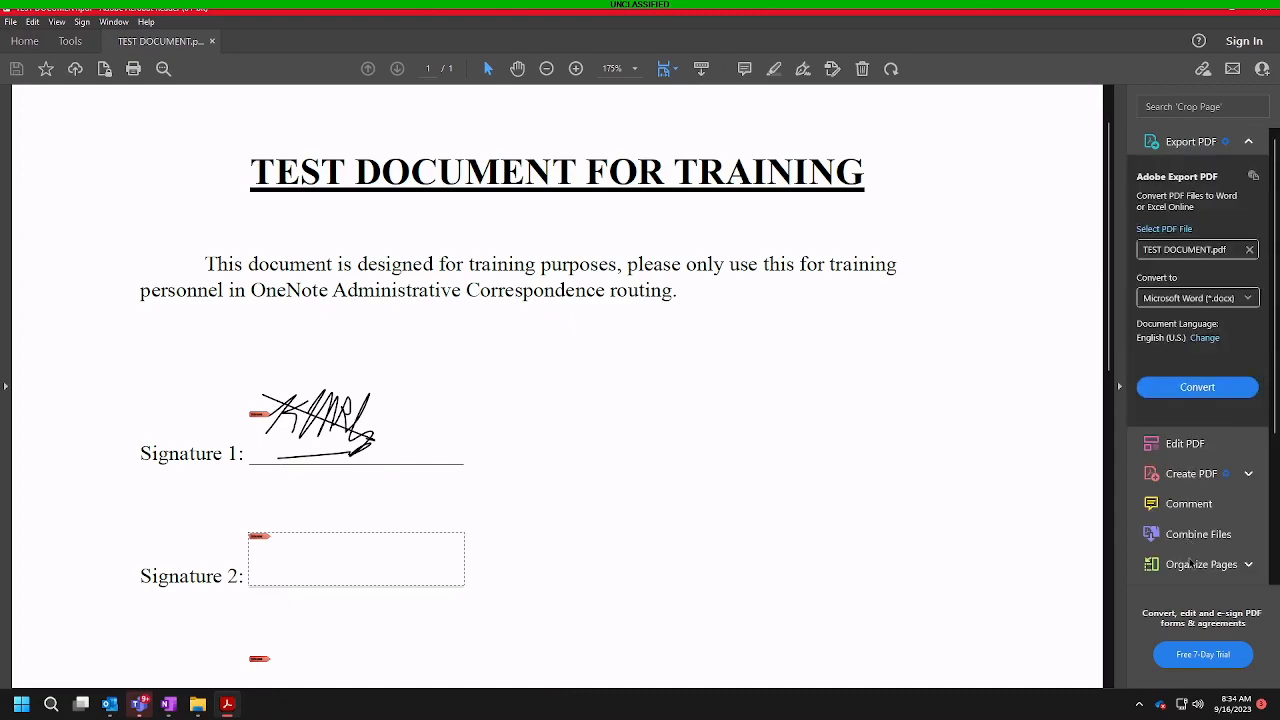
Step: Collapse the tools pane, test the Signature 2 field and check the side tools for a way to sign
left_click(1121, 388)
left_click(448, 616)
left_click(448, 616)
left_click(448, 616)
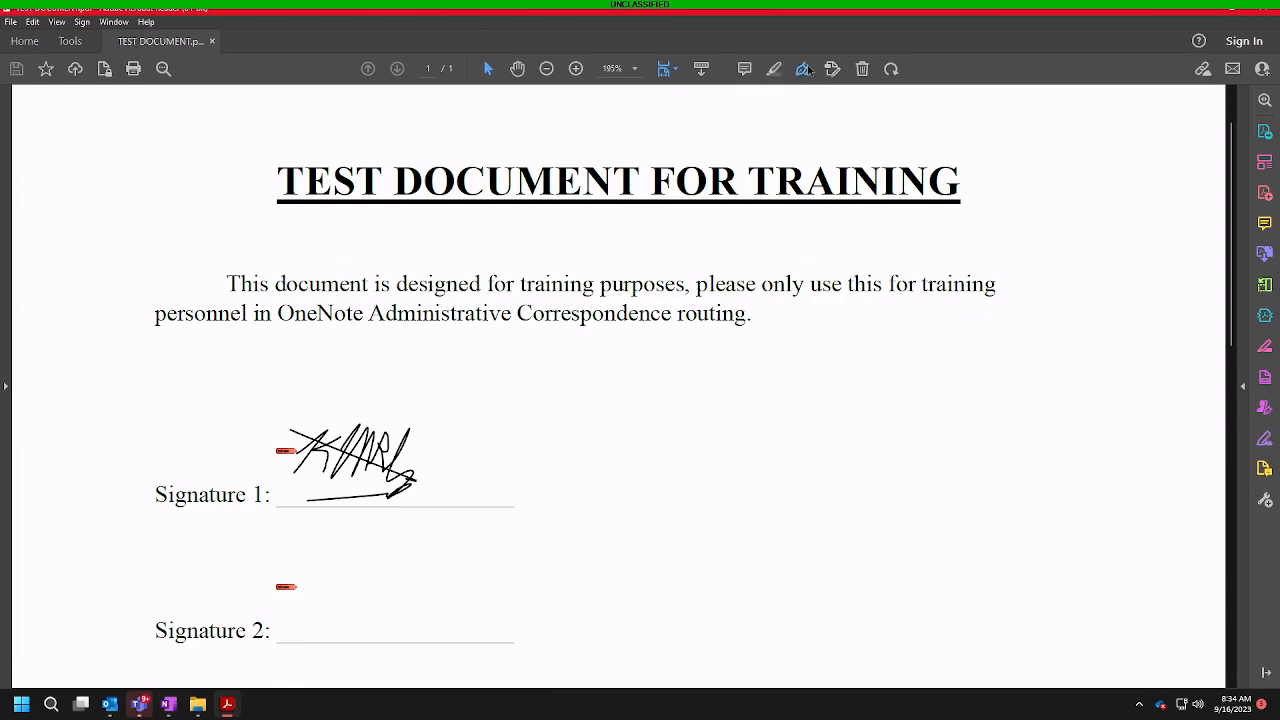
left_click(1264, 470)
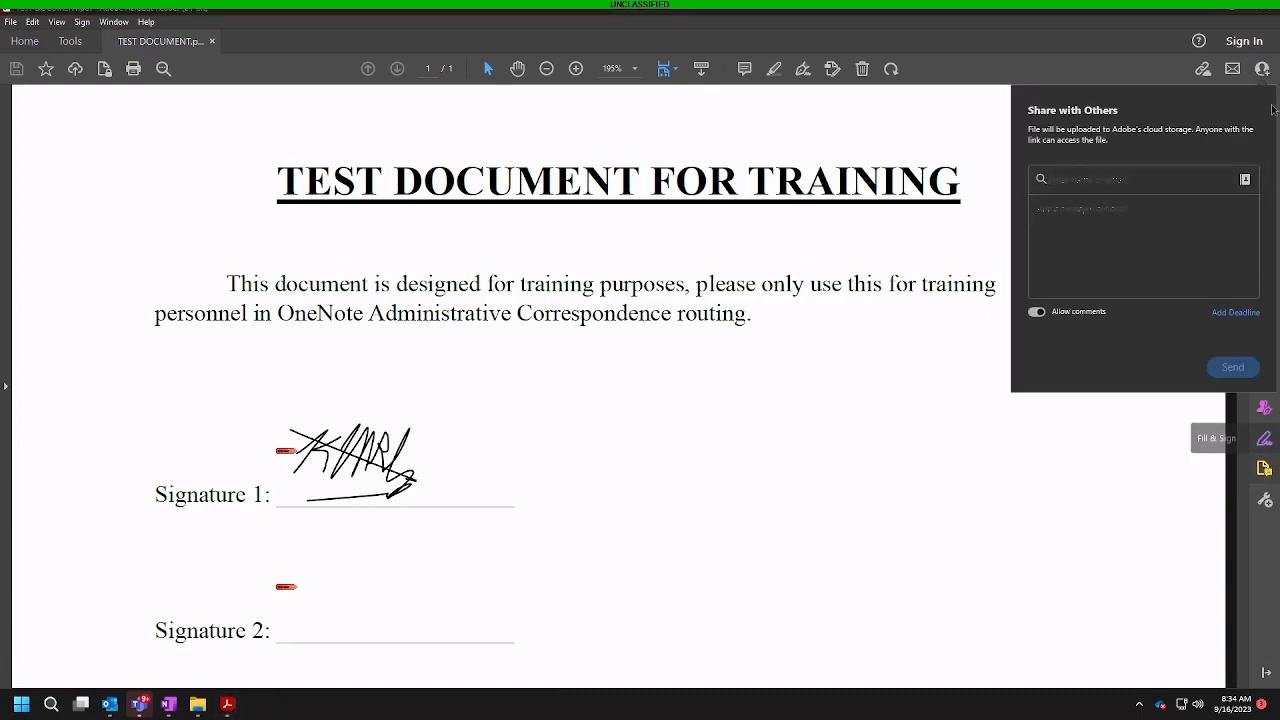
left_click(1009, 567)
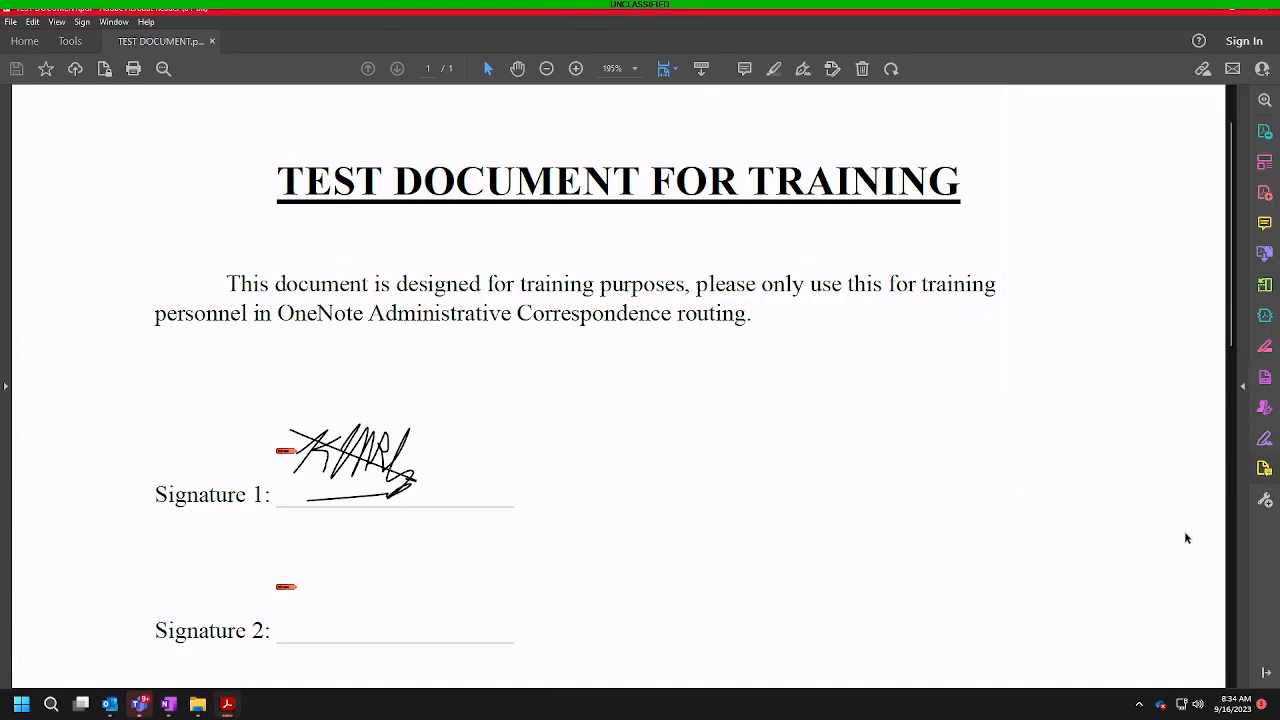
Step: Open the Certificates tool and try to digitally sign over the Signature 2 line, cancelling at the digital ID selection
left_click(1262, 503)
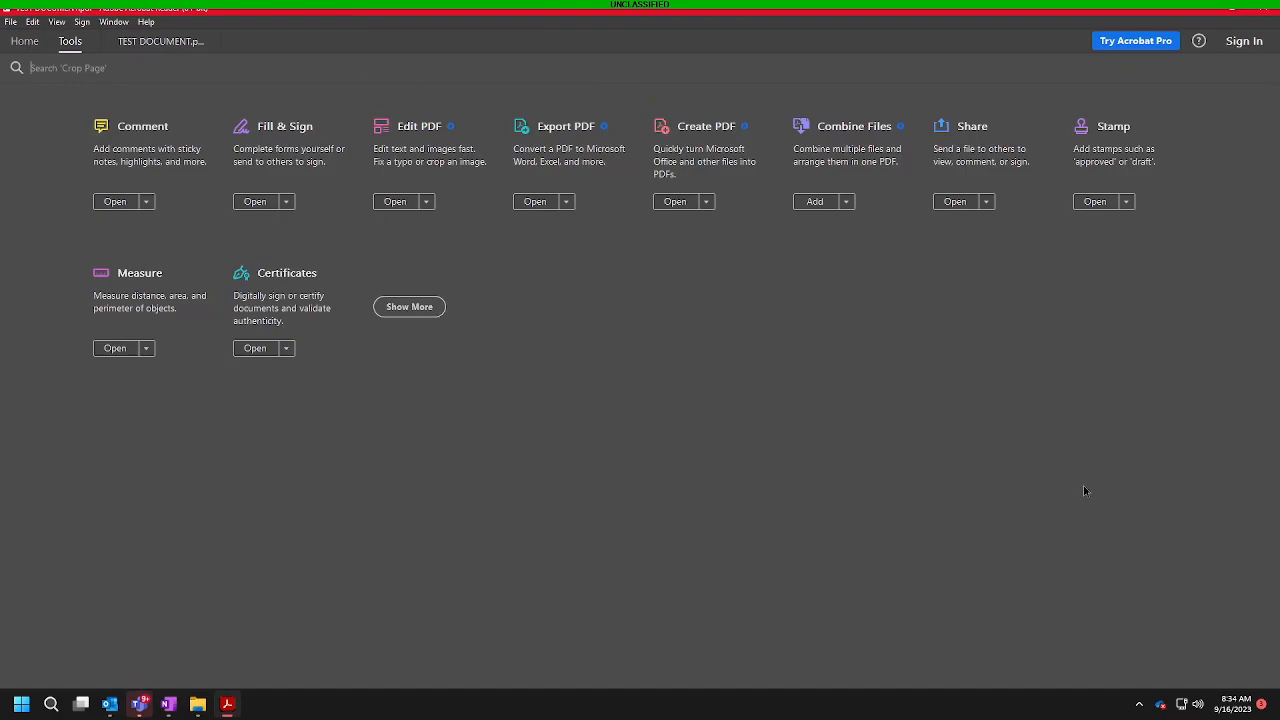
left_click(255, 348)
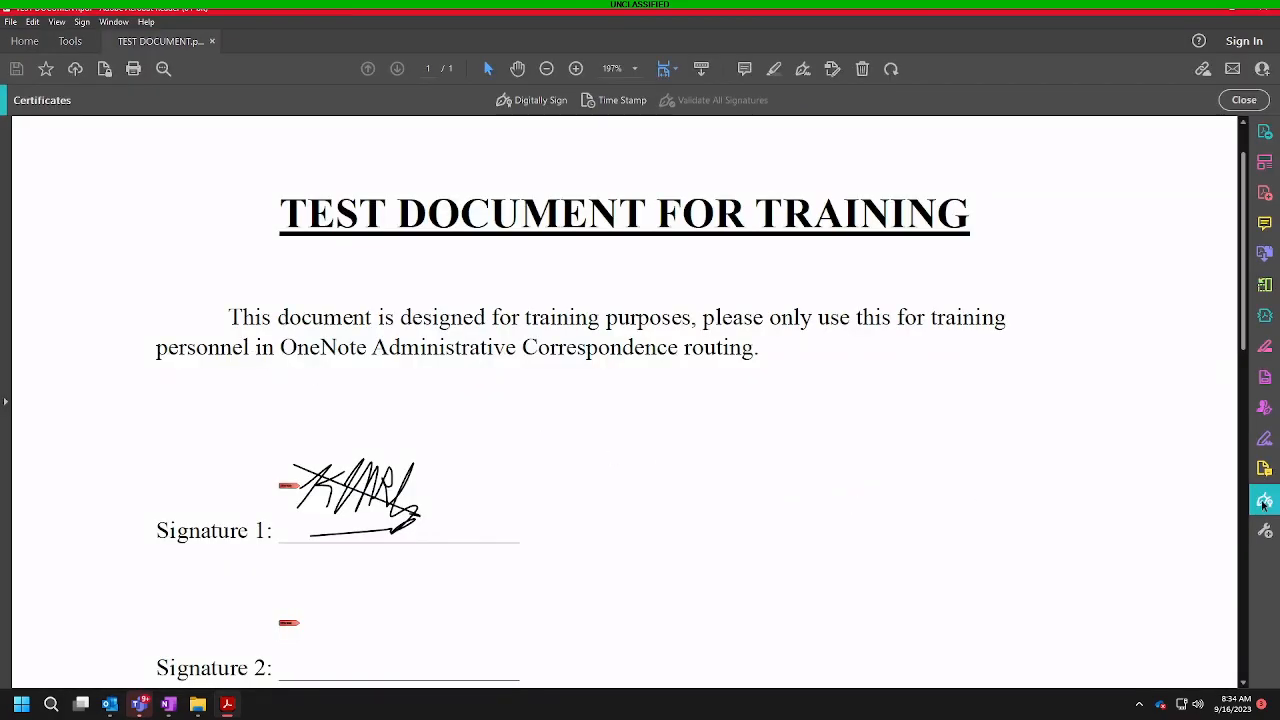
left_click(1263, 503)
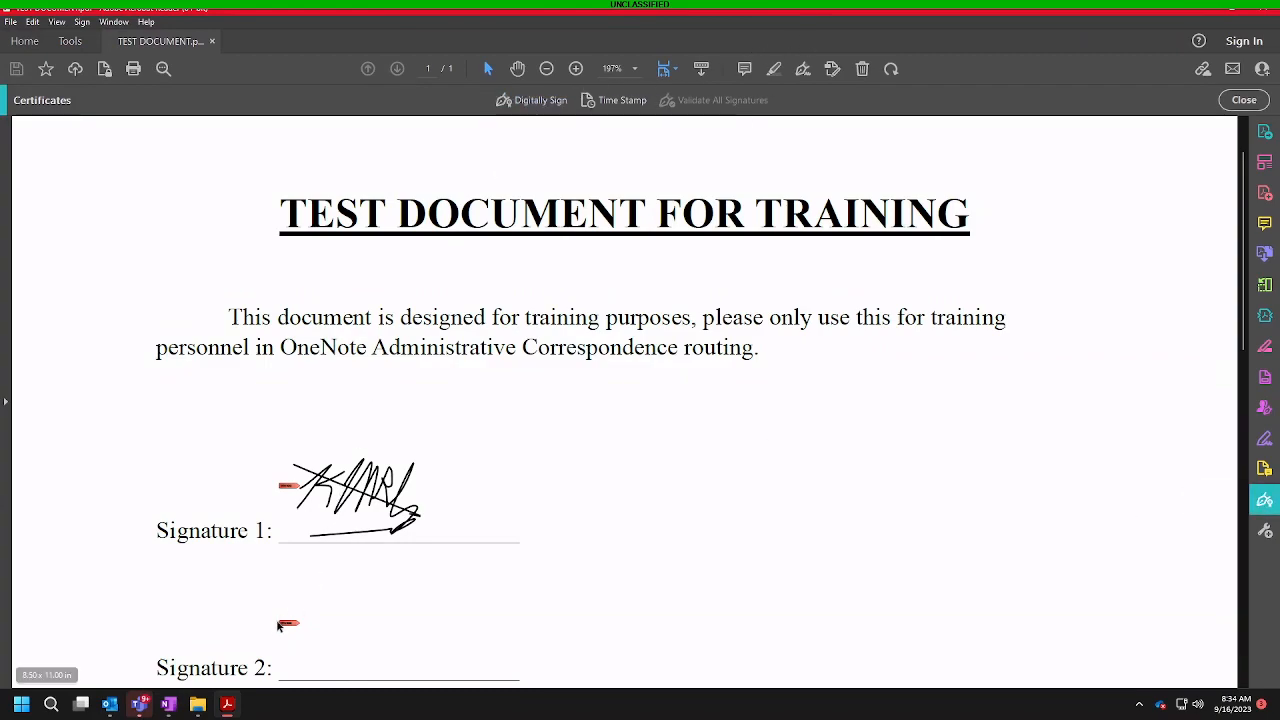
scroll(486, 265, "down", 2)
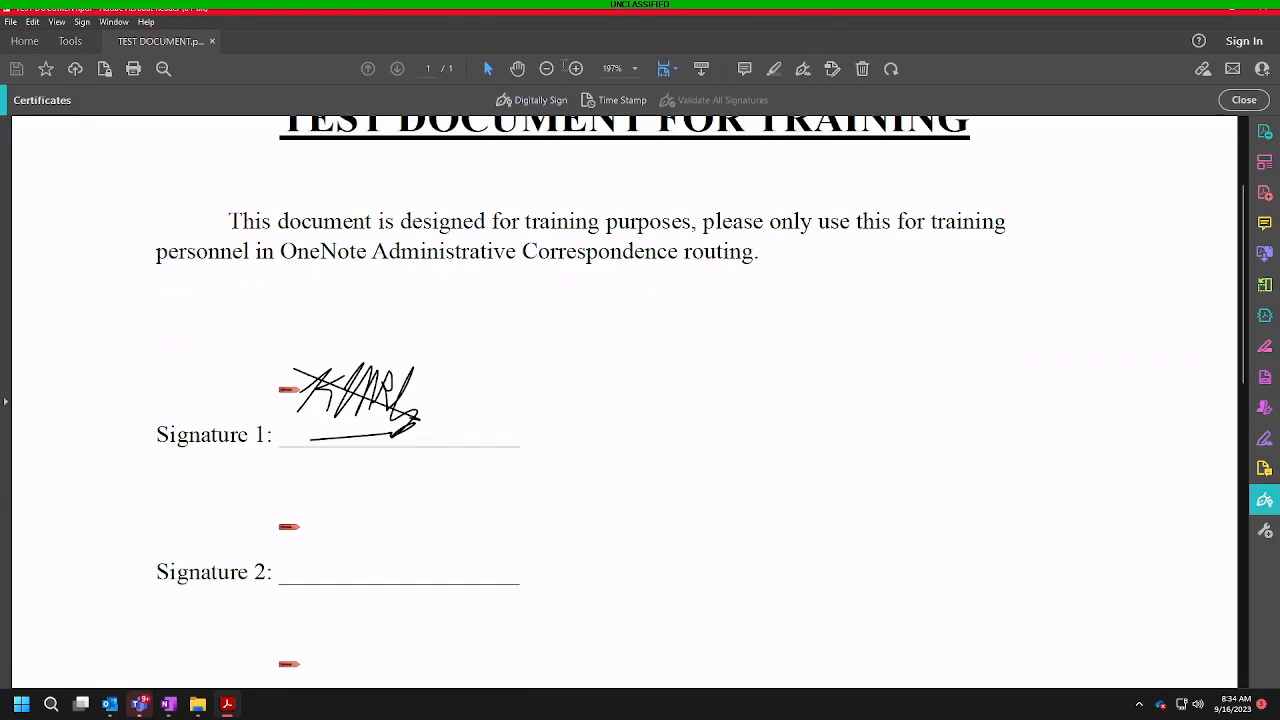
left_click(536, 99)
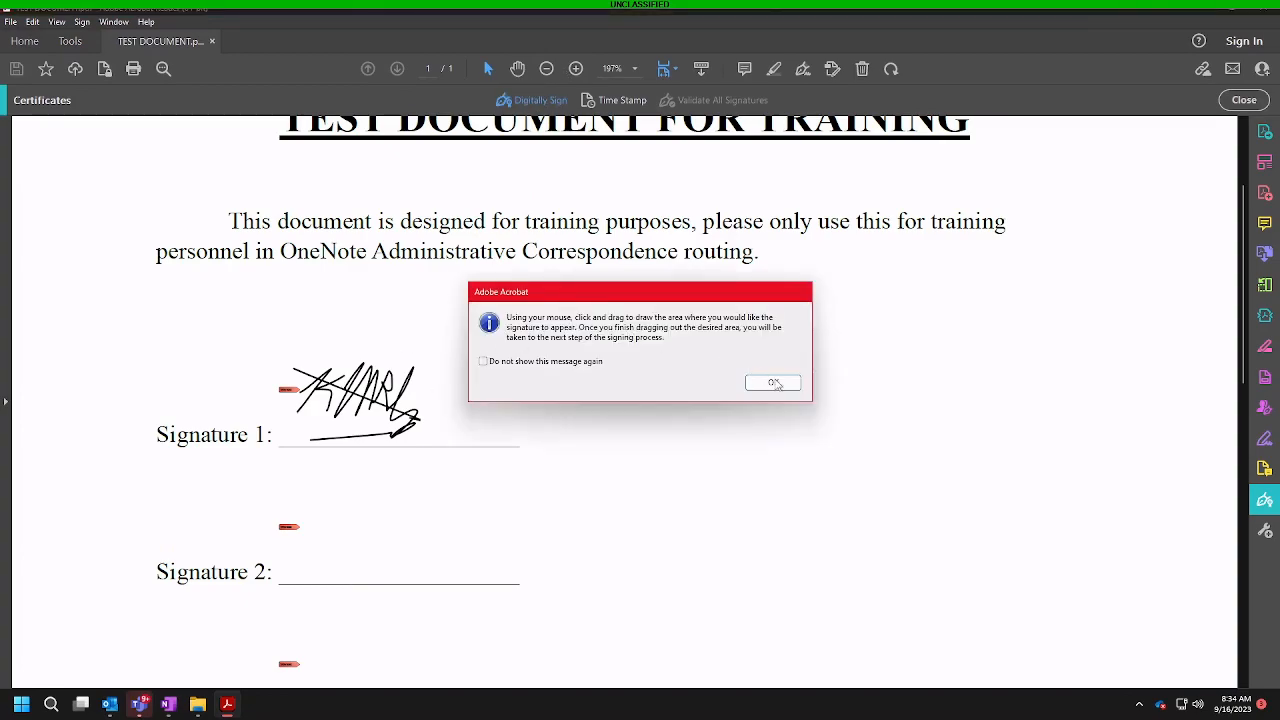
left_click(776, 385)
mouse_move(280, 528)
left_mouse_down()
mouse_move(400, 589)
mouse_move(563, 592)
left_mouse_up()
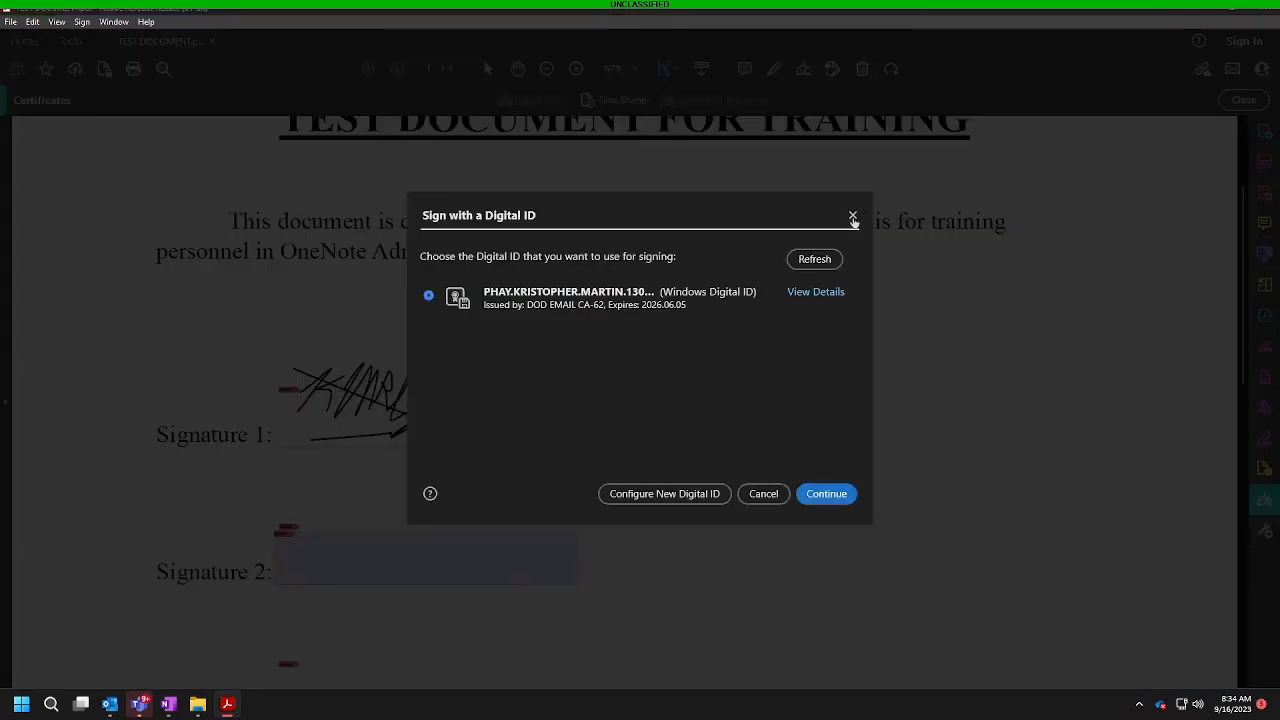
left_click(854, 217)
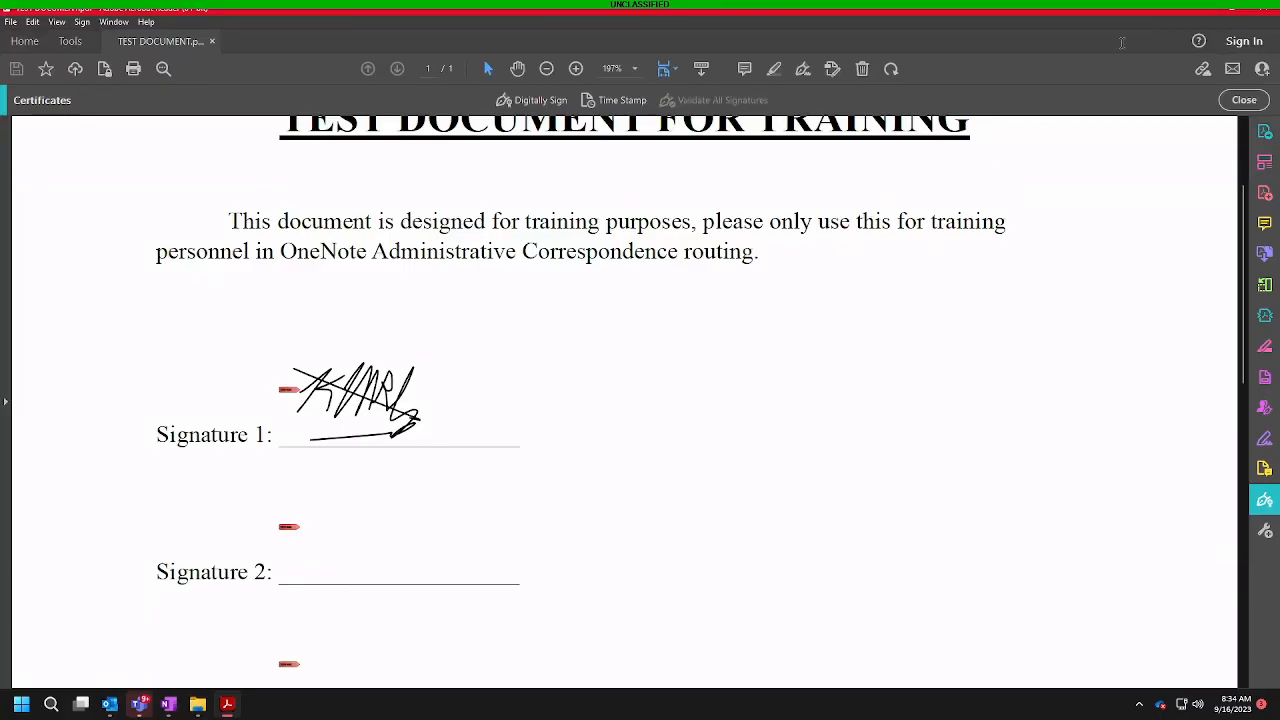
Step: Close the PDF, return to OneNote and add four blank rows below CO in the Staff Summary Sheet table
left_click_drag(1128, 72, 1183, 106)
left_click(1197, 104)
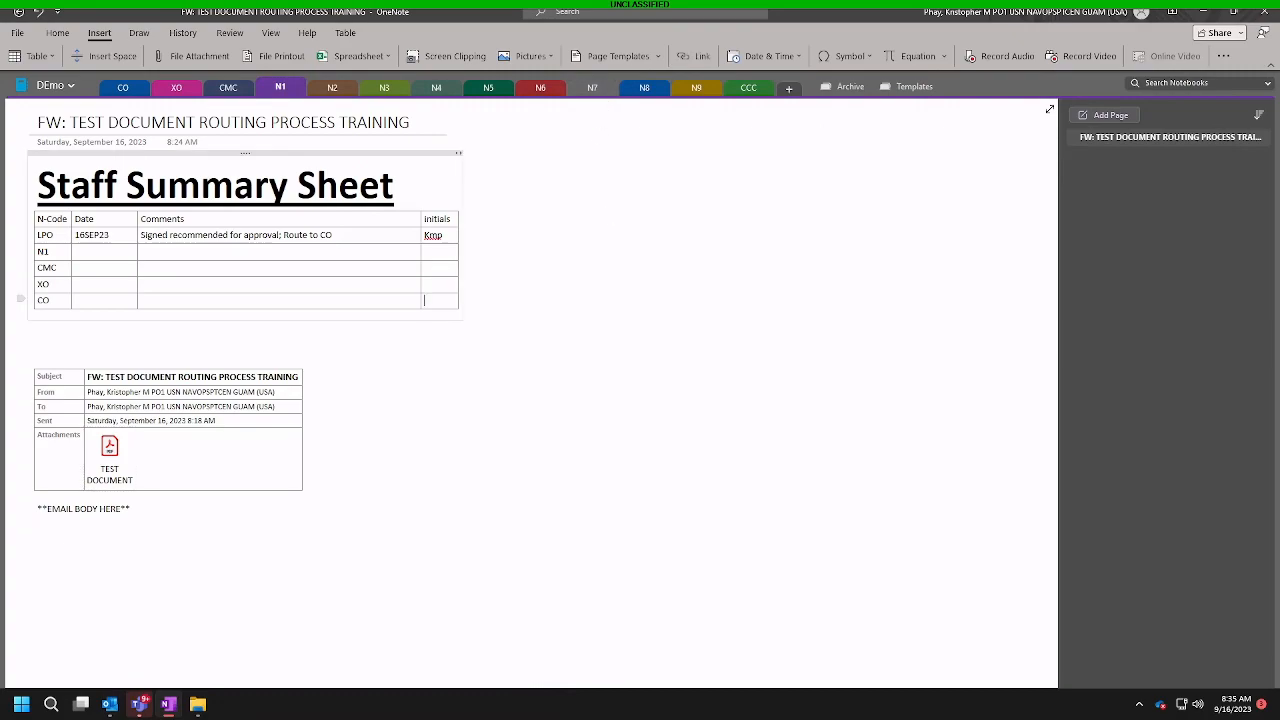
key("Tab")
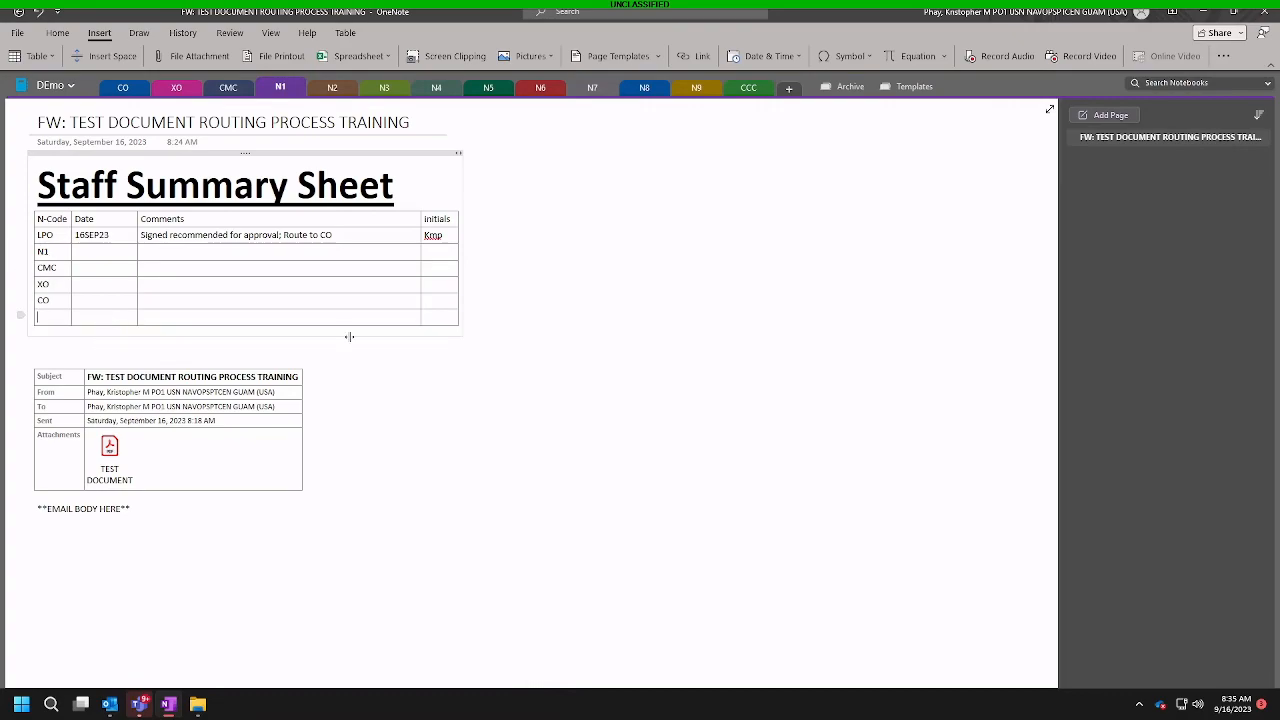
key("Return")
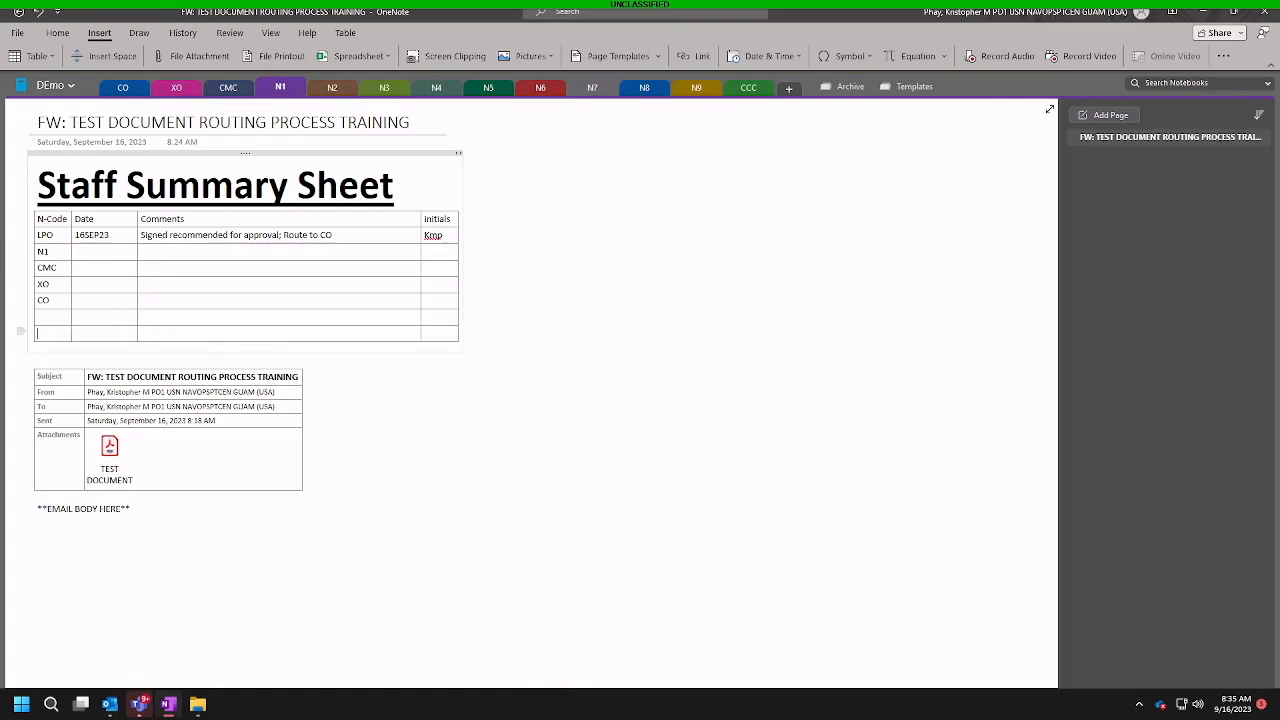
key("Return")
key("Return")
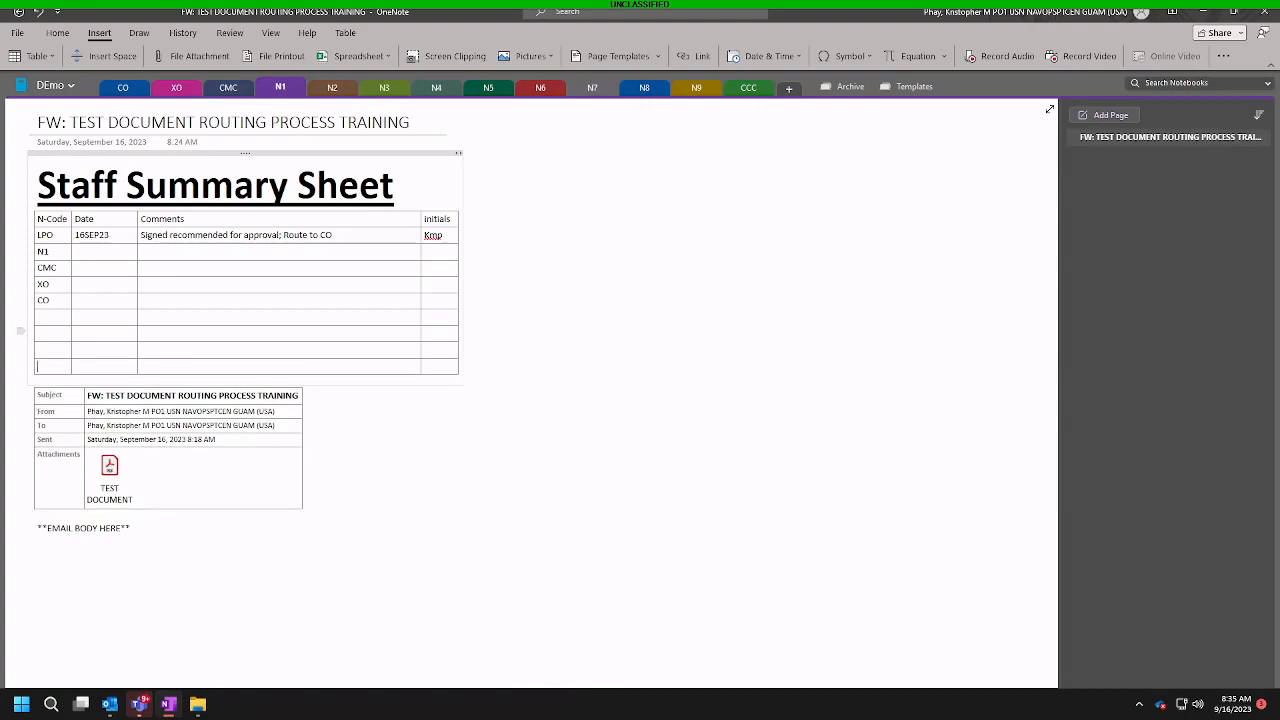
Step: Fill the last five N-Code cells with N1 LPO, N1 DH, CMC, XO and CO, replacing the original CO entry
double_click(43, 300)
key("ctrl+c")
left_click(46, 366)
key("ctrl+v")
type("DH")
key("BackSpace")
key("BackSpace")
type("N!")
key("BackSpace")
key("BackSpace")
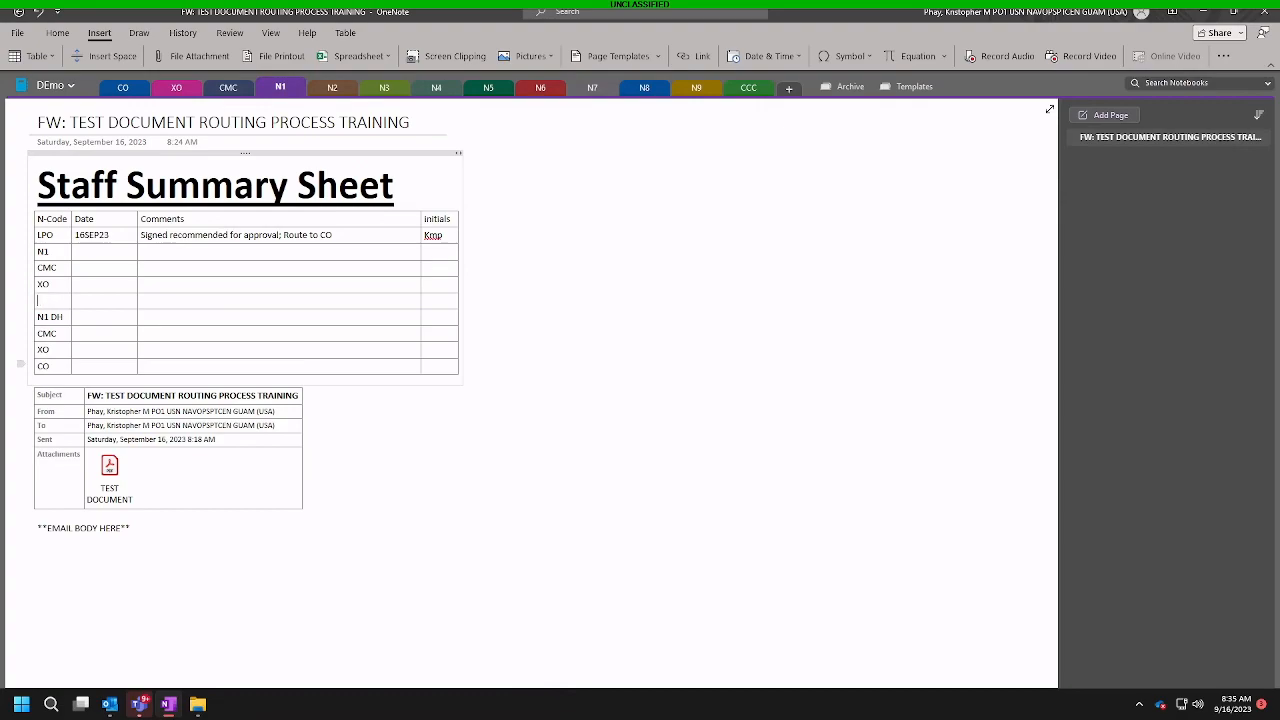
type("N1 LPO")
Step: Replace the upper XO and CMC entries in the N-Code column with N3 DH and N3 LCPO
key("shift+Right")
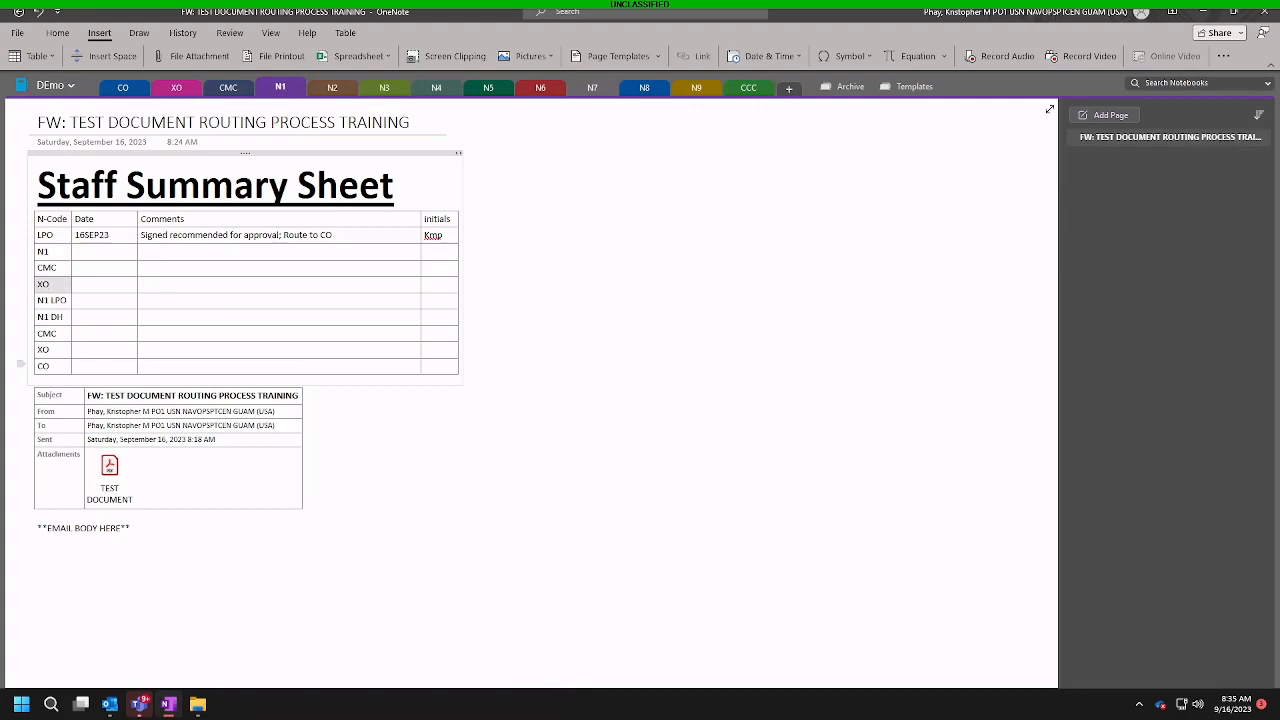
type("N3 DH")
key("shift+Left")
key("shift+Left")
key("shift+Left")
type("N3")
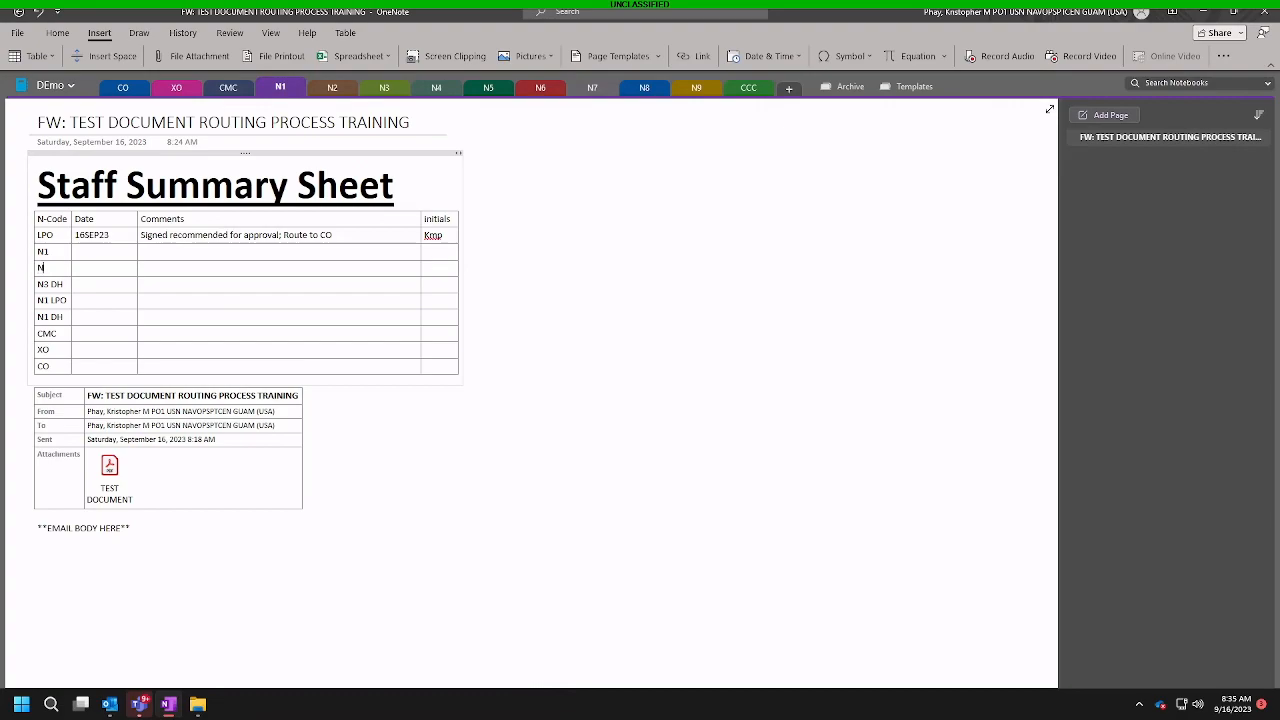
type(" LCPO")
Step: Replace the N1 and LPO entries at the start of the N-Code column with N3 LPO and OP
key("shift+Left")
key("shift+Left")
type("NV")
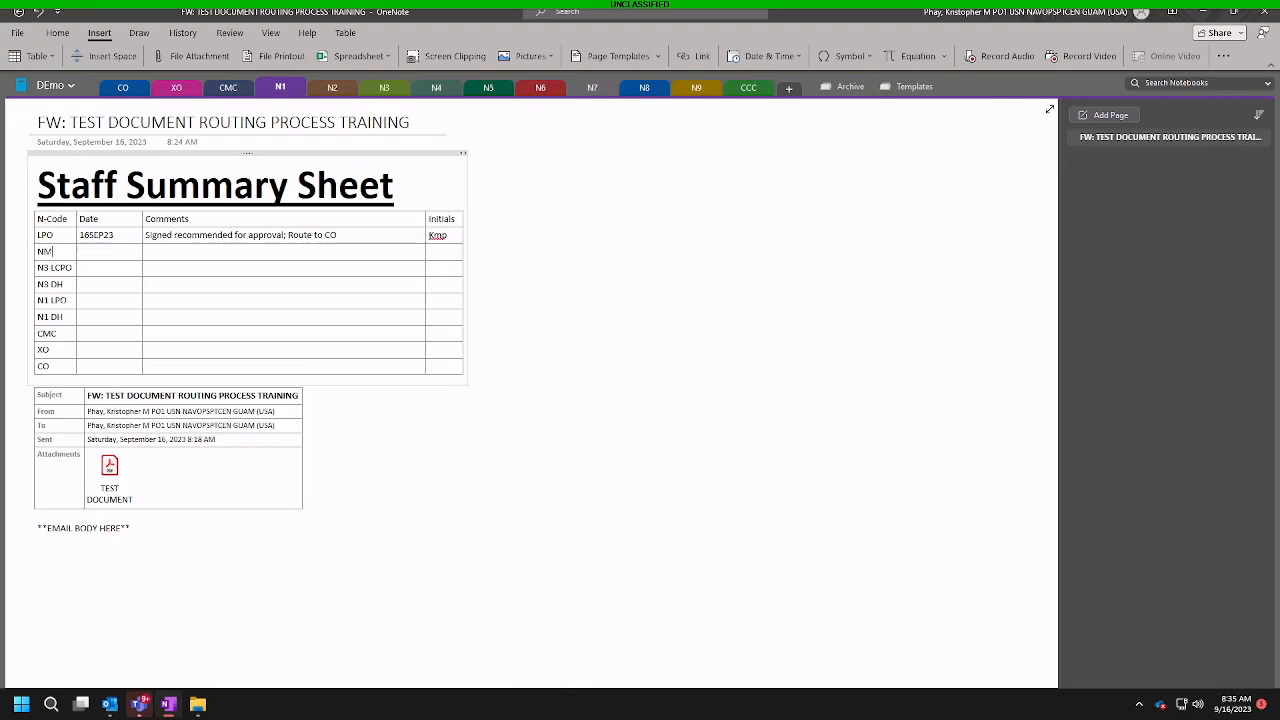
key("BackSpace")
type("3 LPO")
key("shift+Left")
key("shift+Left")
key("shift+Left")
type("OP")
key("Tab")
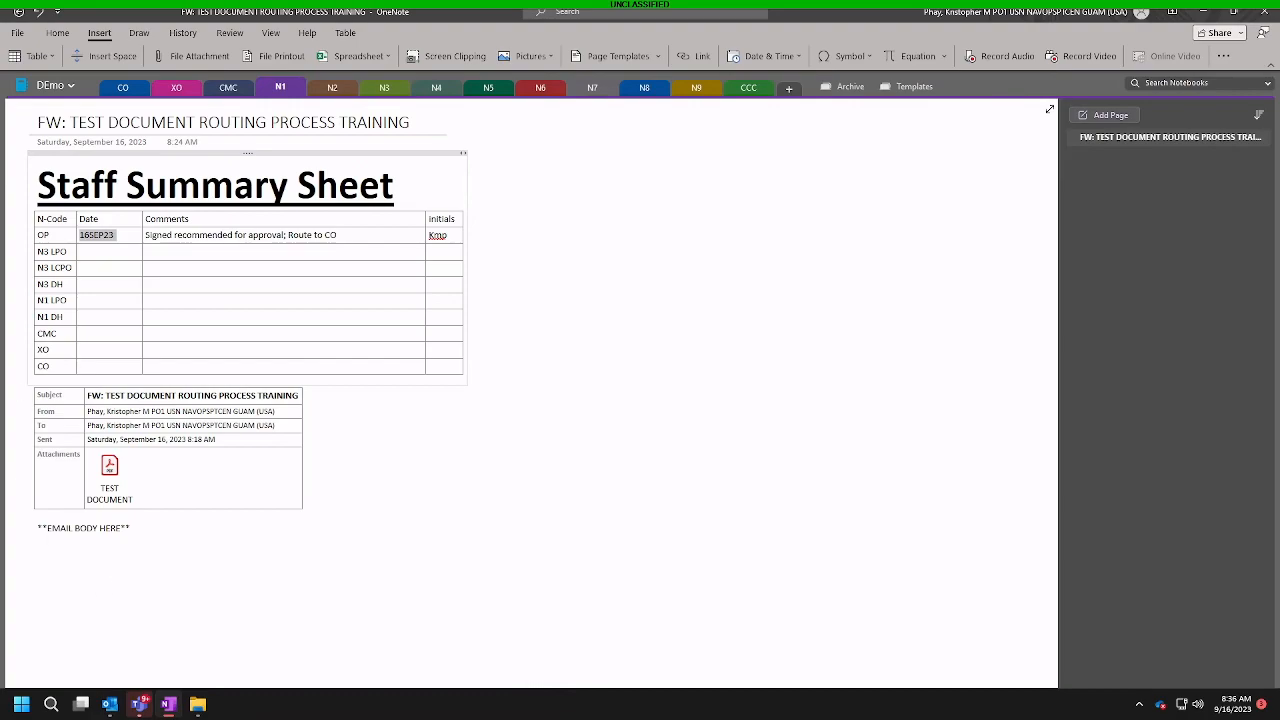
Step: Add seven blank rows below the CO row of the Staff Summary Sheet table
left_click(444, 366)
key("Tab")
key("Tab")
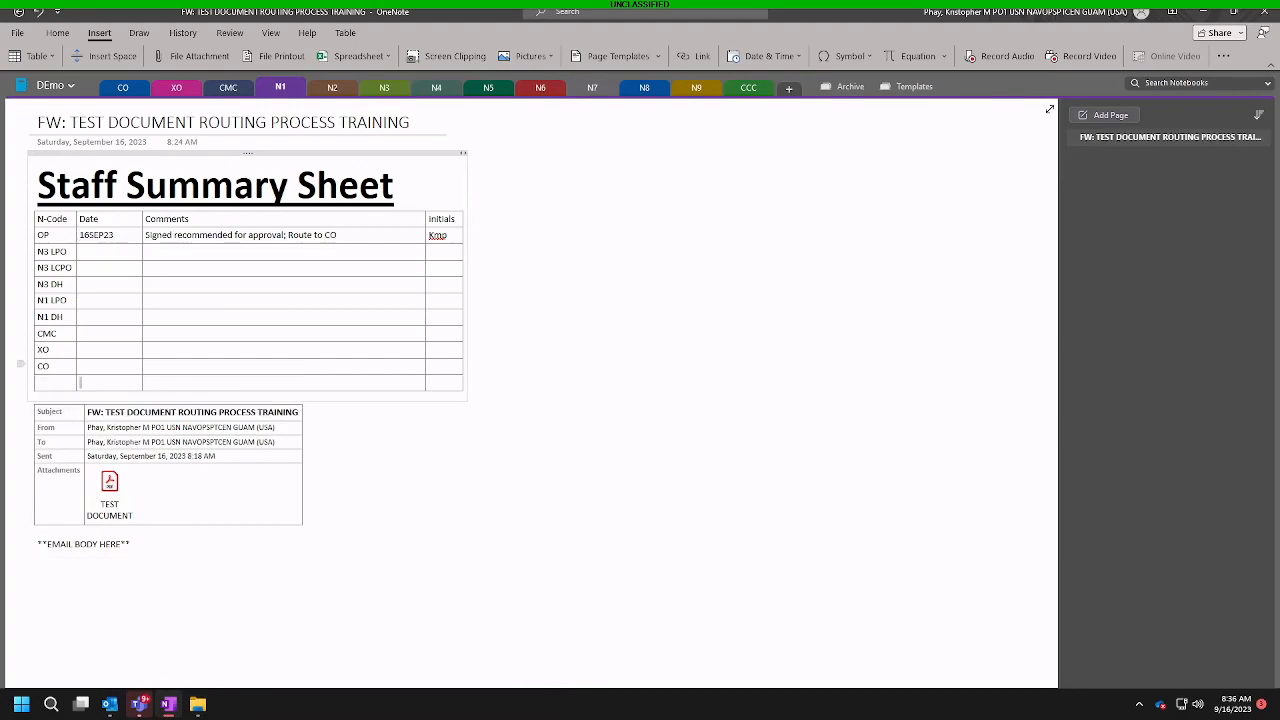
key("Tab")
key("Tab")
key("Tab")
key("Tab")
key("Tab")
key("Tab")
key("Tab")
key("Tab")
key("Tab")
key("Tab")
key("Tab")
key("Tab")
key("Tab")
key("Tab")
key("Tab")
key("Tab")
key("Tab")
key("Tab")
key("Tab")
key("Tab")
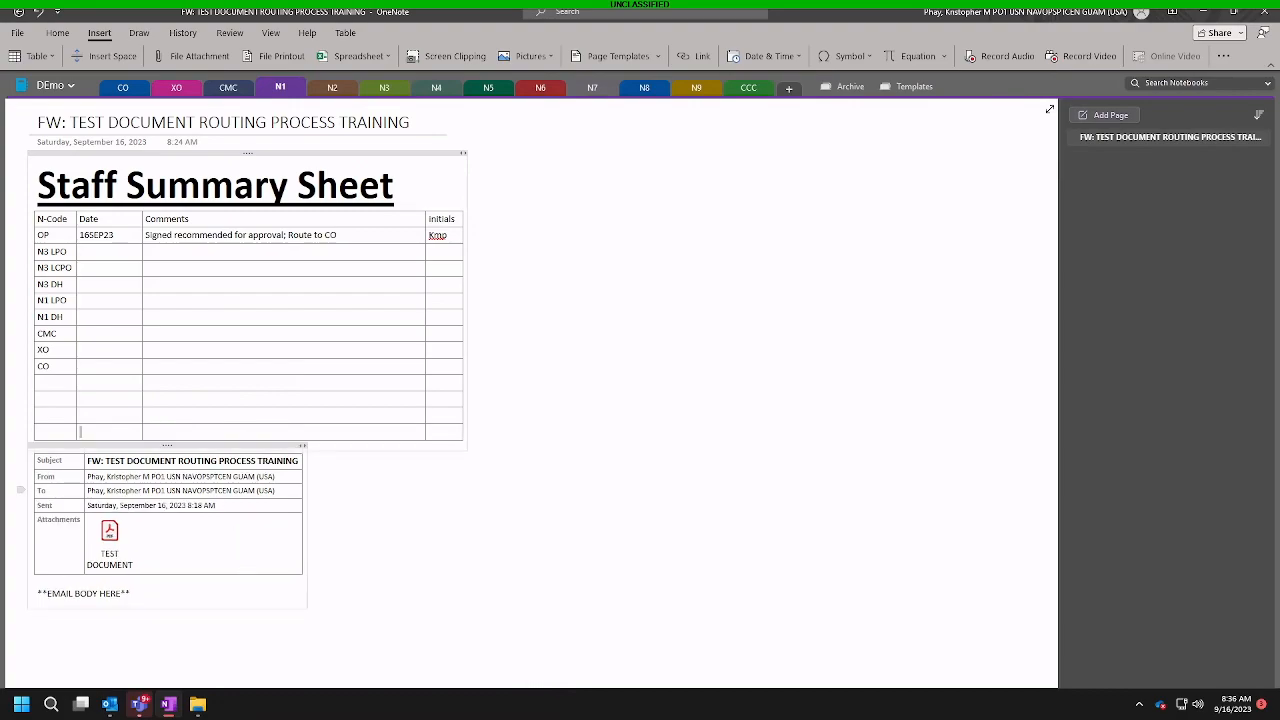
key("Tab")
key("Tab")
key("Tab")
key("Tab")
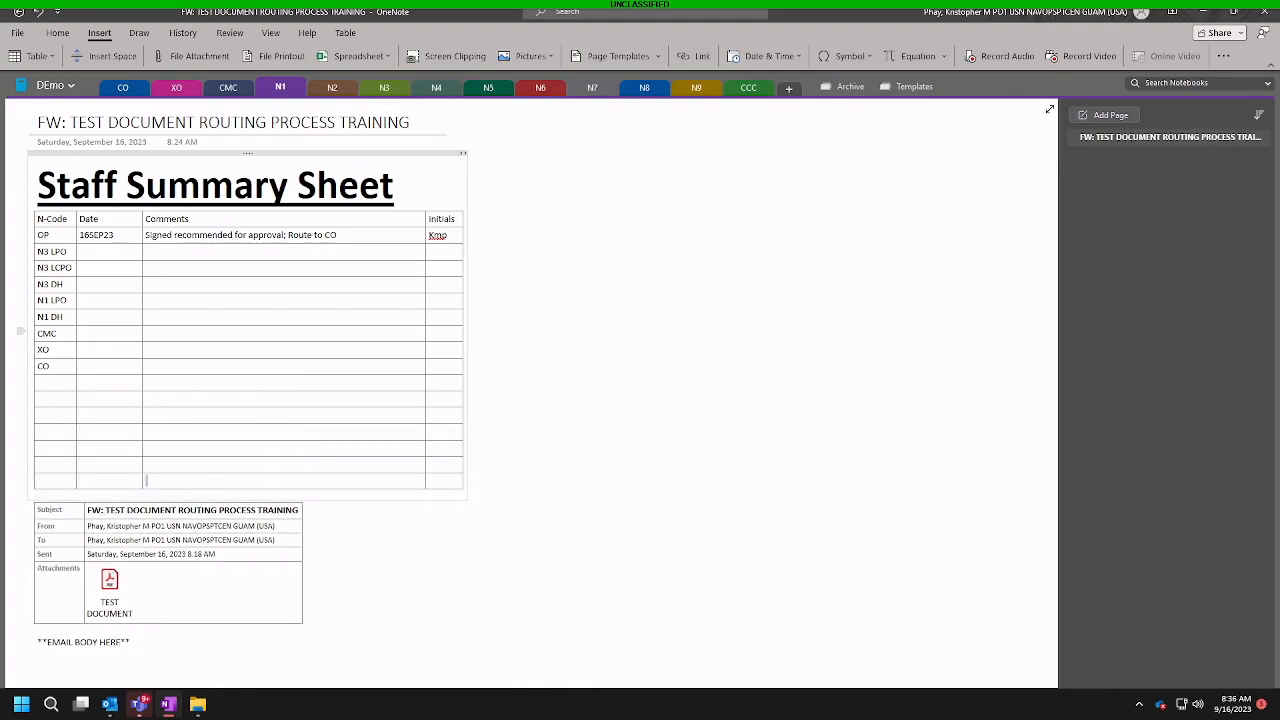
left_click(789, 277)
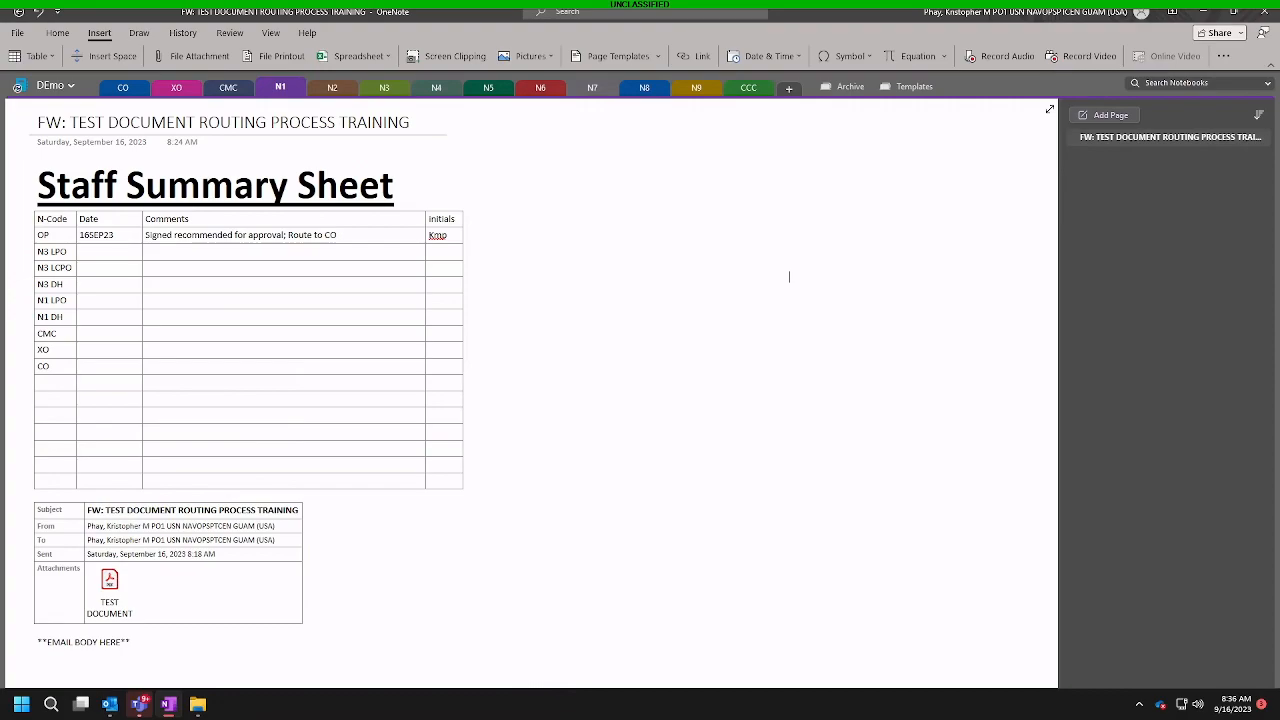
Step: Add a new section named Complete to the notebook and move it ahead of the CO section
left_click(788, 88)
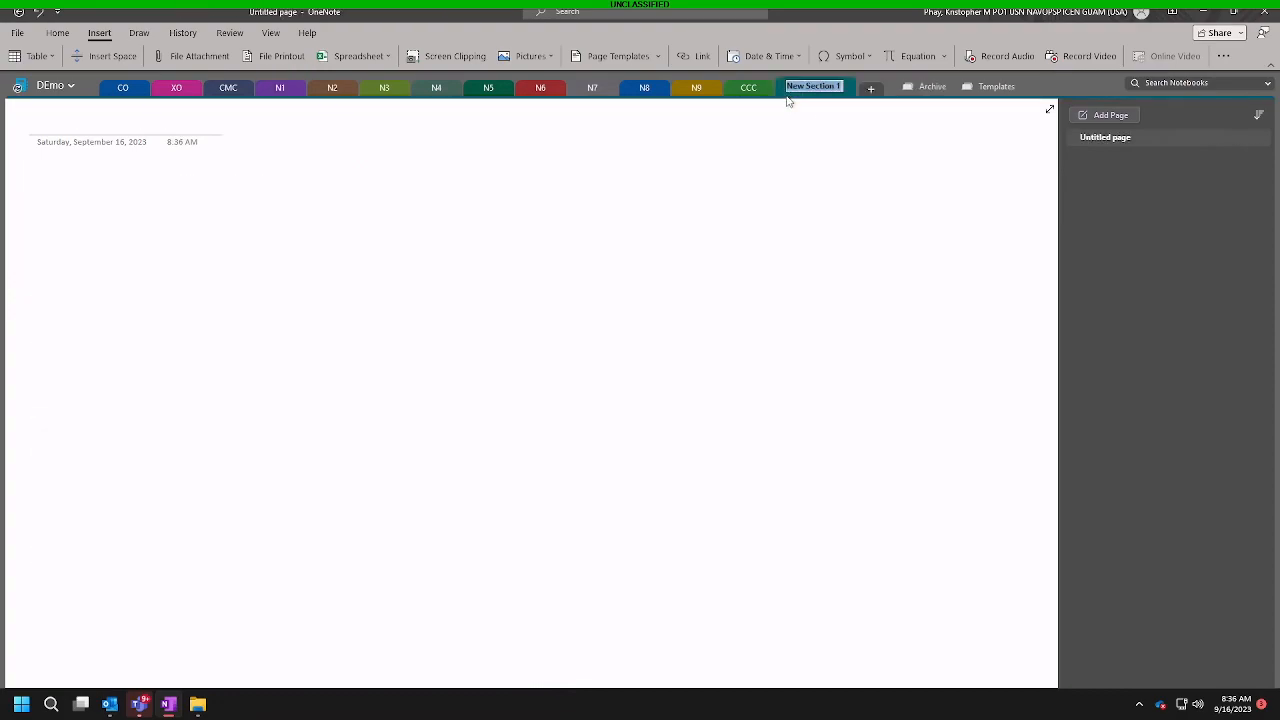
type("Complete")
key("Return")
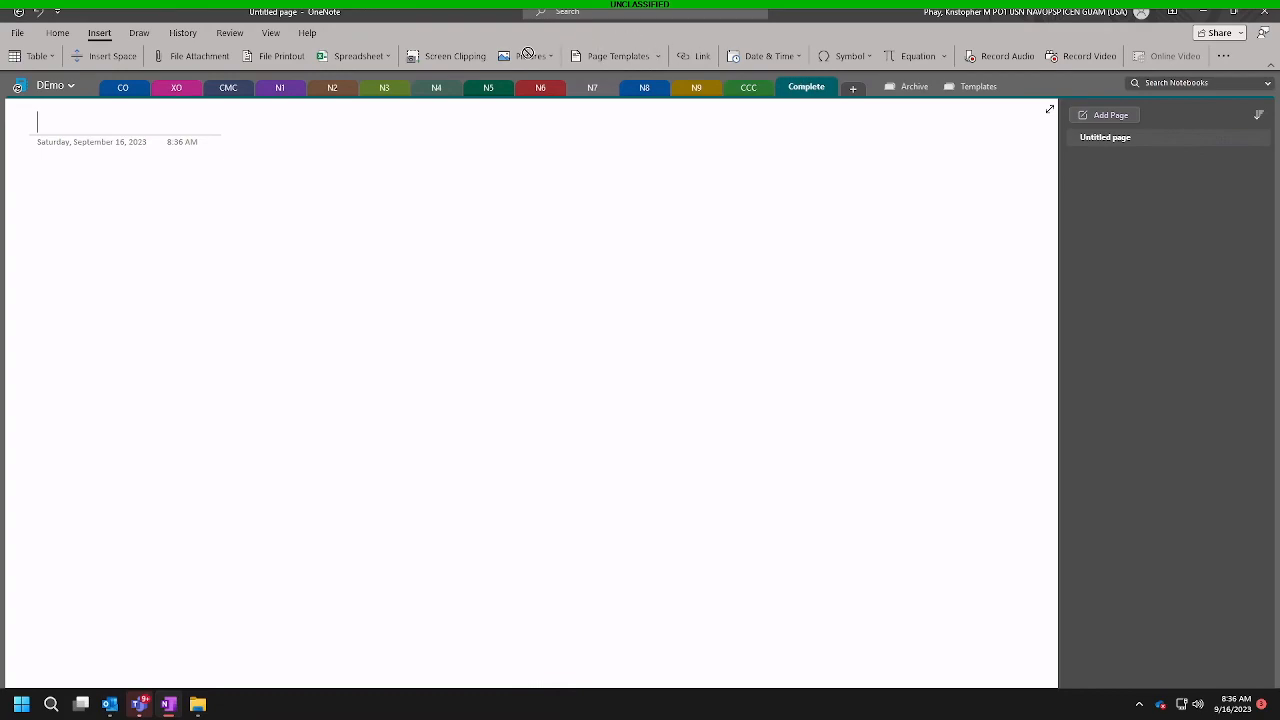
left_click_drag(213, 79, 106, 96)
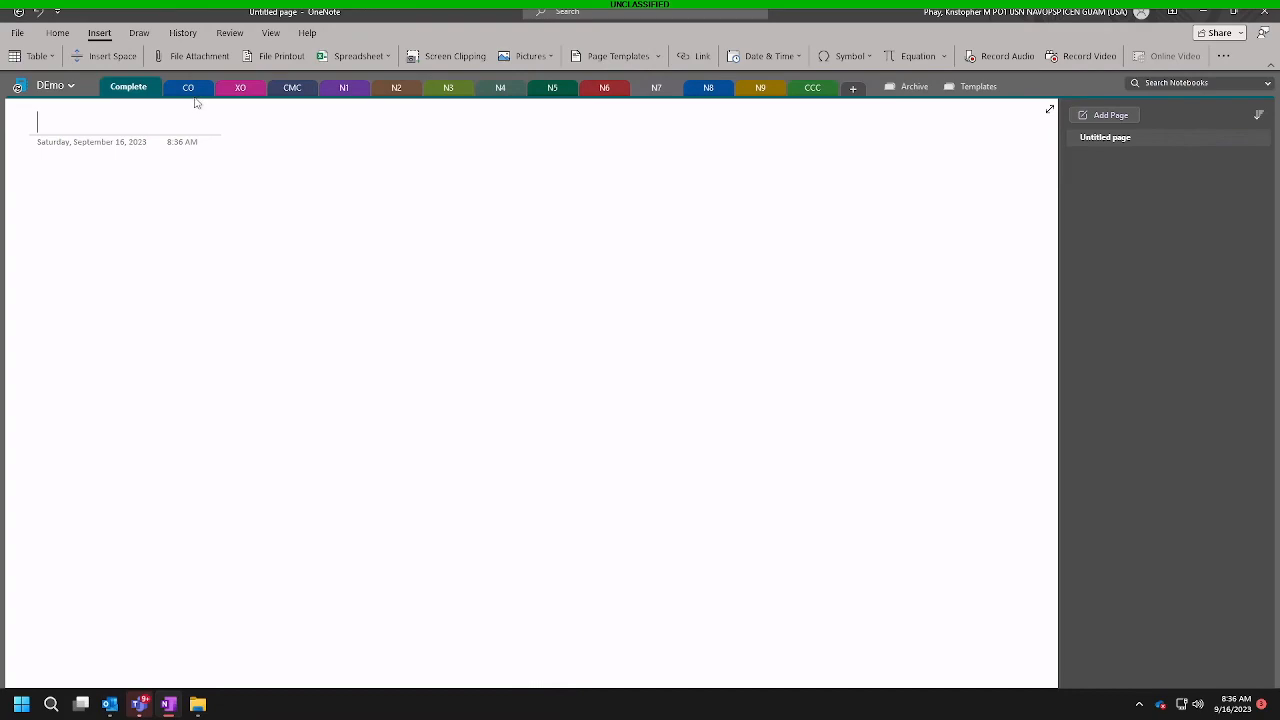
Step: Delete the page FW: TEST DOCUMENT ROUTING PROCESS TRAINING from the N1 section
left_click(344, 88)
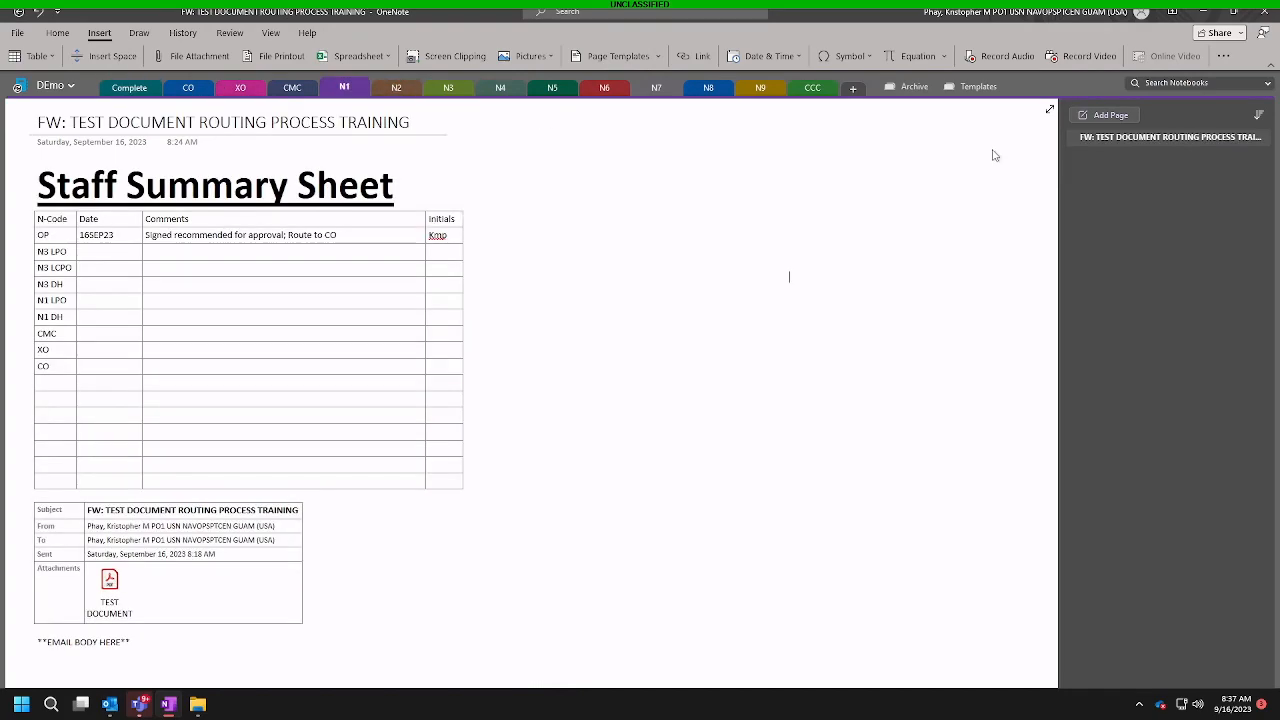
right_click(1113, 140)
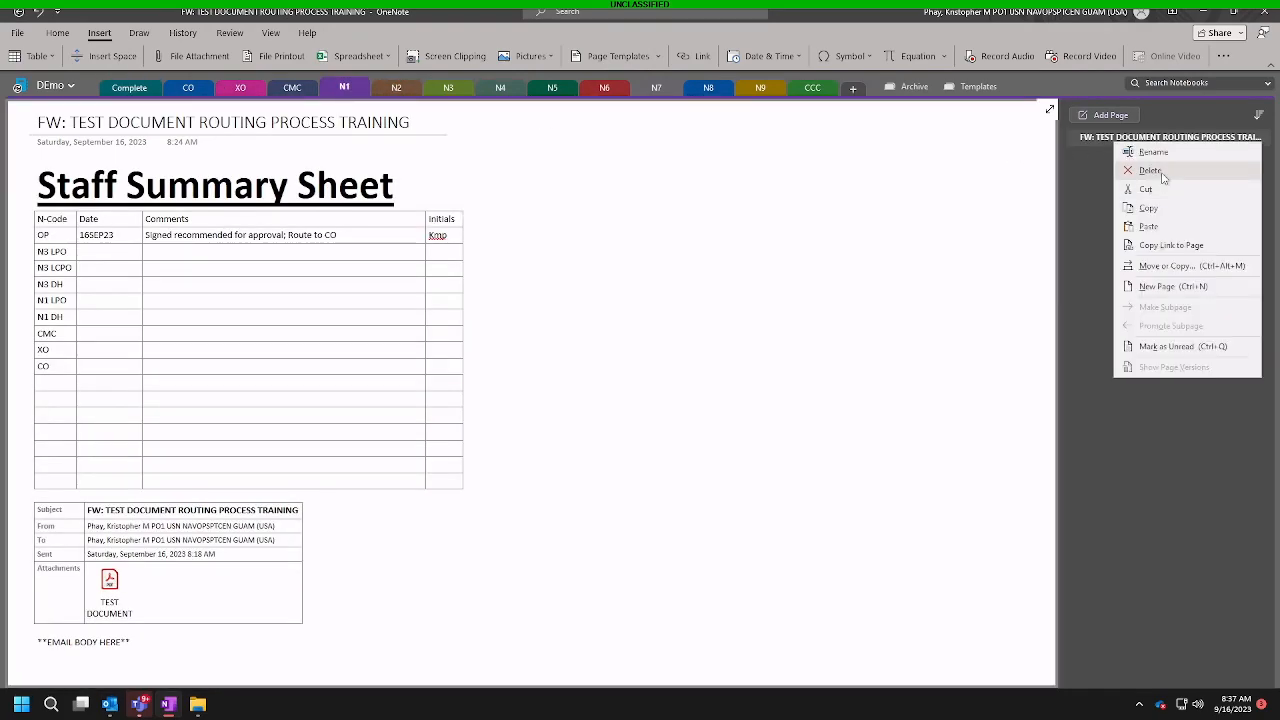
left_click(1150, 171)
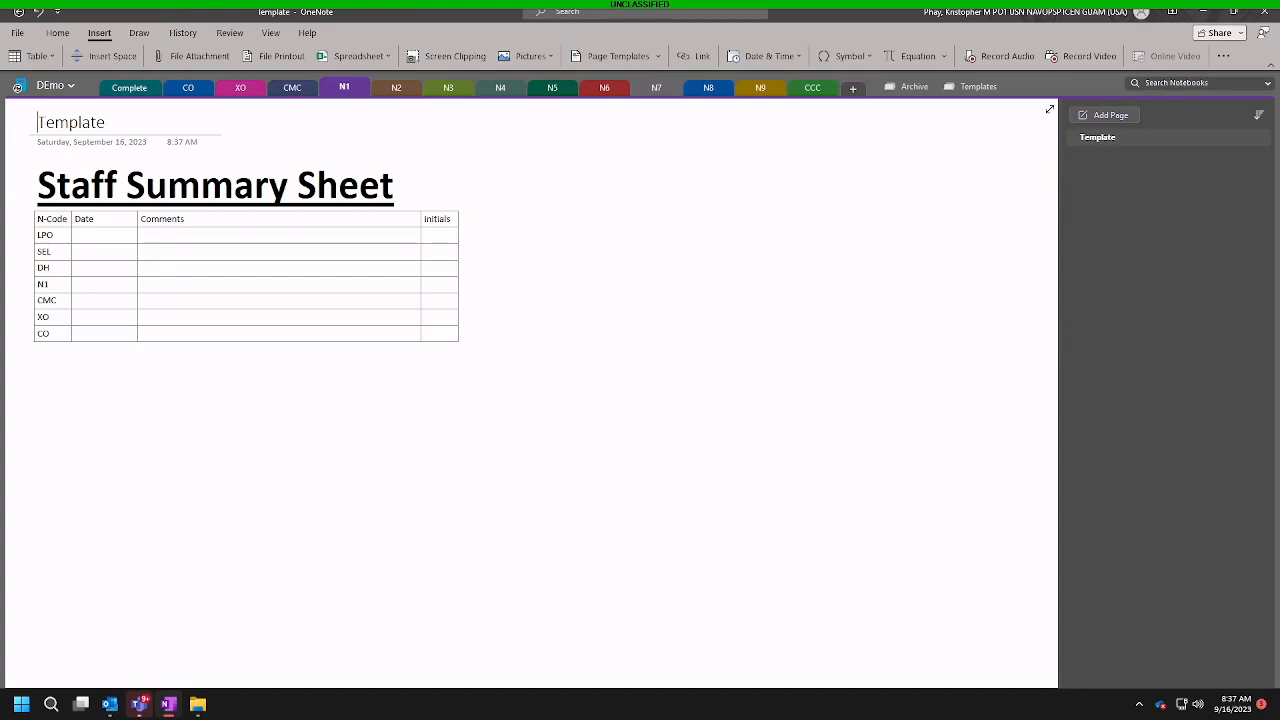
Step: Insert a "+" in front of the Template page's title in the N1 section
type("+")
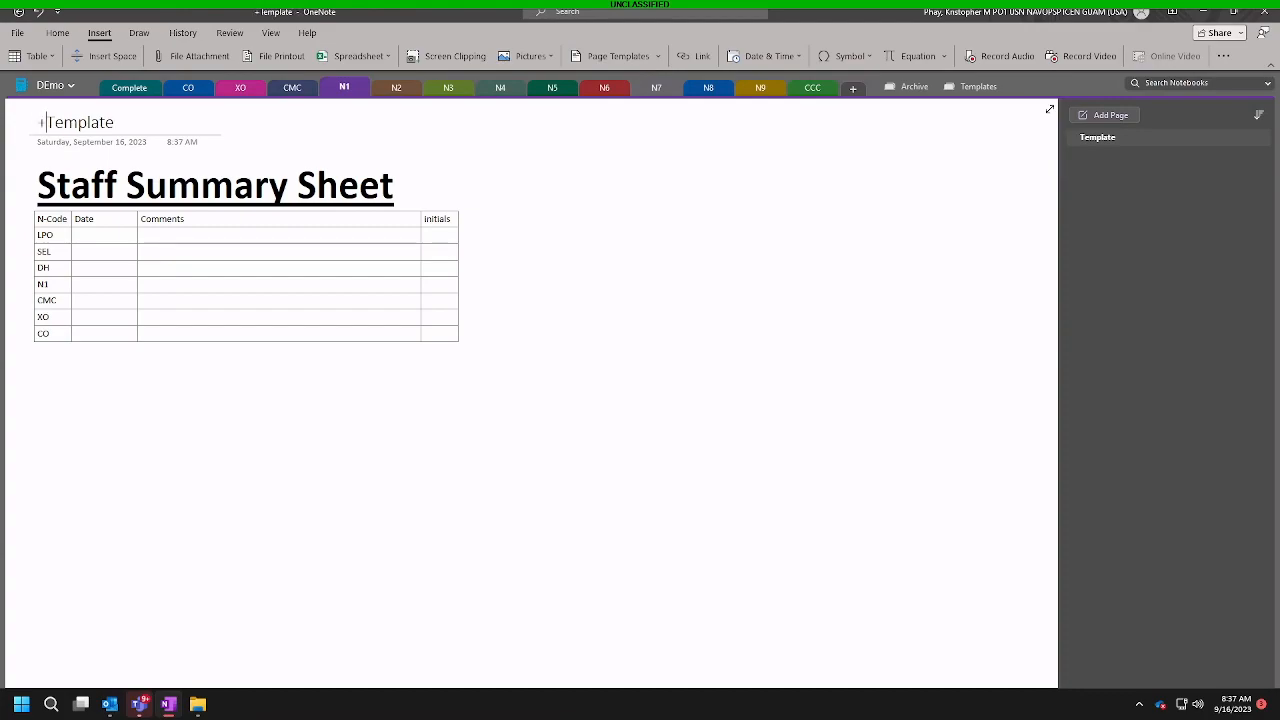